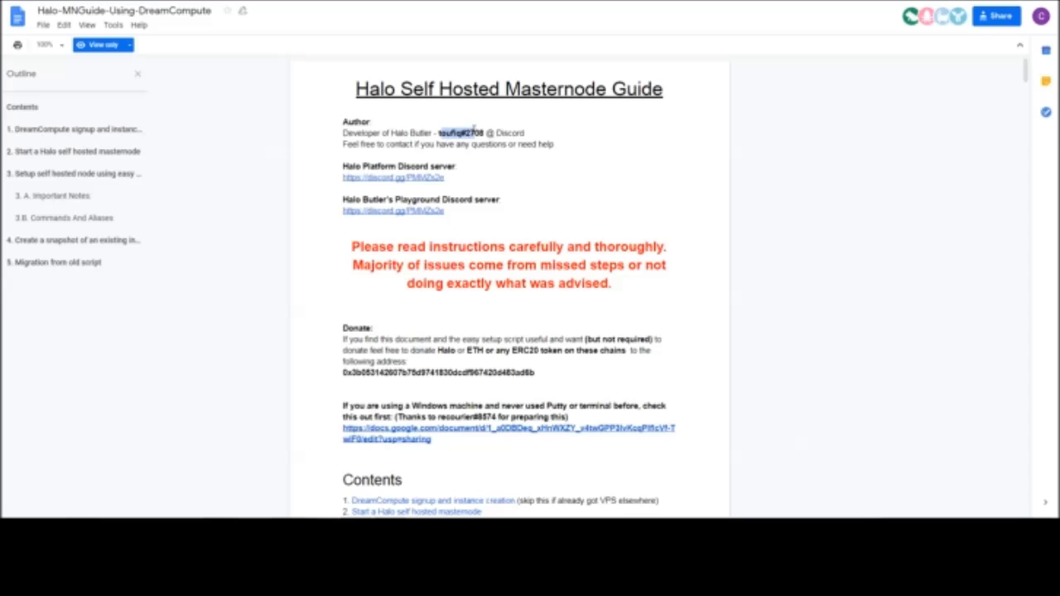
# Read the masternode guide's introduction, including the author contact, donation address and contents, through to section 1
pyautogui.scroll(-1, 518, 221)
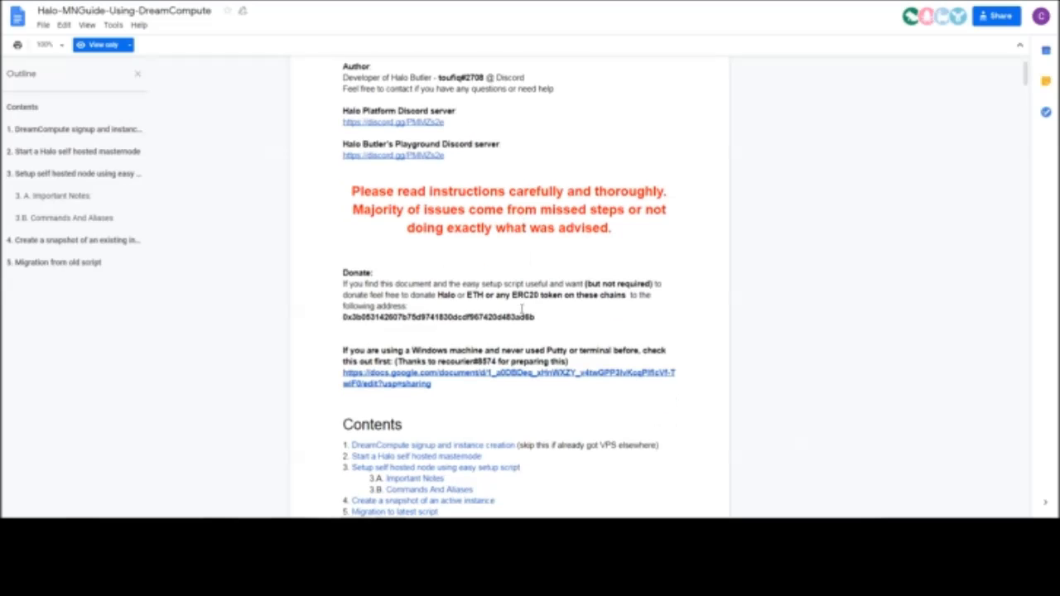
pyautogui.moveTo(537, 319); pyautogui.dragTo(346, 305)
pyautogui.click(376, 300)
pyautogui.moveTo(531, 313); pyautogui.dragTo(356, 304)
pyautogui.click(357, 305)
pyautogui.scroll(1, 415, 307)
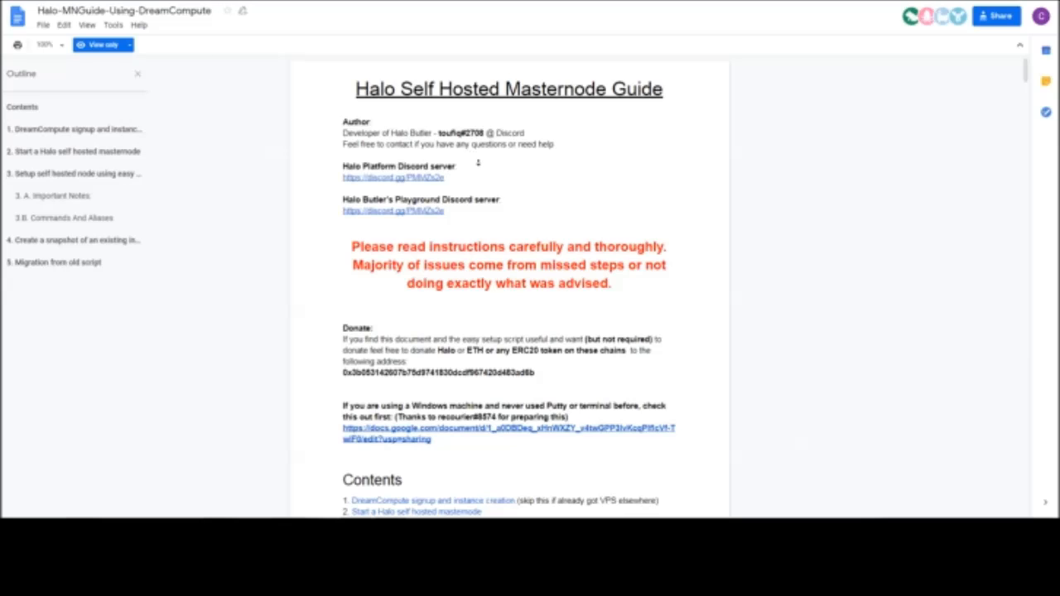
pyautogui.scroll(-5, 478, 164)
pyautogui.scroll(-3, 477, 166)
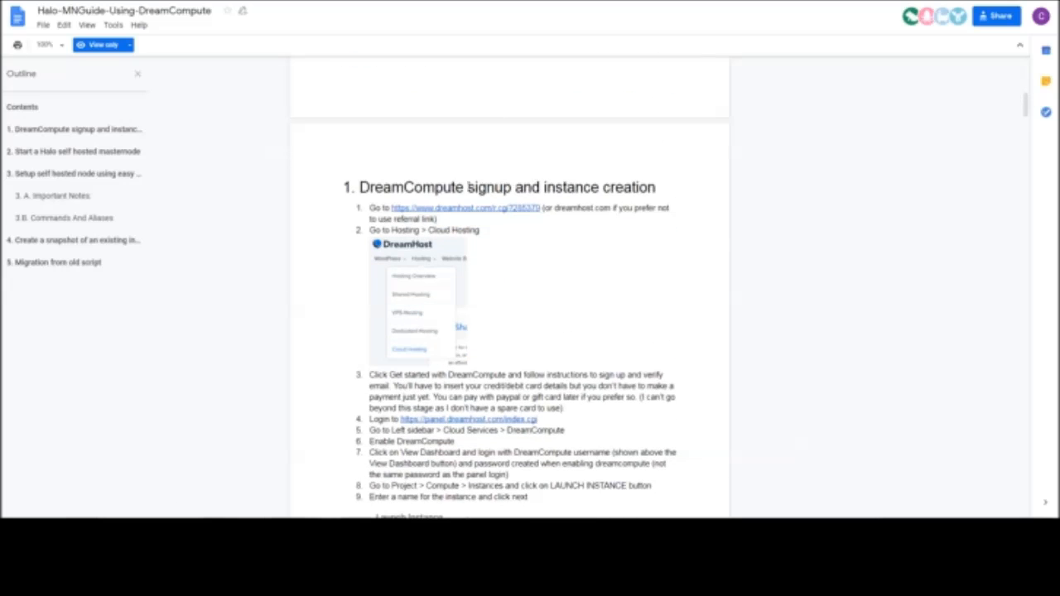
# Review the guide's DreamHost signup link, then switch to the DreamHost website and open its Cloud Hosting page
pyautogui.moveTo(375, 194)
pyautogui.mouseDown()
pyautogui.moveTo(465, 188)
pyautogui.moveTo(364, 188)
pyautogui.moveTo(391, 187)
pyautogui.mouseUp()
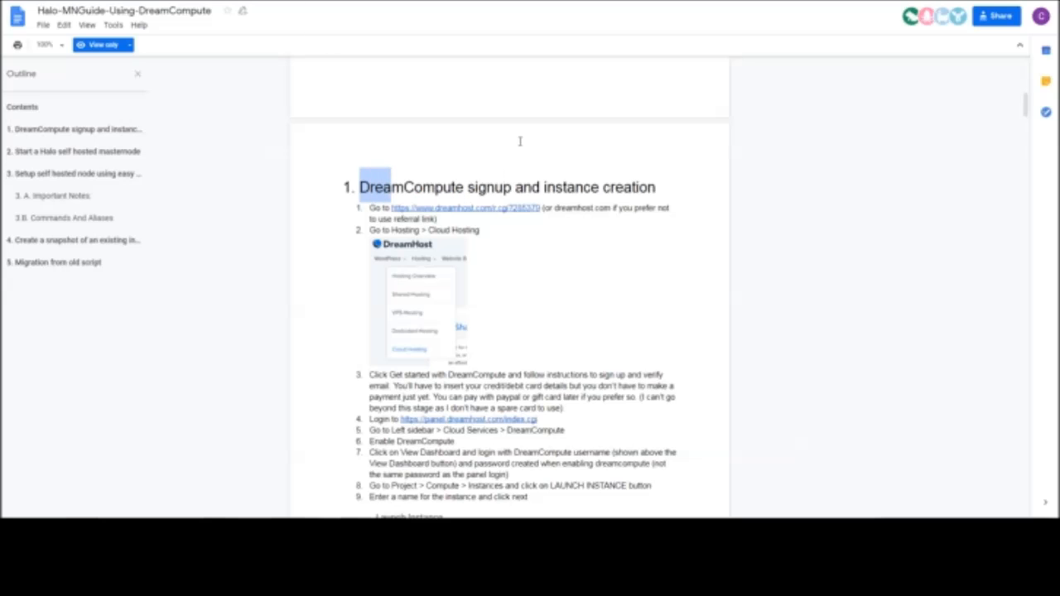
pyautogui.moveTo(542, 209); pyautogui.dragTo(480, 219)
pyautogui.click(542, 228)
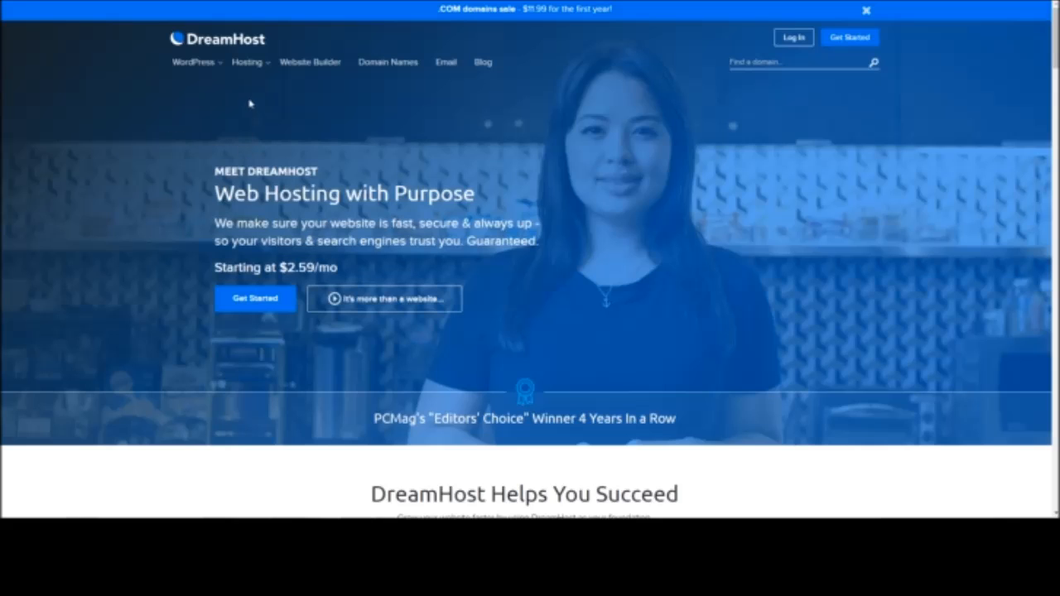
pyautogui.moveTo(262, 72)
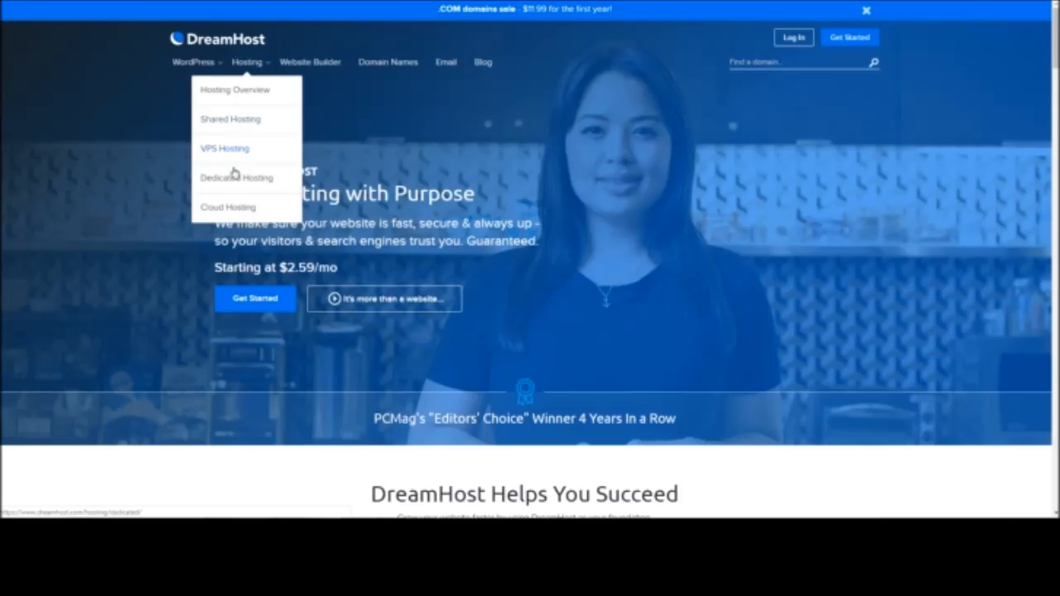
pyautogui.click(237, 207)
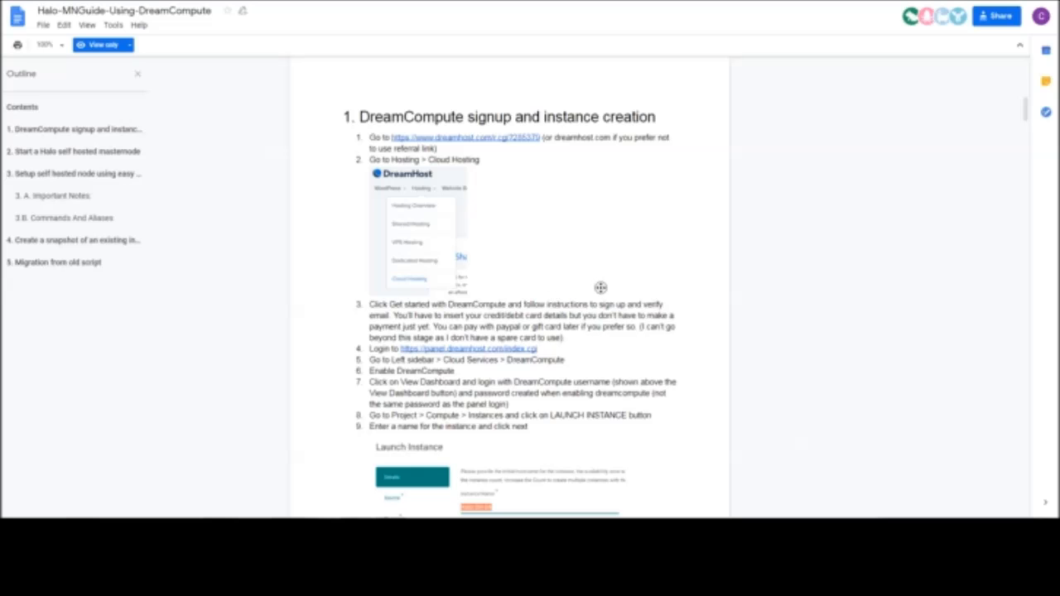
# Check the guide's login steps, switch to the DreamHost control panel and open the DreamCompute cloud service
pyautogui.scroll(-1, 538, 313)
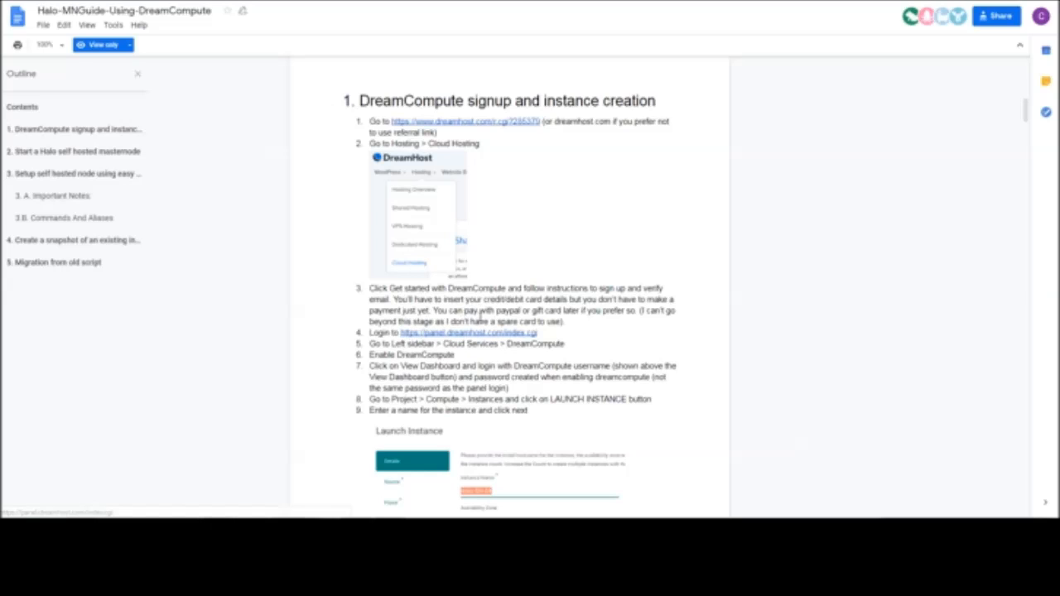
pyautogui.scroll(-1, 466, 310)
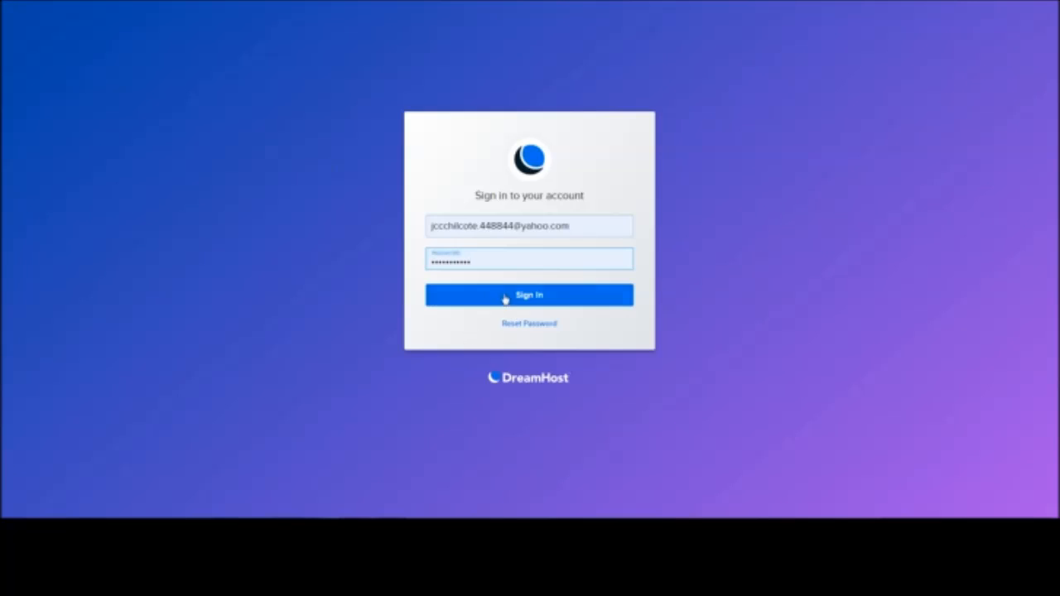
pyautogui.click(505, 296)
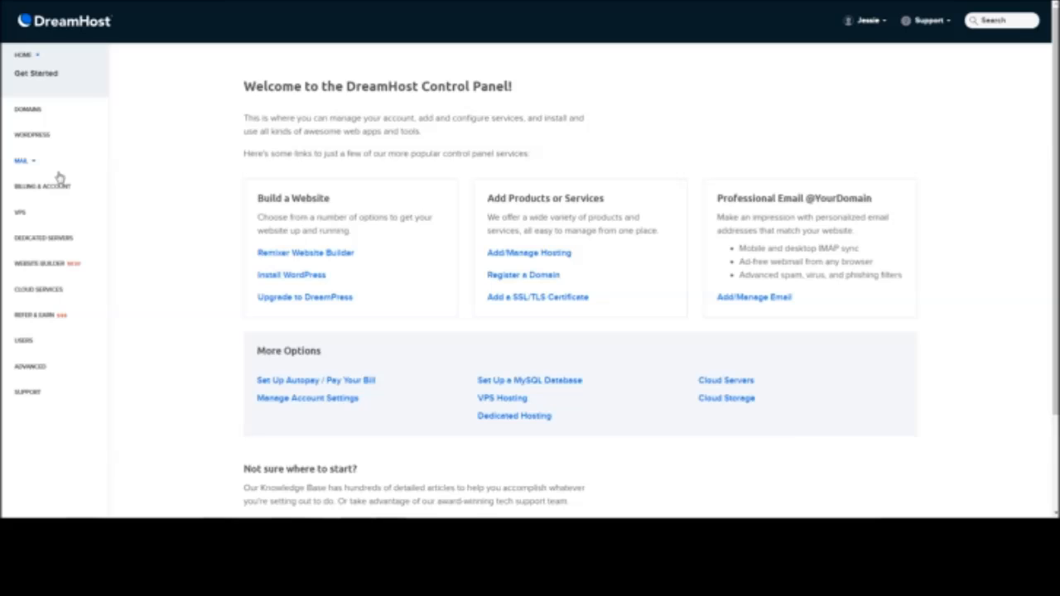
pyautogui.click(60, 291)
pyautogui.click(55, 329)
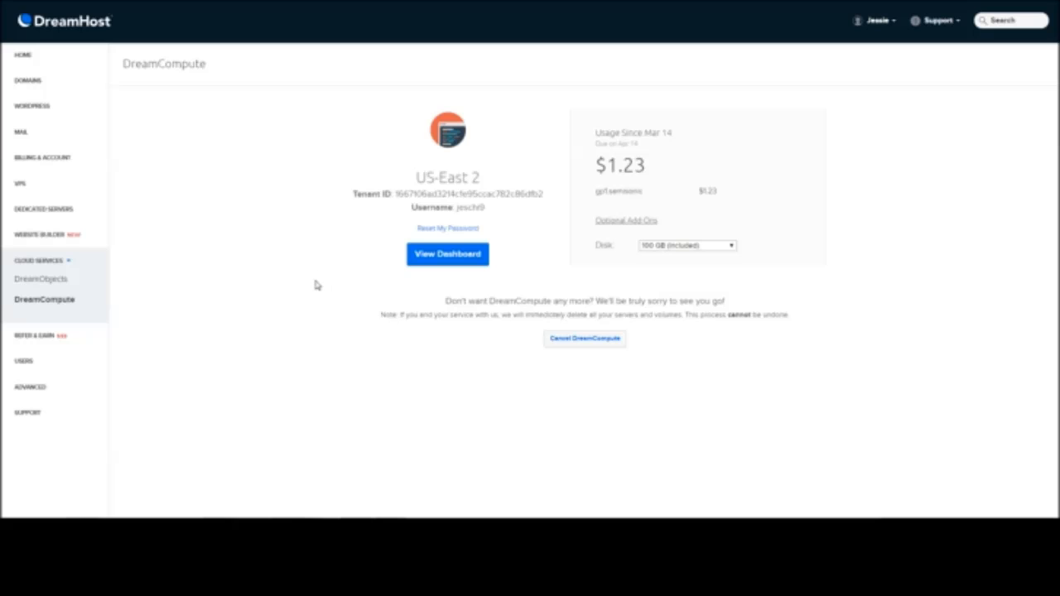
# Open the DreamCompute dashboard and log in with the prefilled user name and password
pyautogui.moveTo(494, 329); pyautogui.dragTo(436, 314)
pyautogui.click(480, 331)
pyautogui.click(433, 311)
pyautogui.click(440, 256)
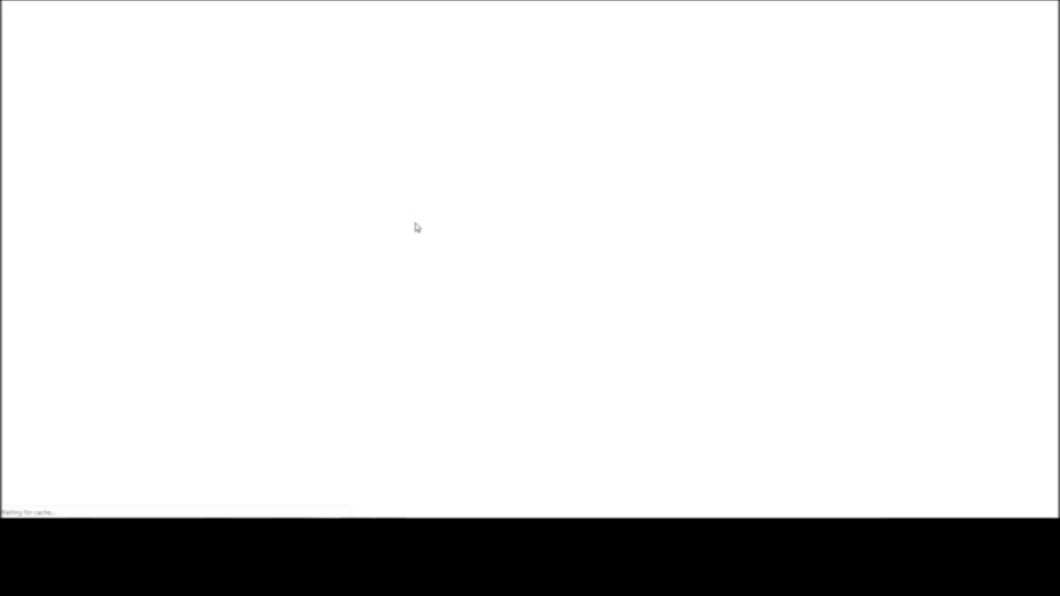
pyautogui.click(502, 159)
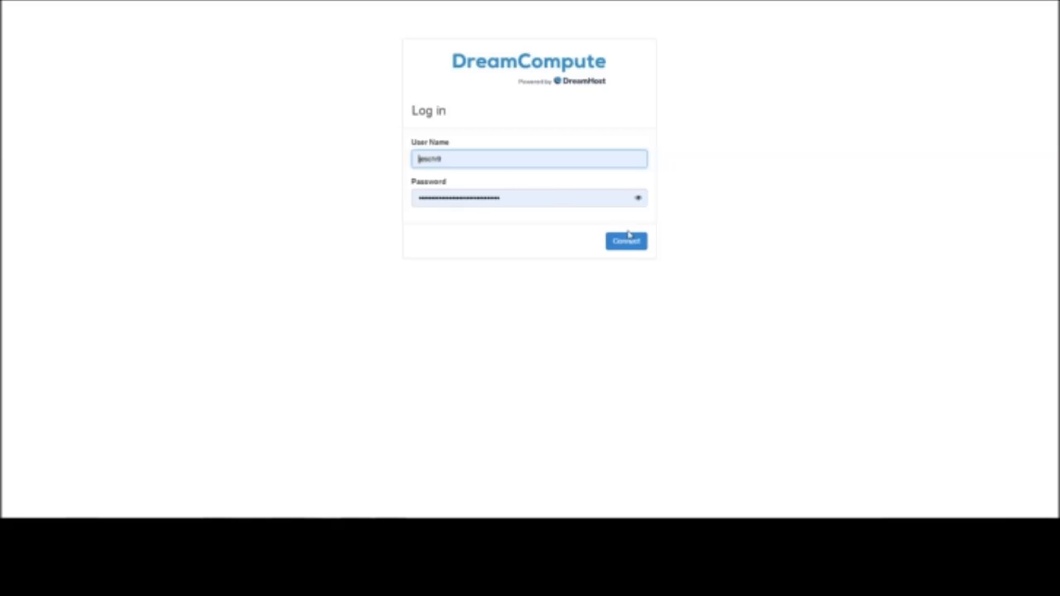
pyautogui.click(627, 241)
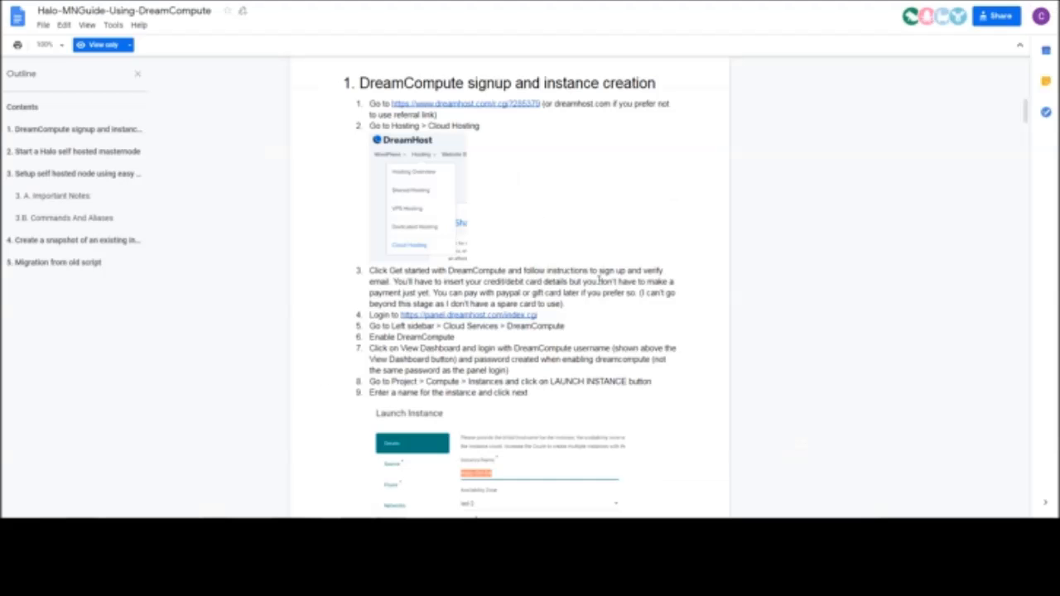
# Consult guide steps 4 to 9, return to the DreamCompute dashboard and start launching a new instance from the project's Instances page
pyautogui.scroll(-2, 376, 170)
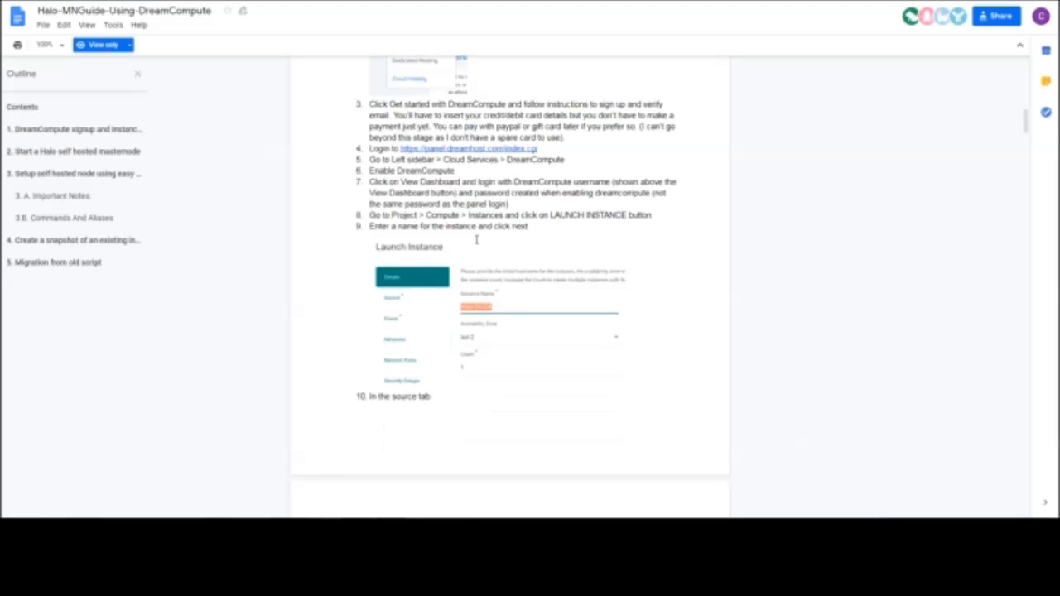
pyautogui.moveTo(398, 170); pyautogui.dragTo(458, 181)
pyautogui.moveTo(453, 228); pyautogui.dragTo(481, 216)
pyautogui.click(381, 221)
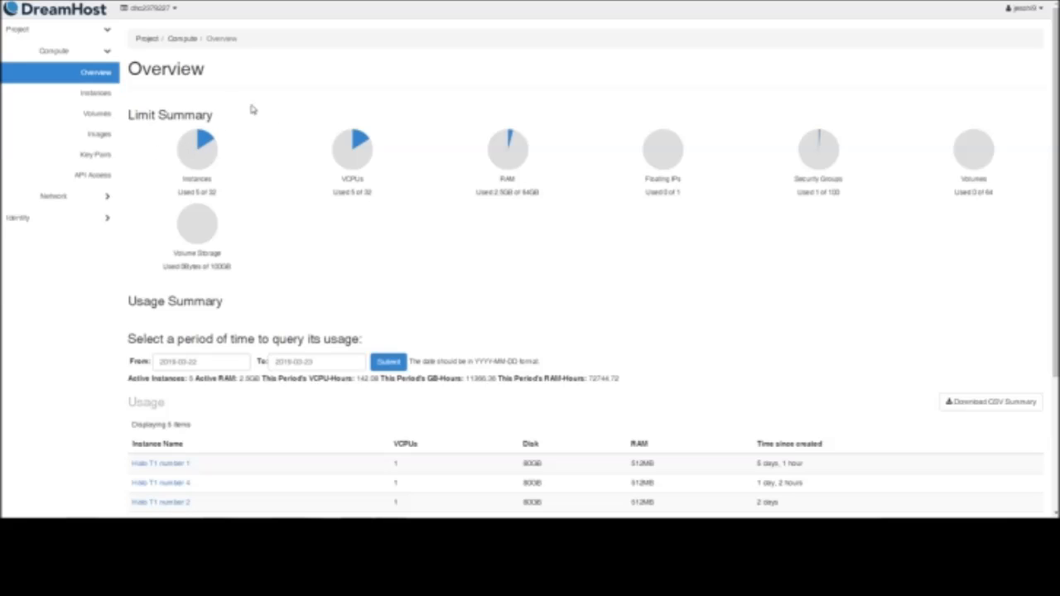
pyautogui.click(82, 95)
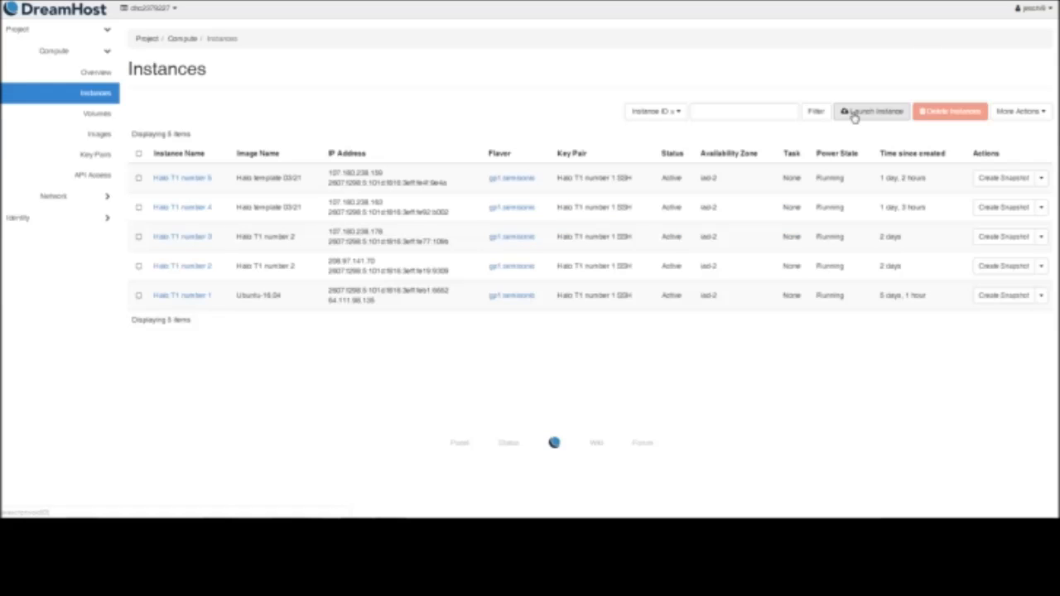
pyautogui.click(855, 113)
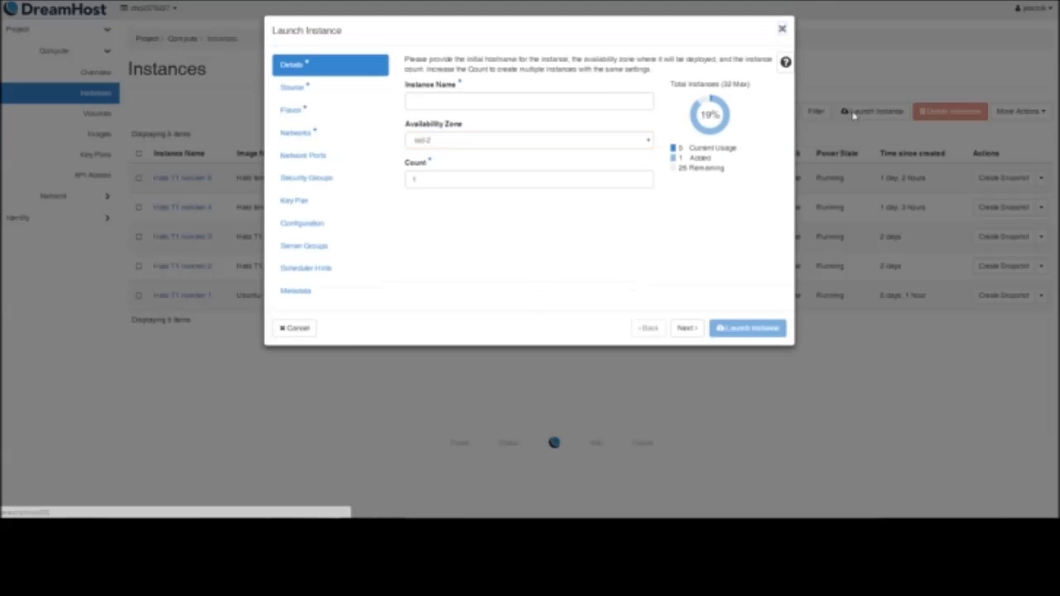
# Name the new instance "Halo T1 Number 6" and continue to its source settings
pyautogui.click(606, 104)
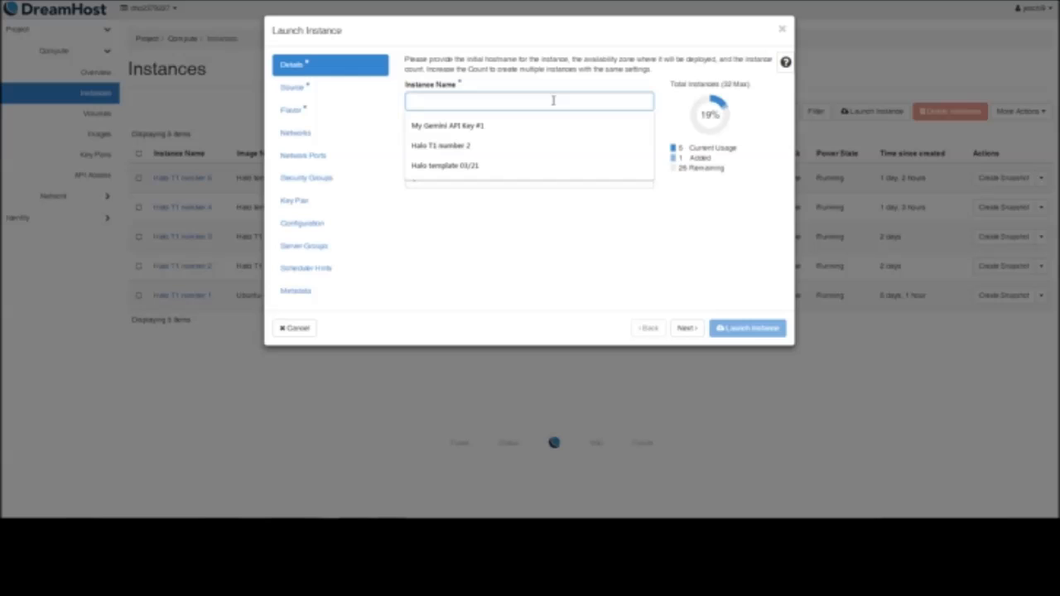
pyautogui.write('Hal')
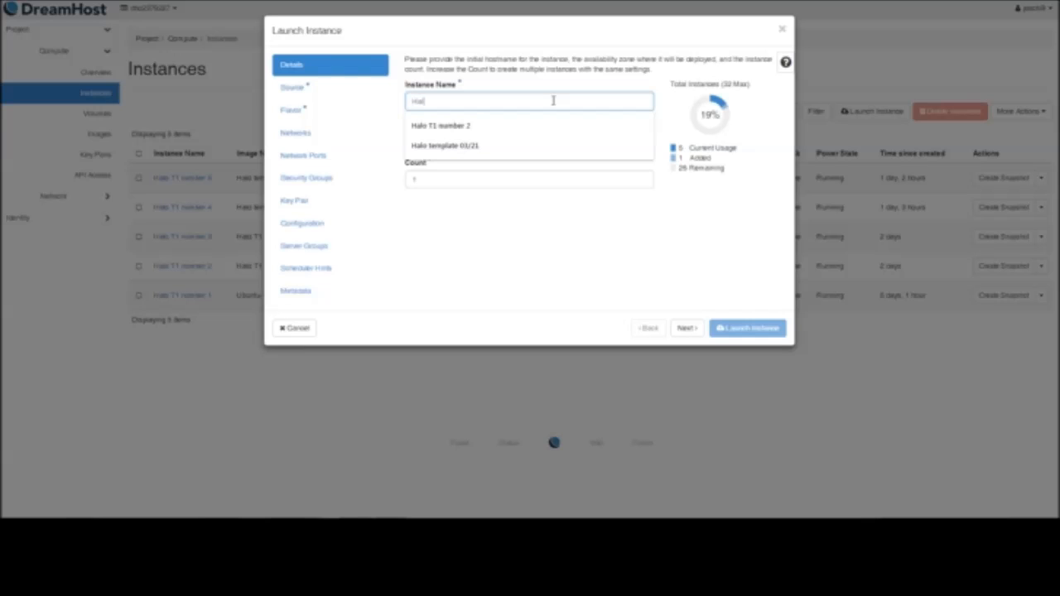
pyautogui.write('o T1')
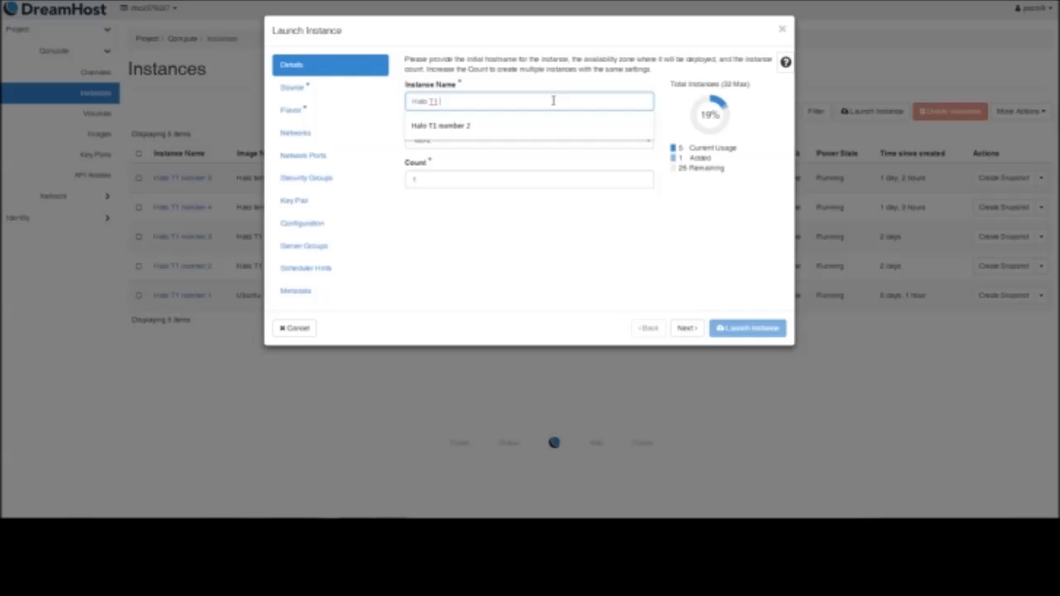
pyautogui.write(' Number 6')
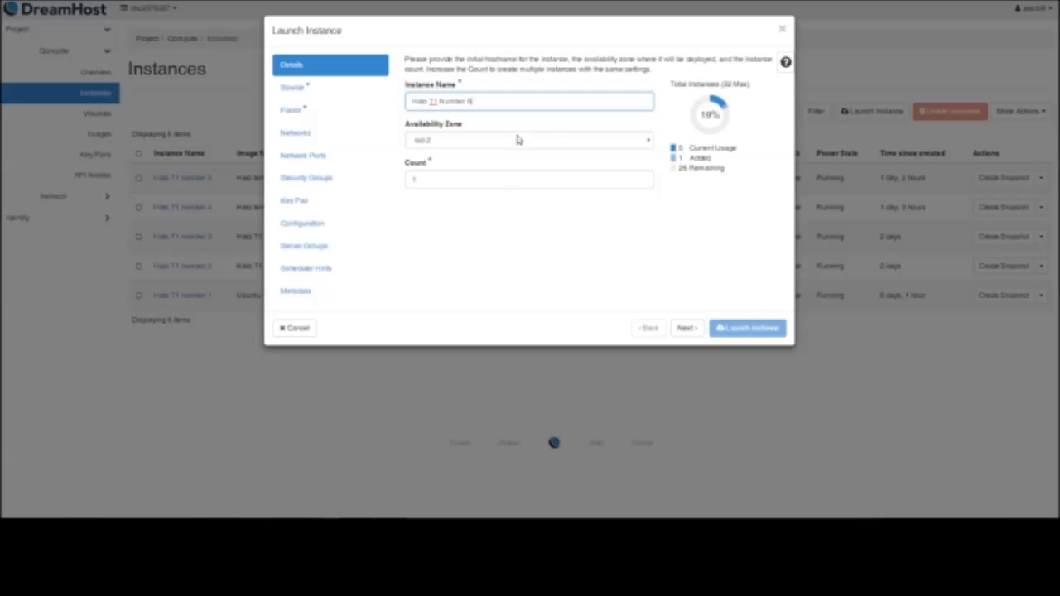
pyautogui.click(686, 329)
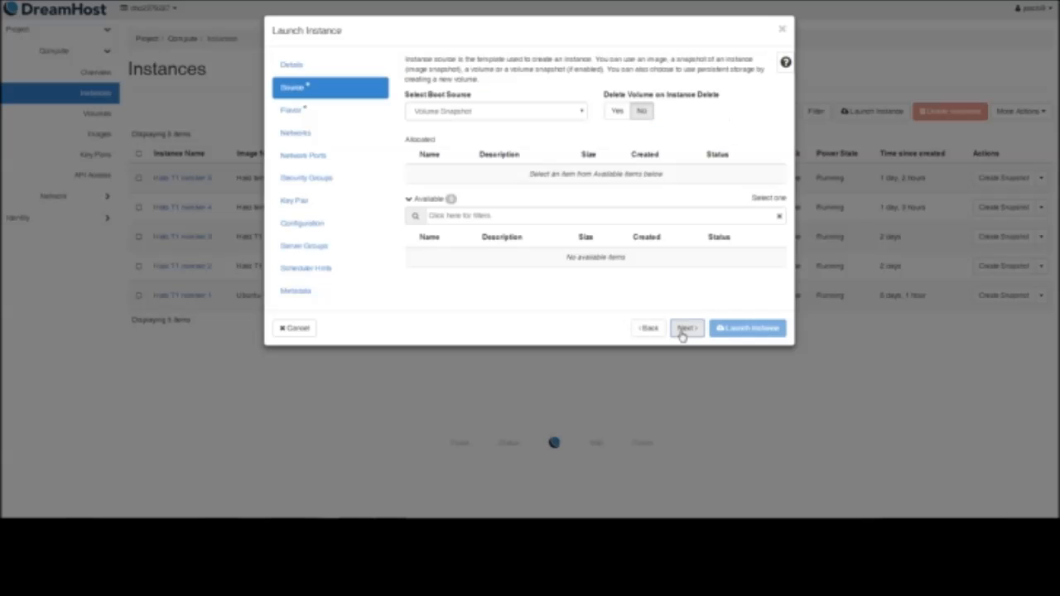
# Set the boot source to Image with no new volume, and allocate the Ubuntu-16.04 image to the instance
pyautogui.click(442, 110)
pyautogui.click(434, 126)
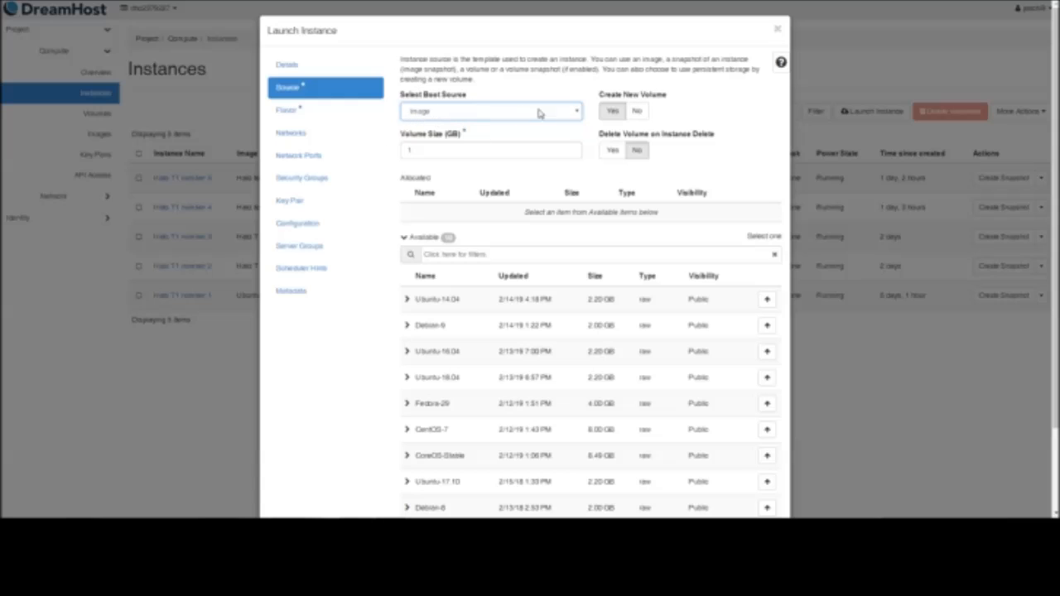
pyautogui.click(637, 113)
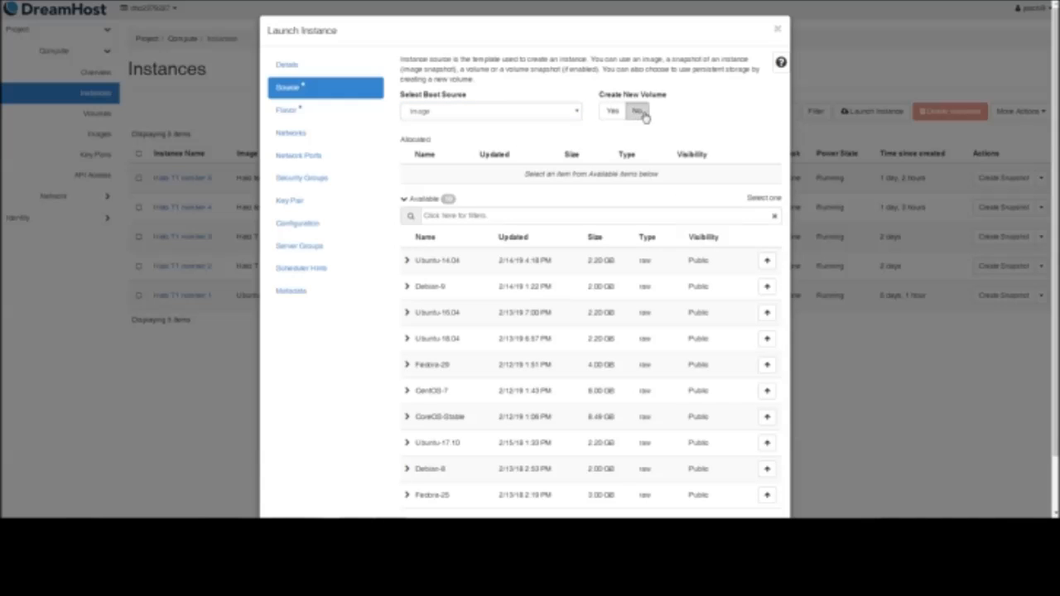
pyautogui.scroll(-1, 659, 125)
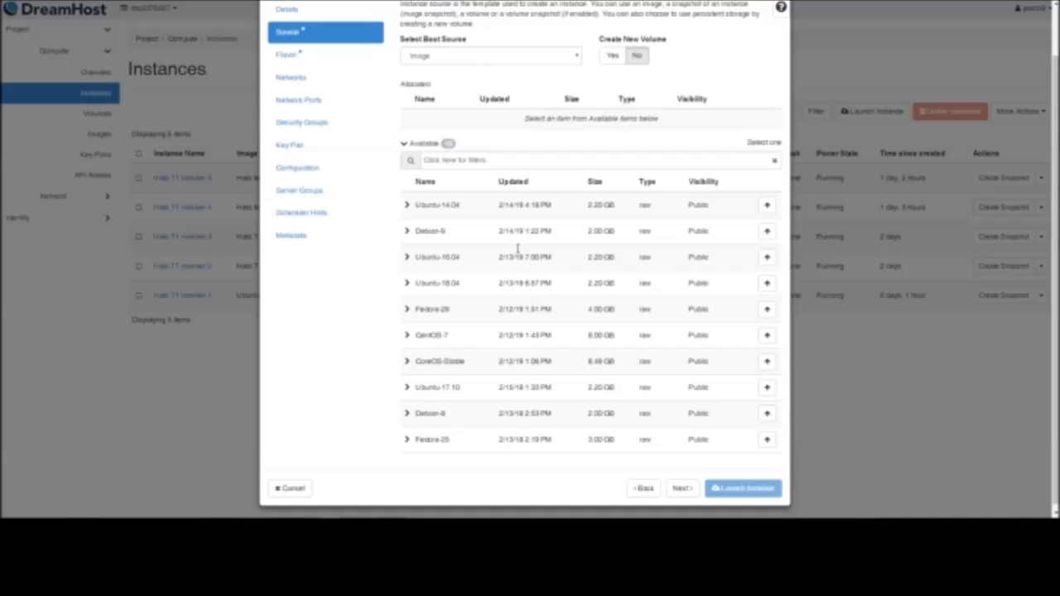
pyautogui.click(767, 258)
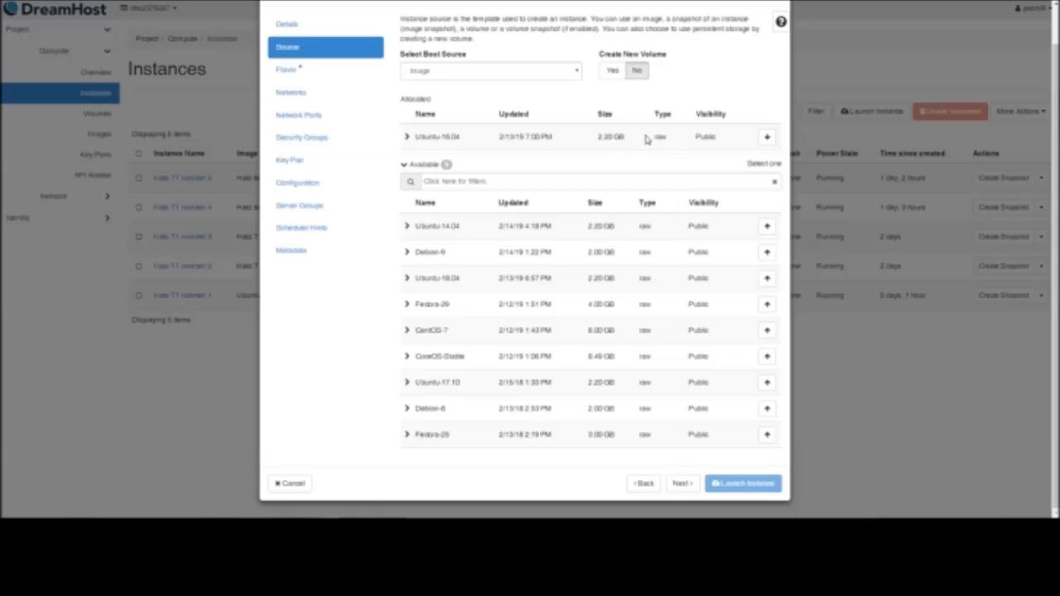
# Allocate the gp1.semisonic flavor with 512 MB RAM to the instance and continue to the network settings
pyautogui.click(683, 484)
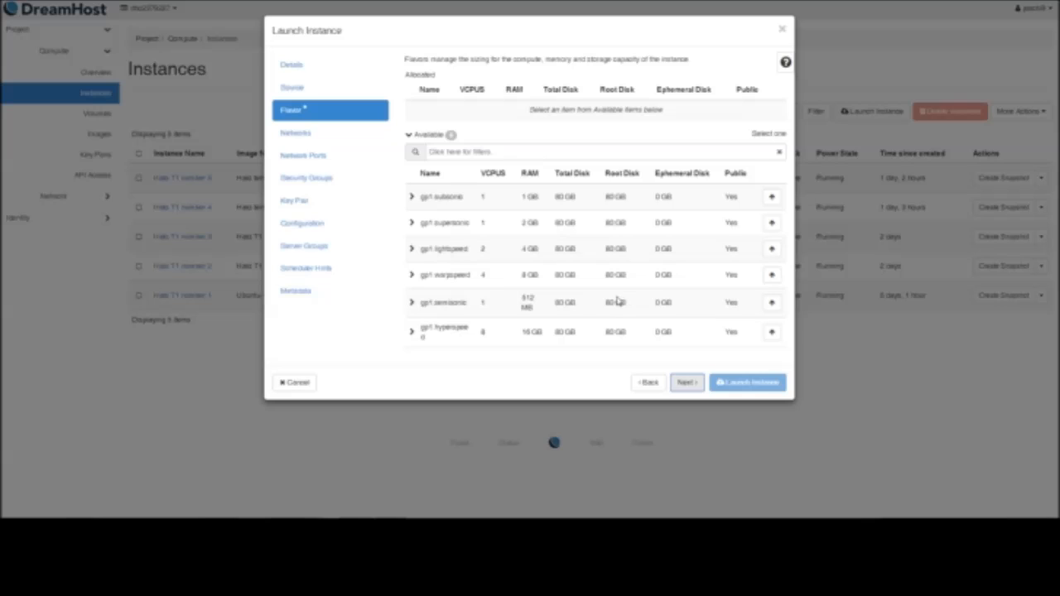
pyautogui.click(771, 303)
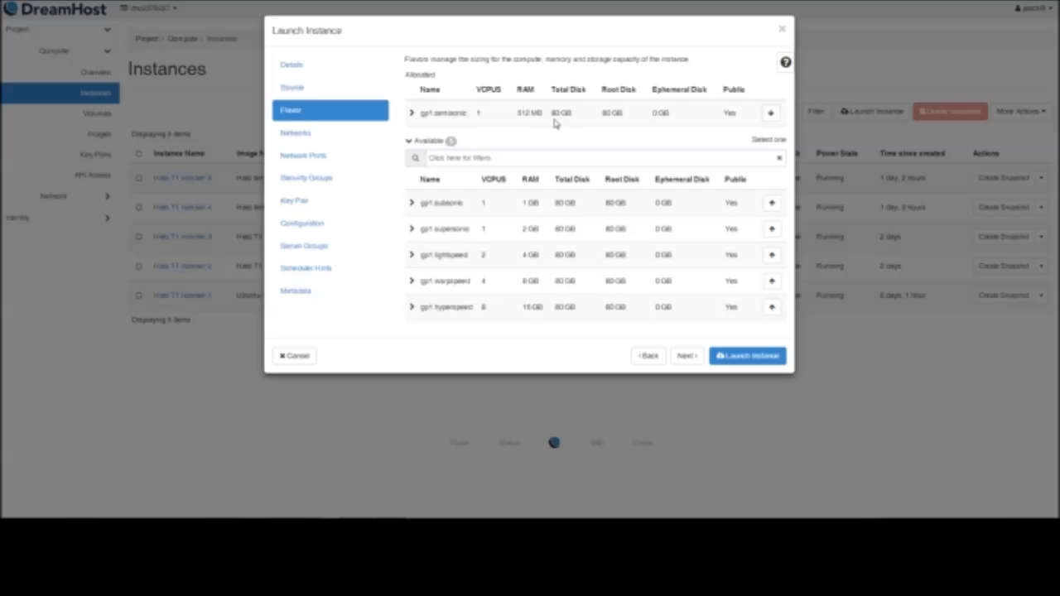
pyautogui.click(684, 356)
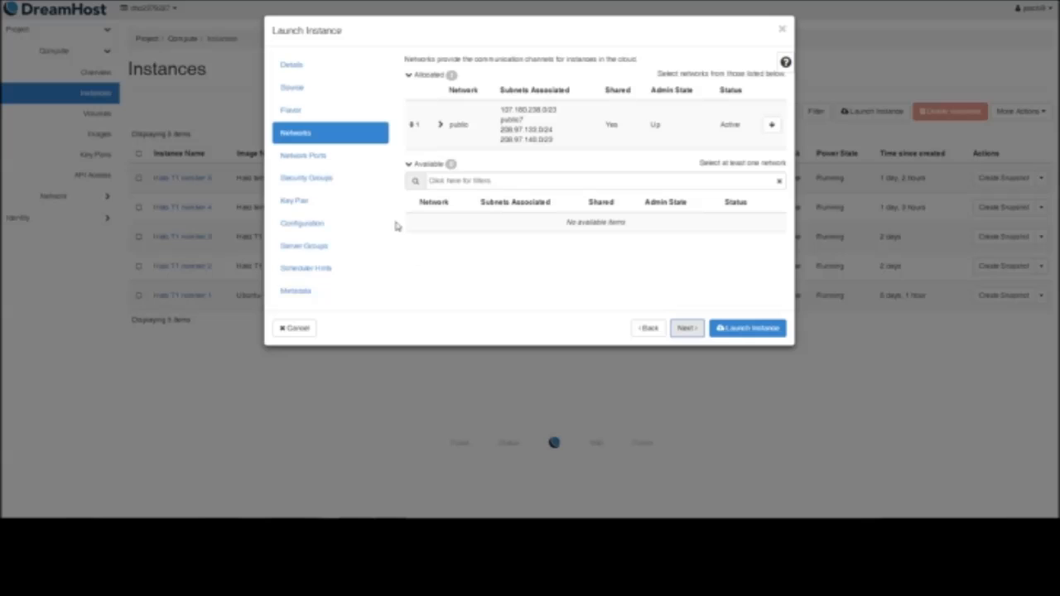
# Create a new key pair named "keypairtest" in the instance's key pair settings
pyautogui.click(343, 214)
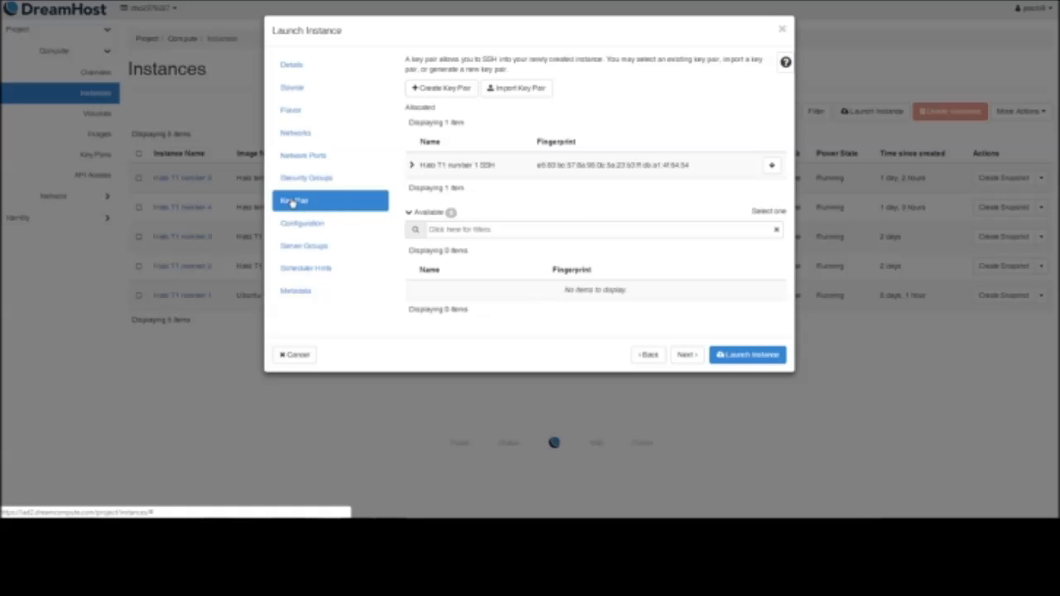
pyautogui.click(426, 89)
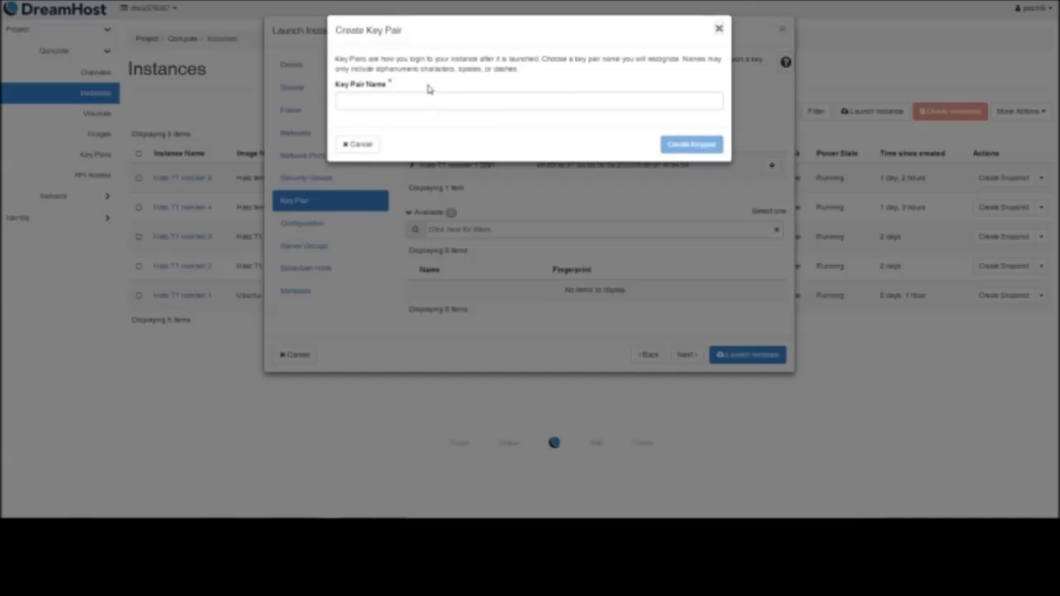
pyautogui.click(434, 97)
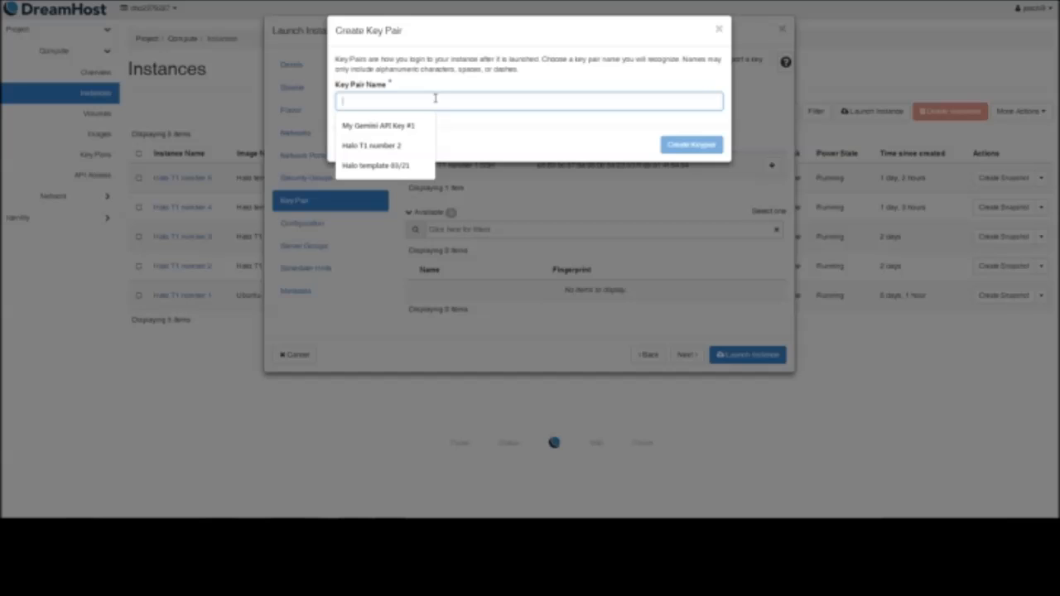
pyautogui.write('hmported')
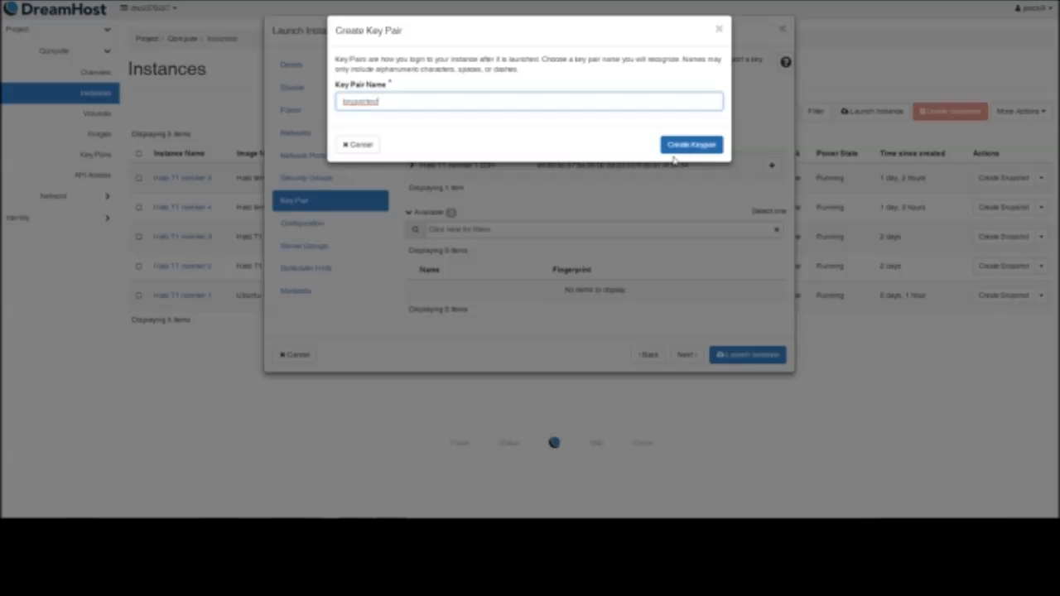
pyautogui.click(692, 146)
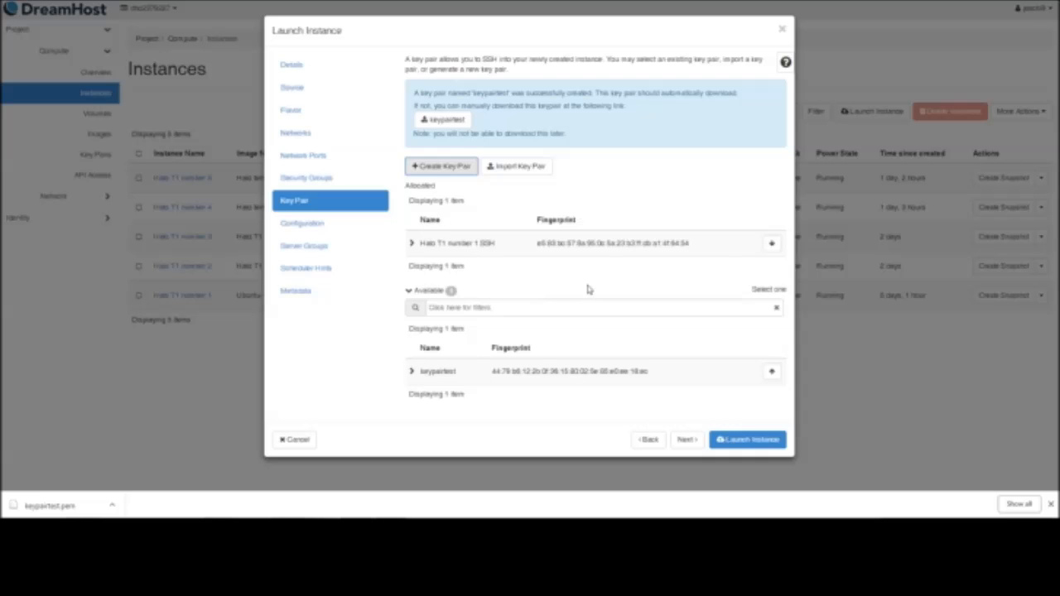
# Try allocating the keypairtest key pair to the instance in place of Halo T1 number 1 SSH
pyautogui.click(771, 243)
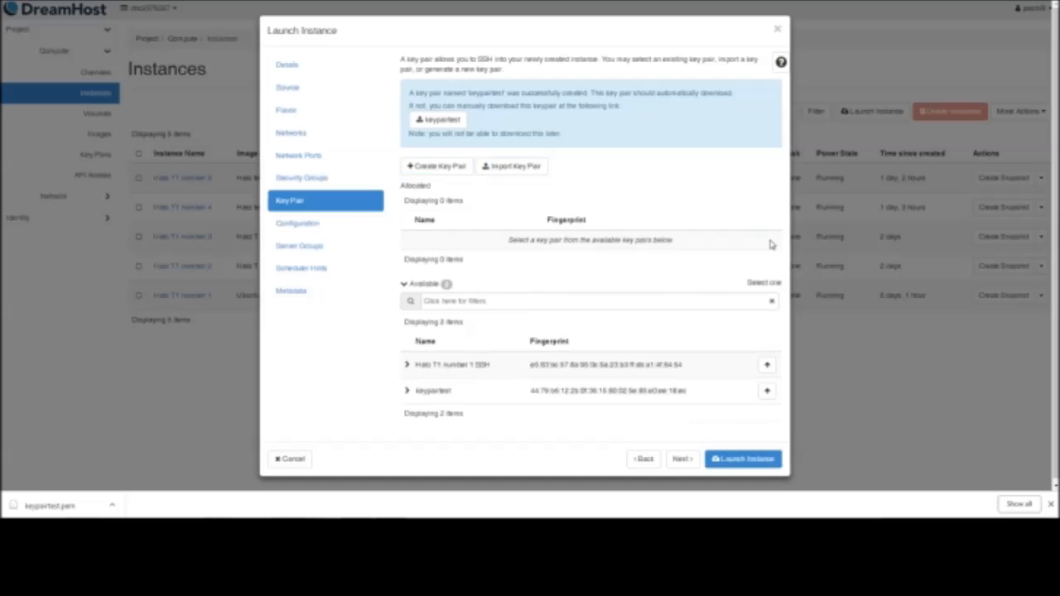
pyautogui.click(767, 391)
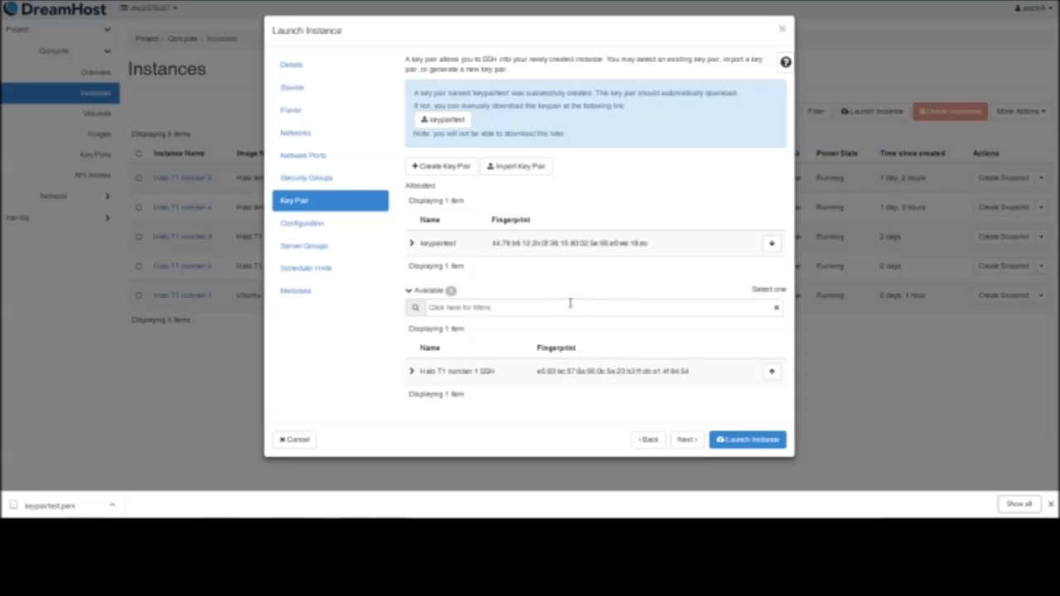
pyautogui.click(771, 244)
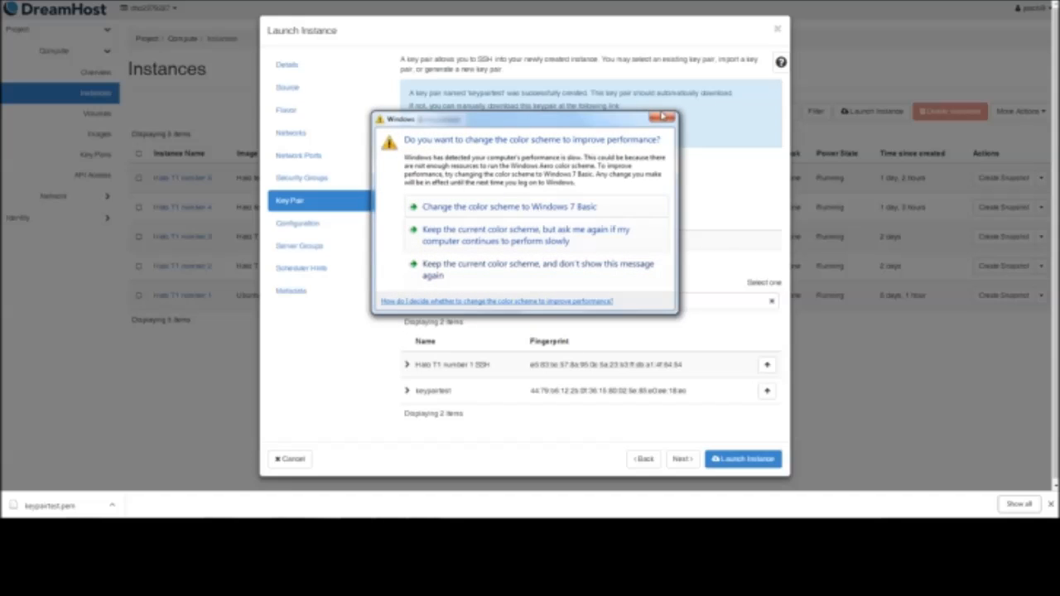
pyautogui.click(663, 118)
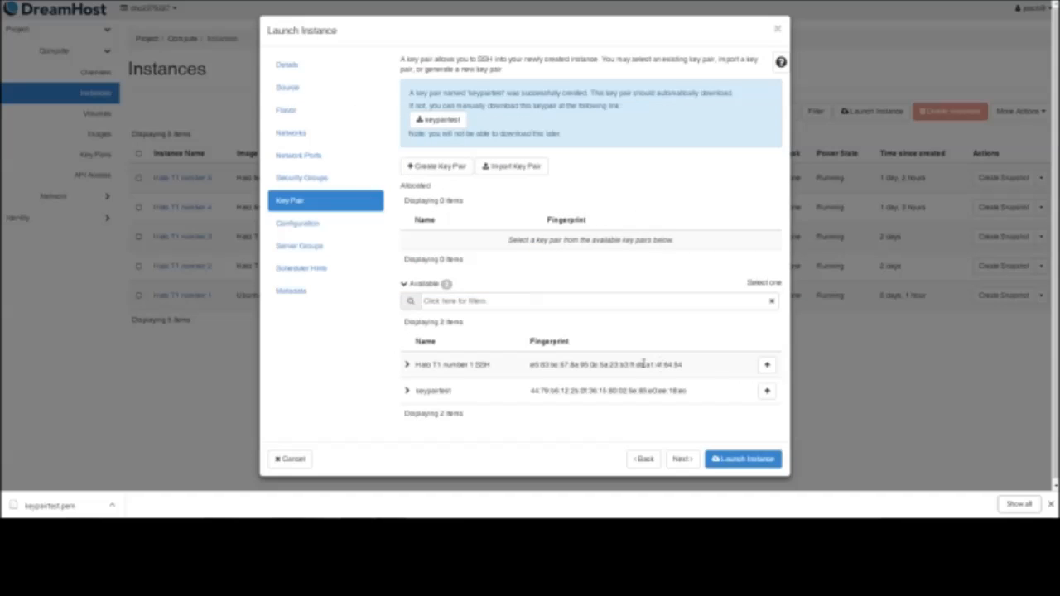
# Allocate the Halo T1 number 1 SSH key pair to the instance and launch the instance
pyautogui.click(767, 365)
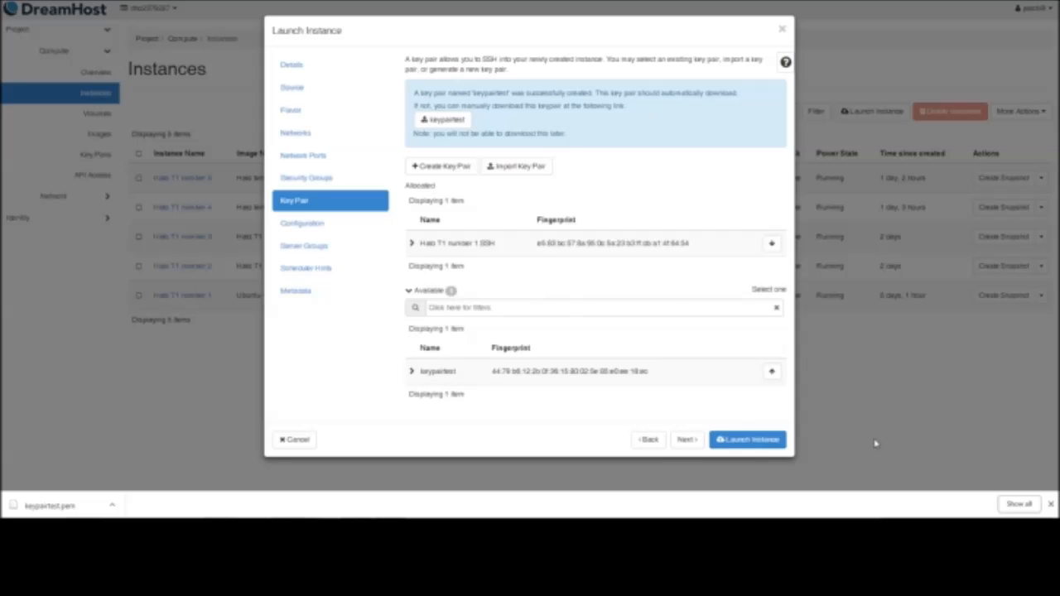
pyautogui.click(756, 439)
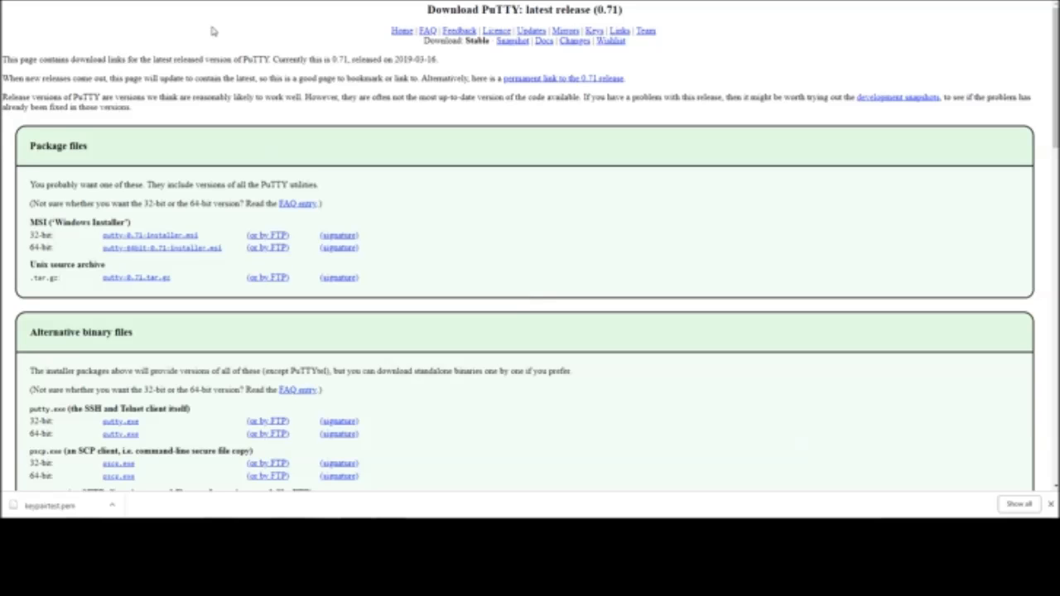
# Search the computer's installed programs for putty and switch to PuTTYgen
pyautogui.scroll(-1, 227, 291)
pyautogui.scroll(1, 228, 294)
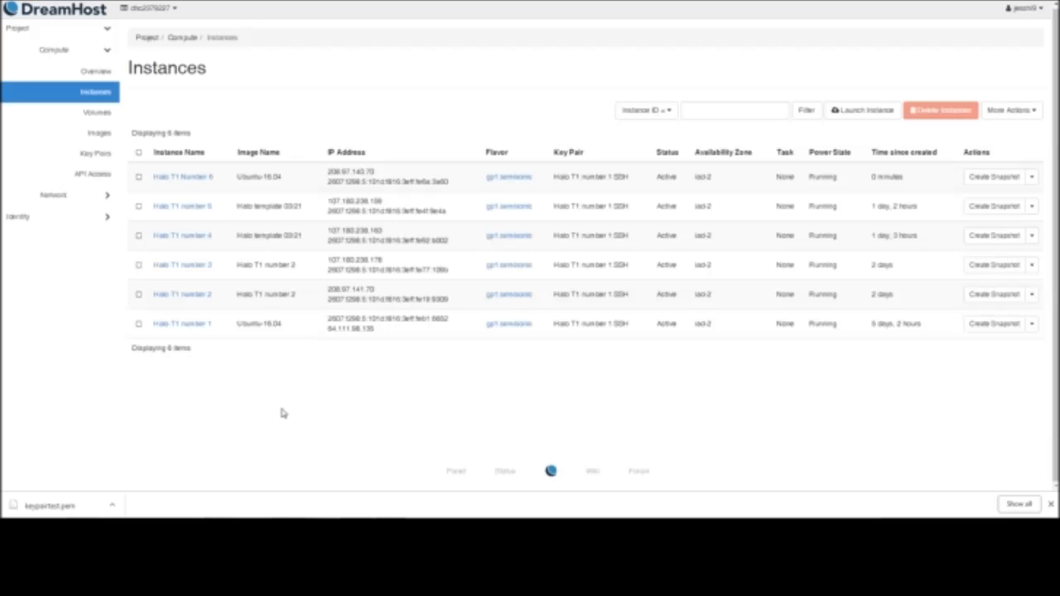
pyautogui.click(20, 530)
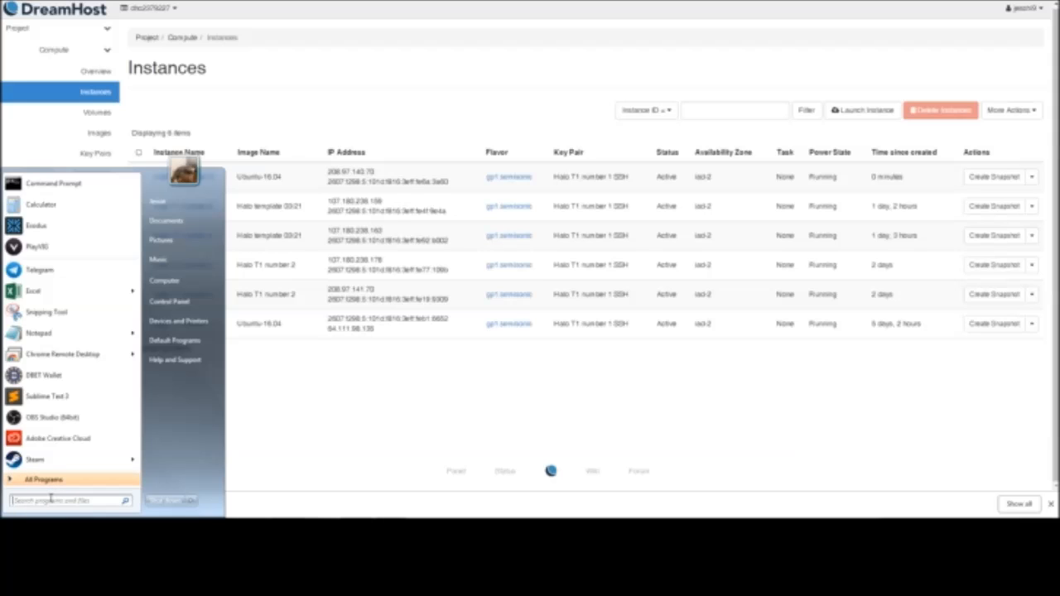
pyautogui.write('putty')
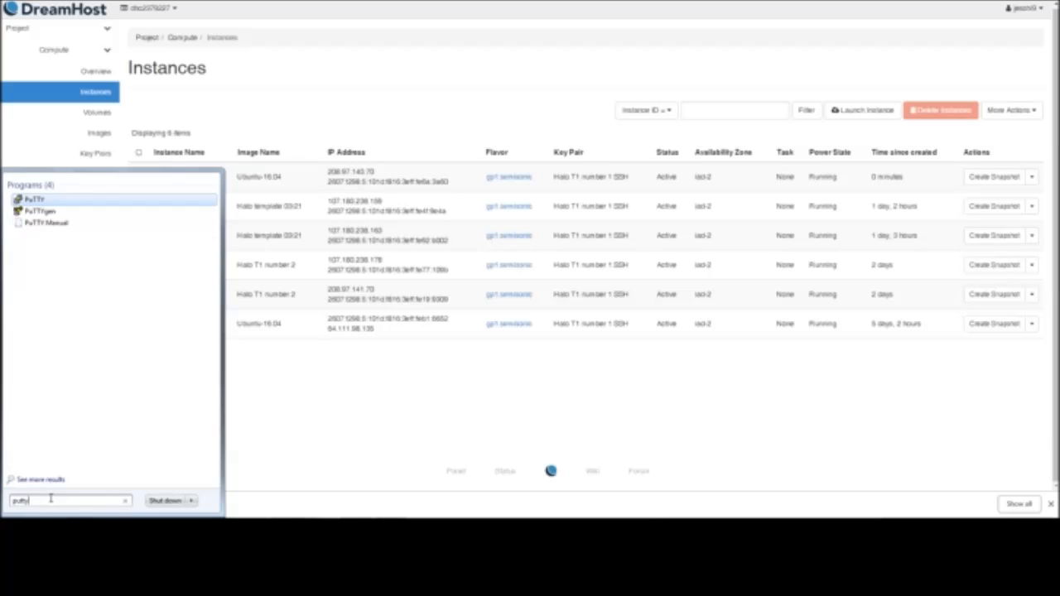
pyautogui.click(117, 219)
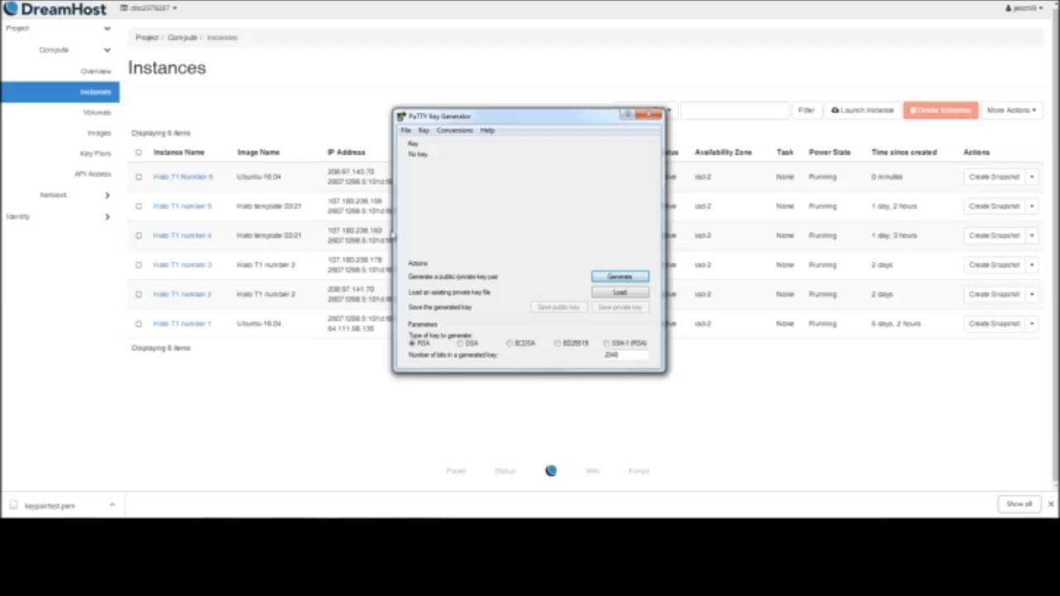
# Open a new Windows Explorer window and create a folder named "test" on the Desktop
pyautogui.moveTo(81, 530)
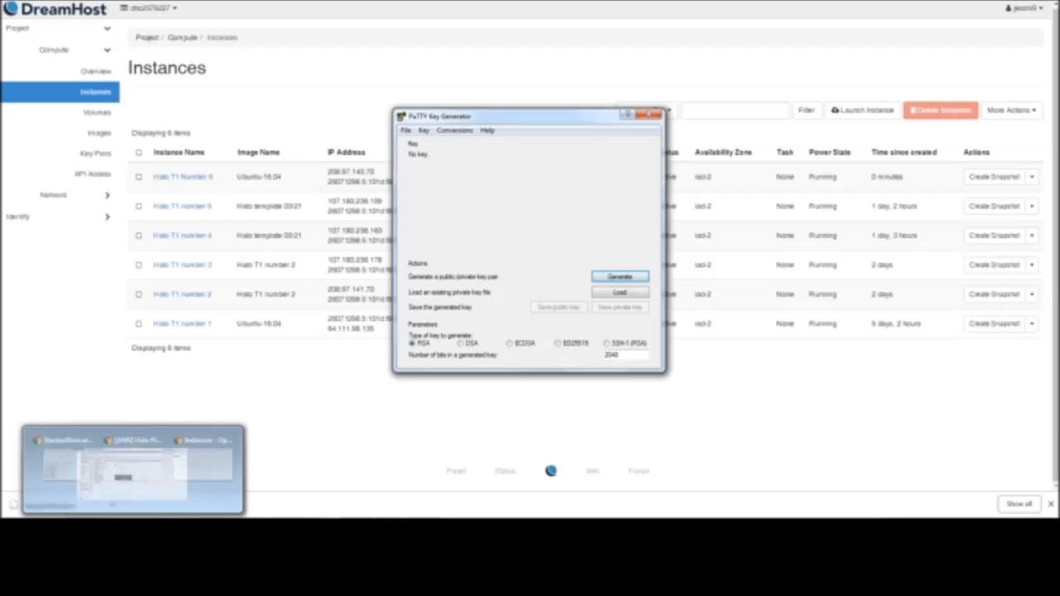
pyautogui.rightClick(81, 530)
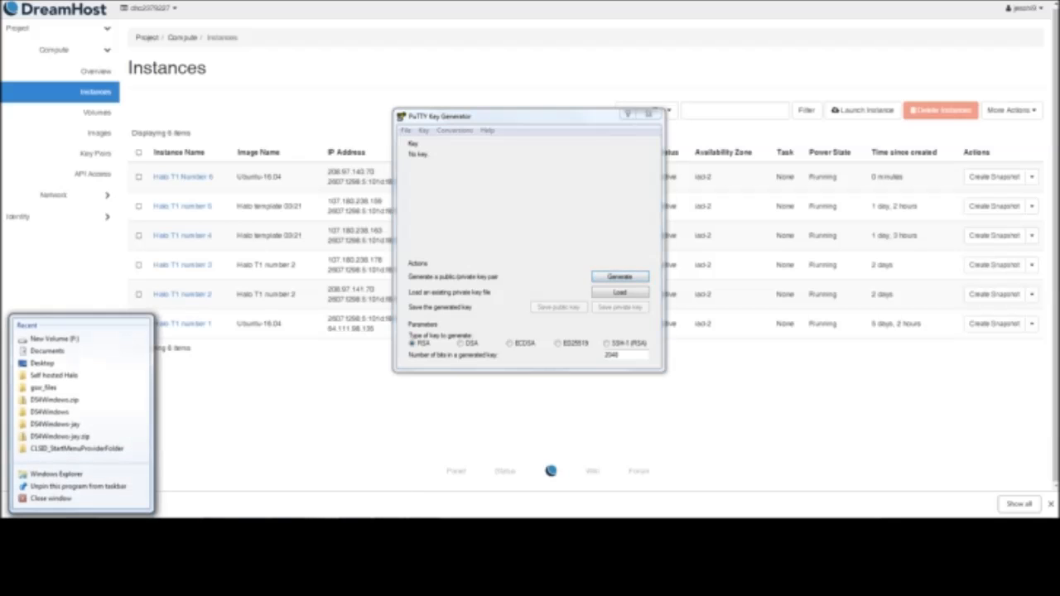
pyautogui.click(94, 476)
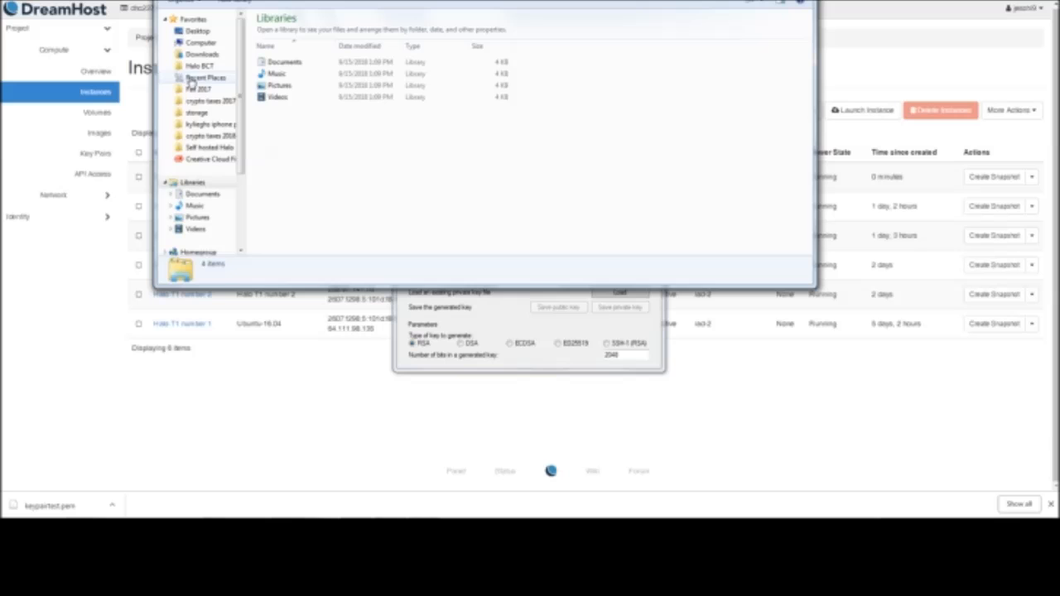
pyautogui.moveTo(237, 111); pyautogui.dragTo(237, 161)
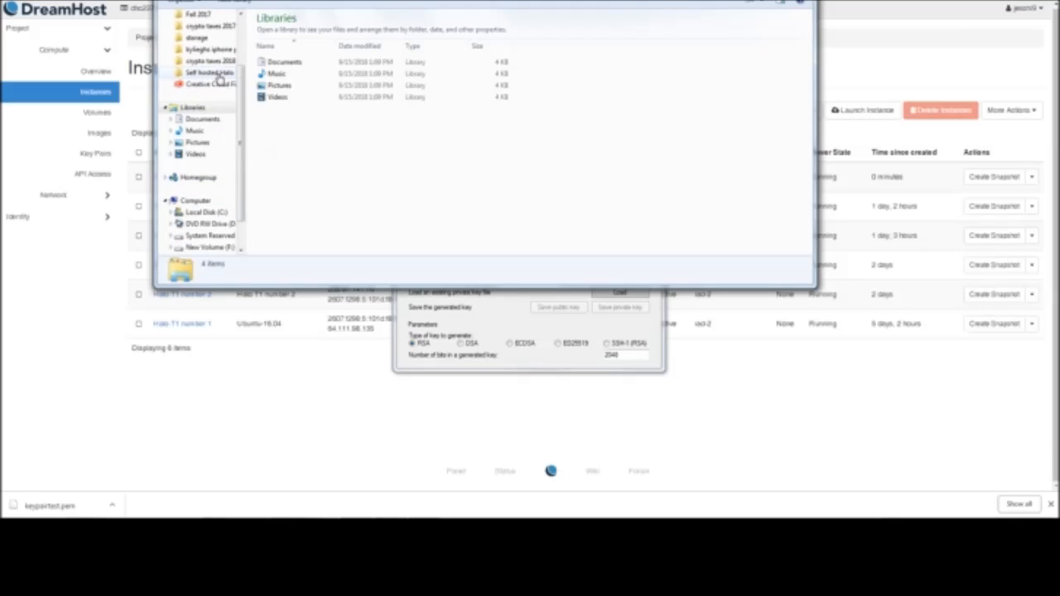
pyautogui.scroll(5, 238, 100)
pyautogui.click(199, 32)
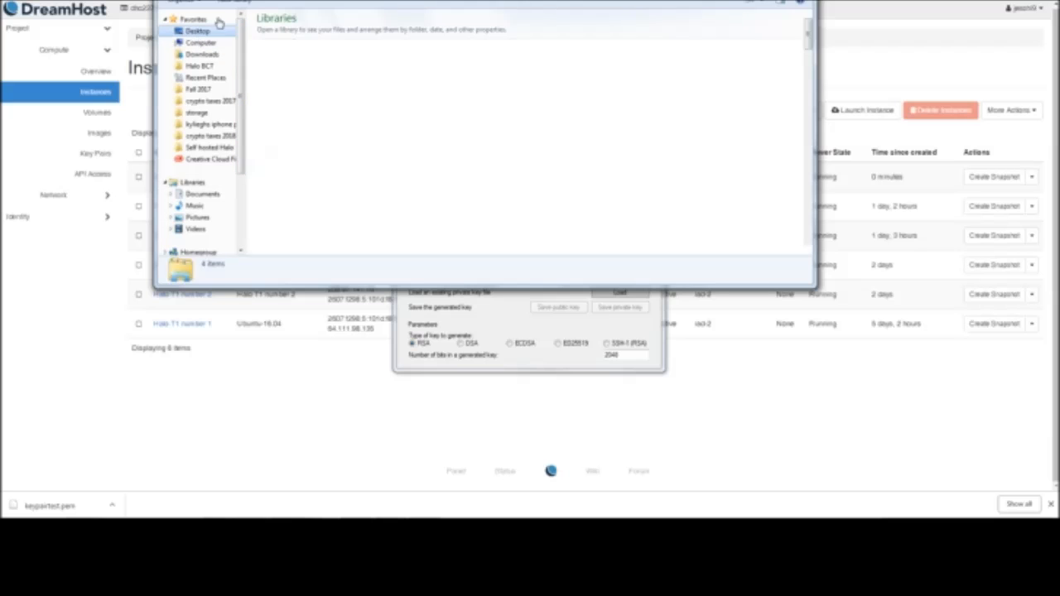
pyautogui.click(316, 3)
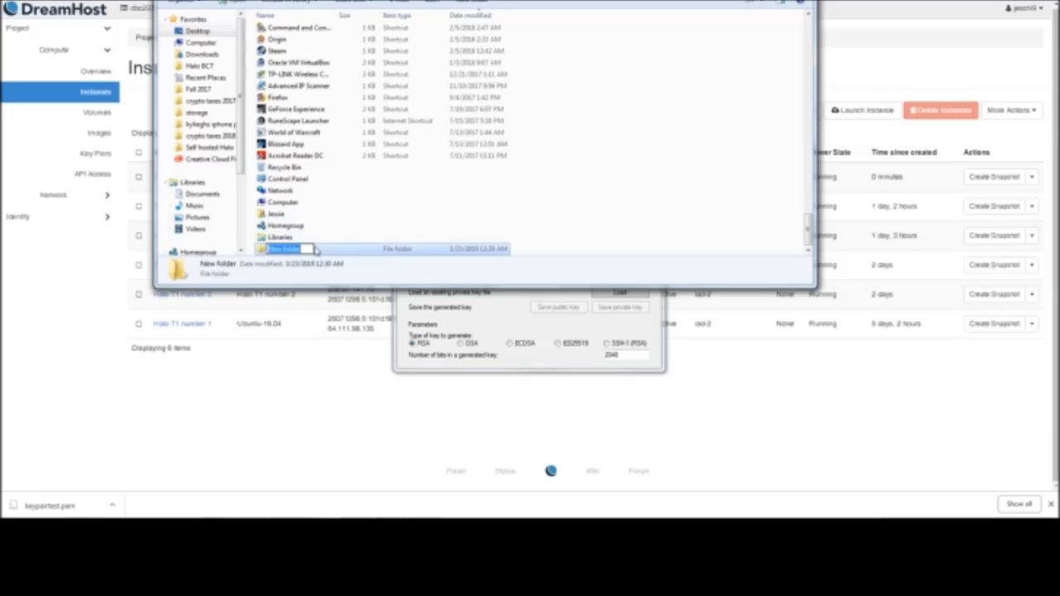
pyautogui.press('Return')
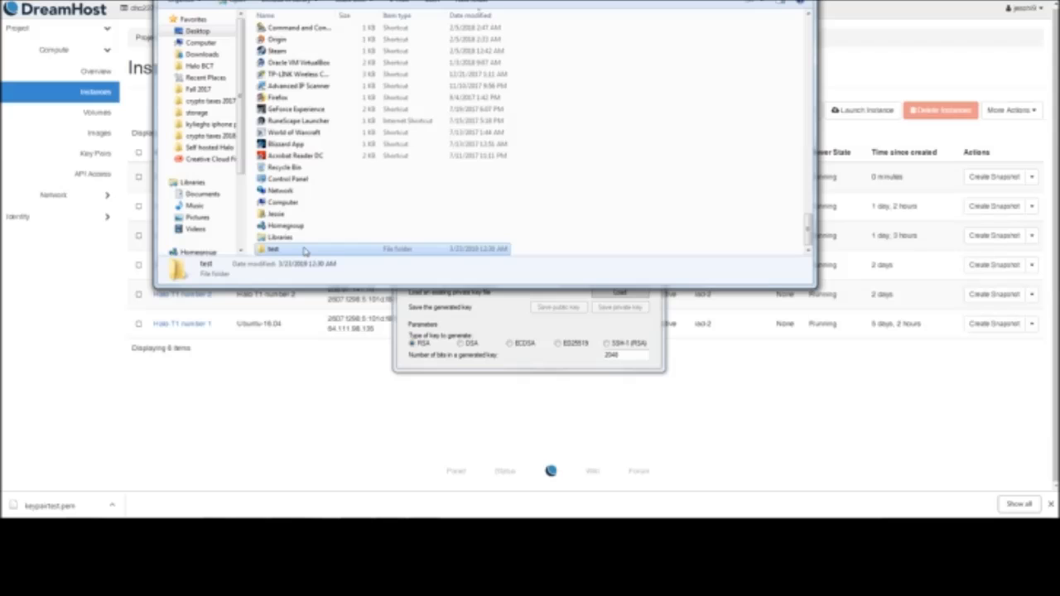
# Place the downloaded keypairtest.pem file in the test folder and reposition the folder window over the browser
pyautogui.doubleClick(303, 249)
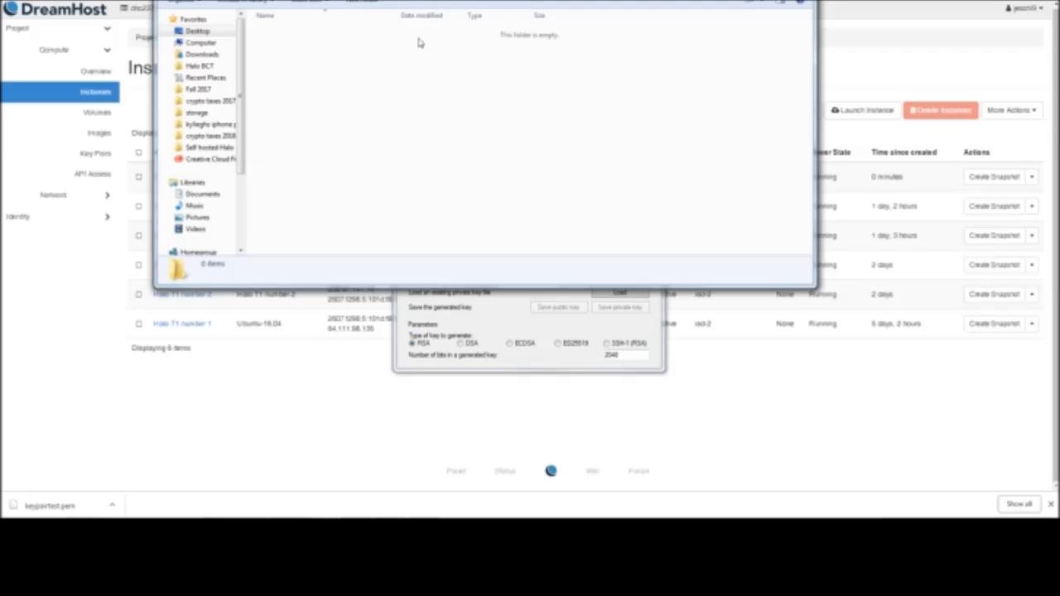
pyautogui.moveTo(86, 508); pyautogui.dragTo(337, 363)
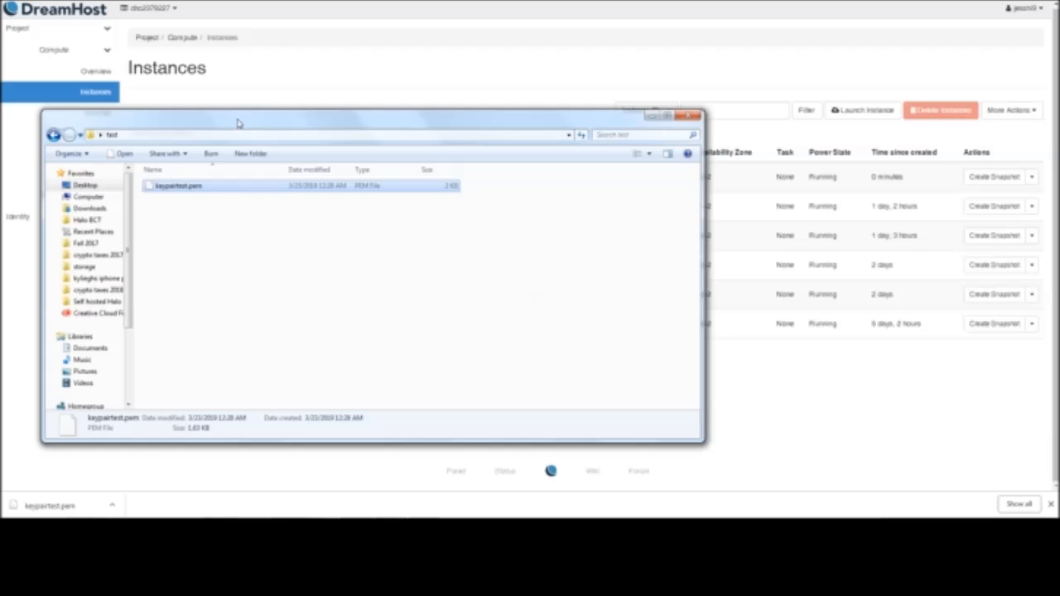
pyautogui.moveTo(239, 120); pyautogui.dragTo(466, 92)
pyautogui.moveTo(665, 97); pyautogui.dragTo(621, 103)
# Start loading an existing private key in PuTTYgen and browse to the test folder on the Desktop
pyautogui.click(449, 530)
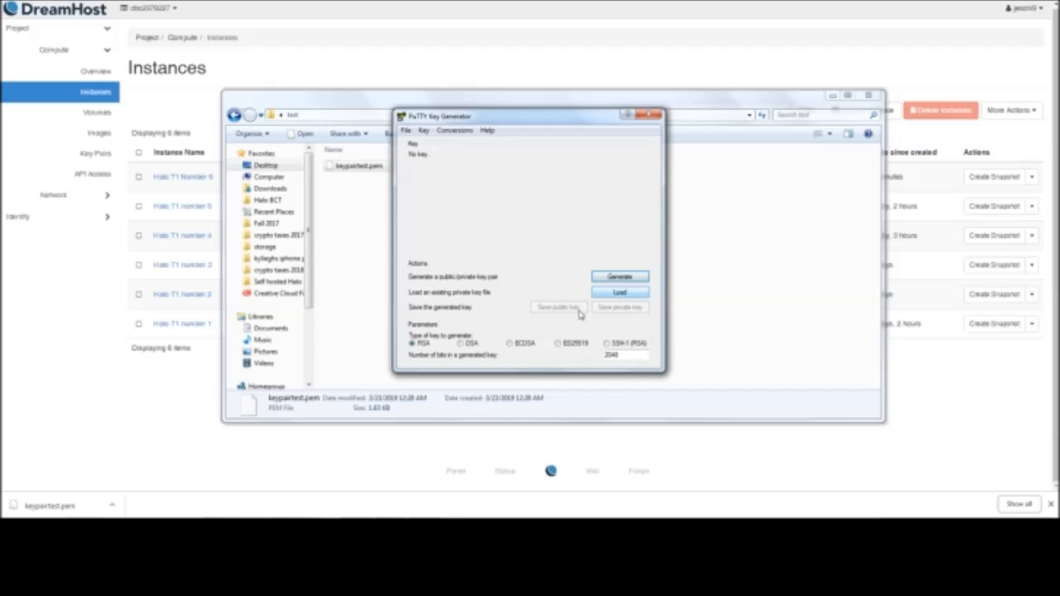
pyautogui.click(620, 294)
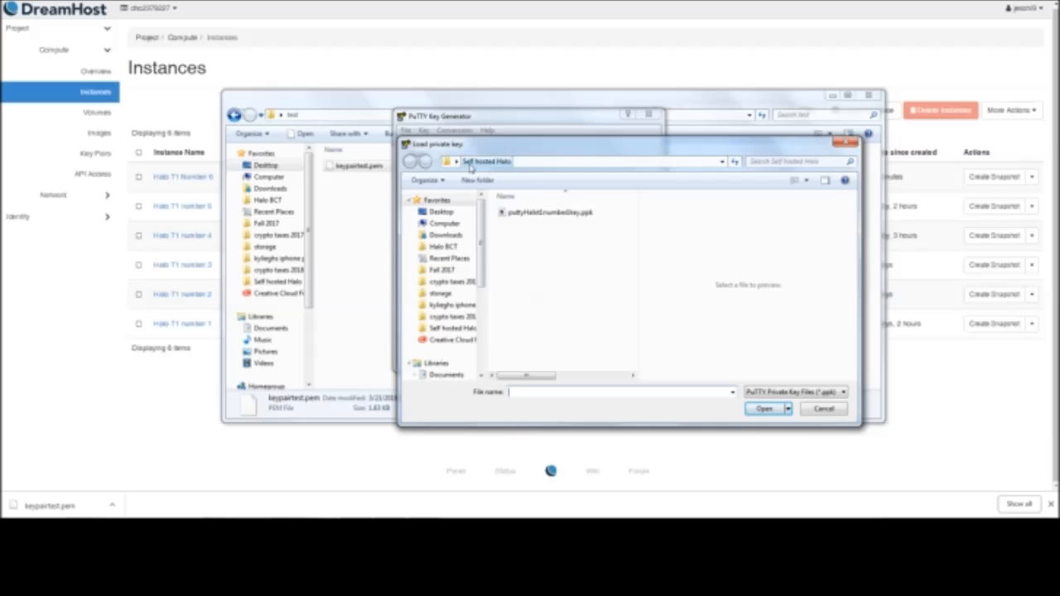
pyautogui.click(448, 162)
pyautogui.moveTo(528, 162); pyautogui.dragTo(762, 171)
pyautogui.press('BackSpace')
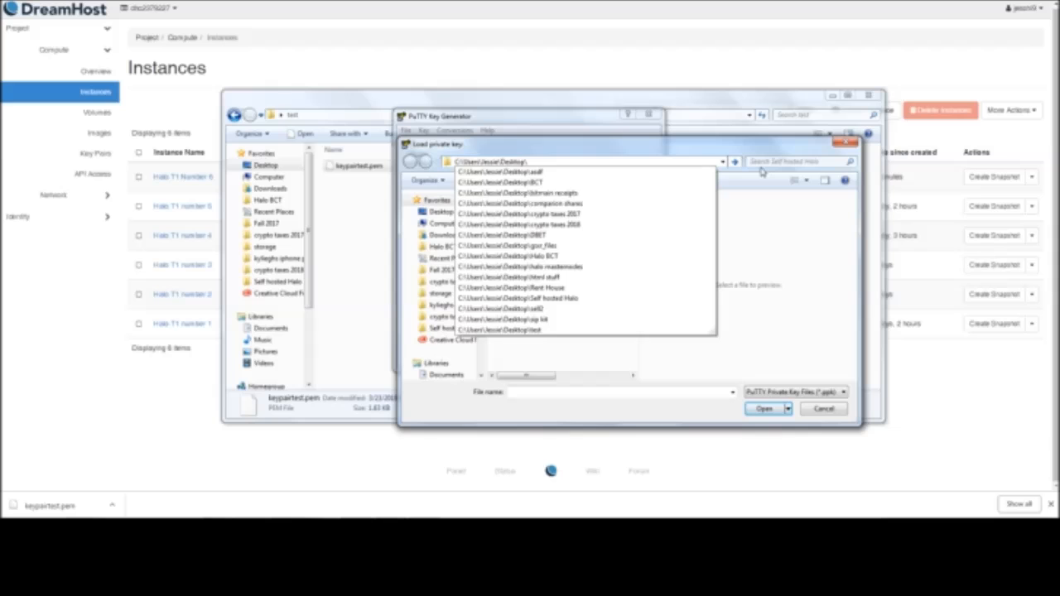
pyautogui.press('Return')
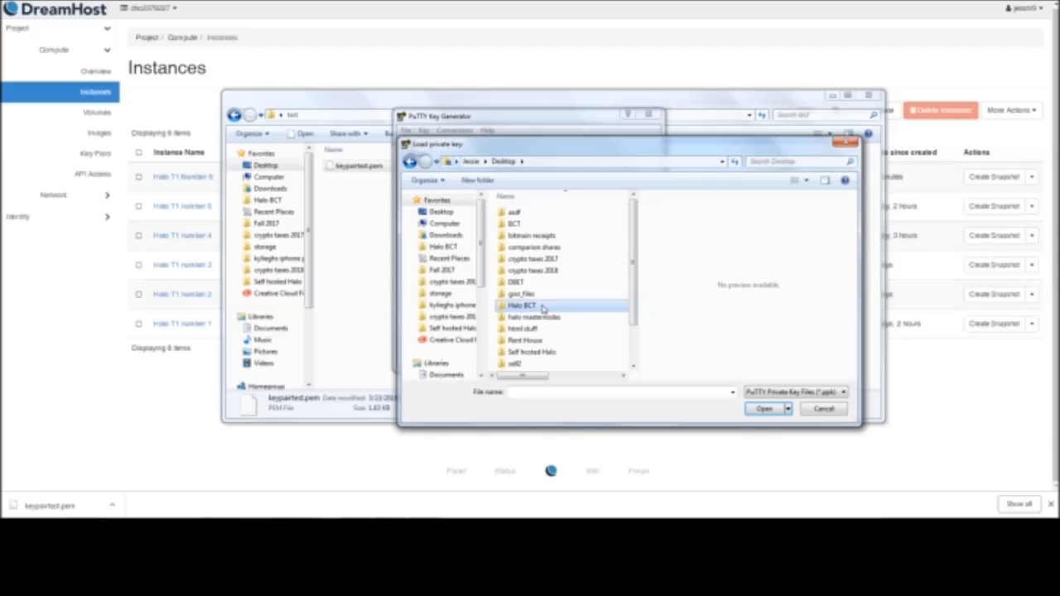
pyautogui.scroll(-2, 536, 323)
pyautogui.doubleClick(514, 341)
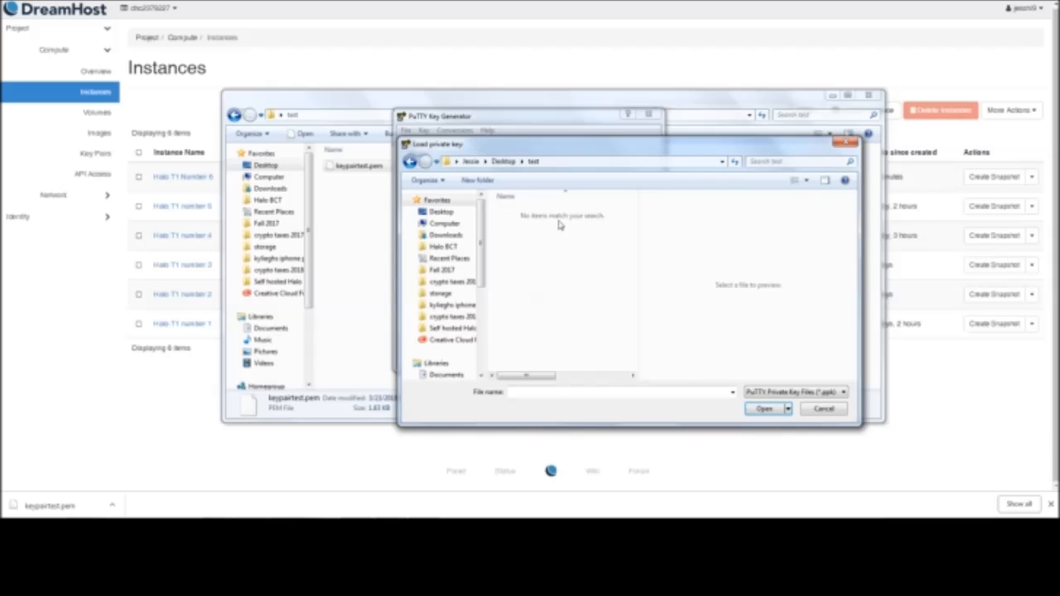
# Show all file types, load keypairtest.pem as the private key, and dismiss the import notice
pyautogui.click(800, 392)
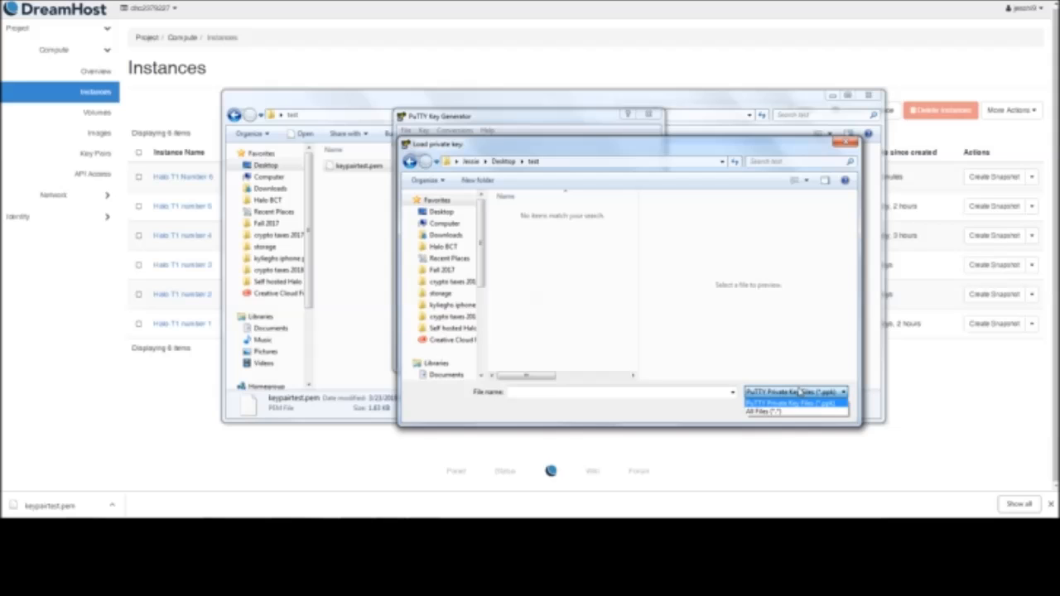
pyautogui.click(781, 412)
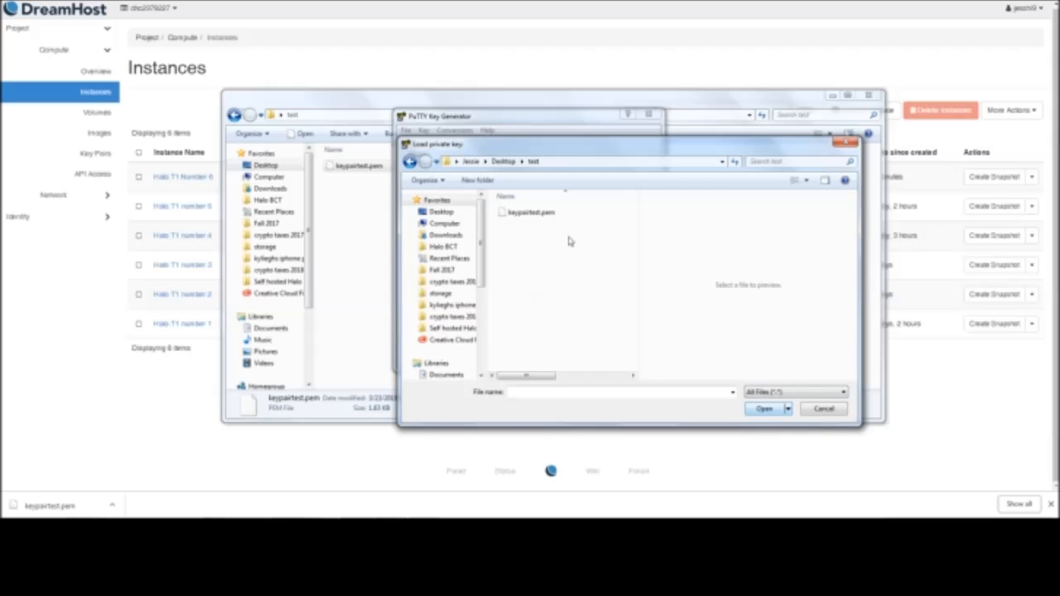
pyautogui.click(768, 392)
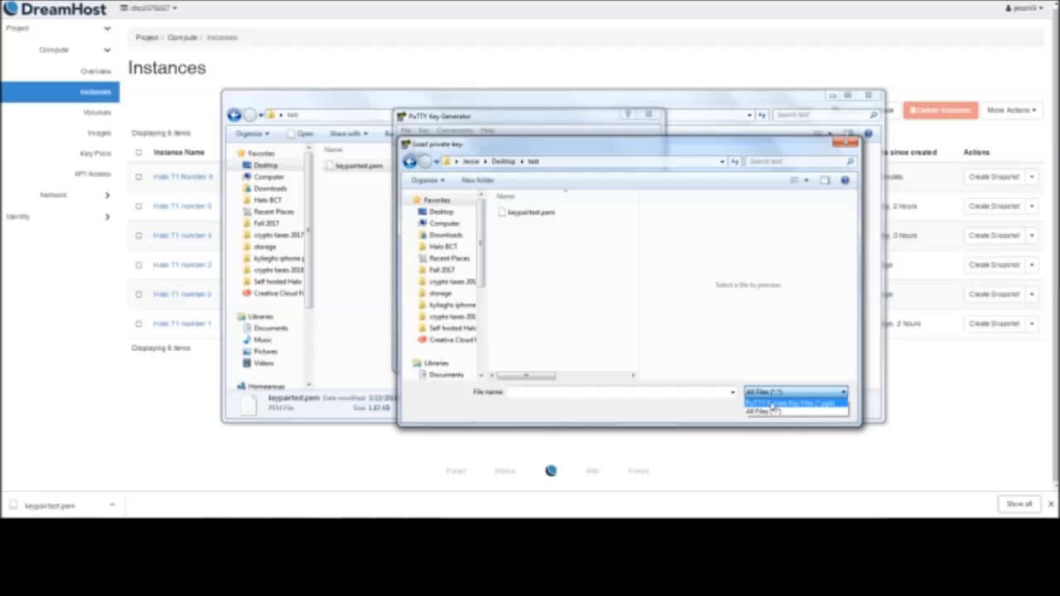
pyautogui.click(764, 398)
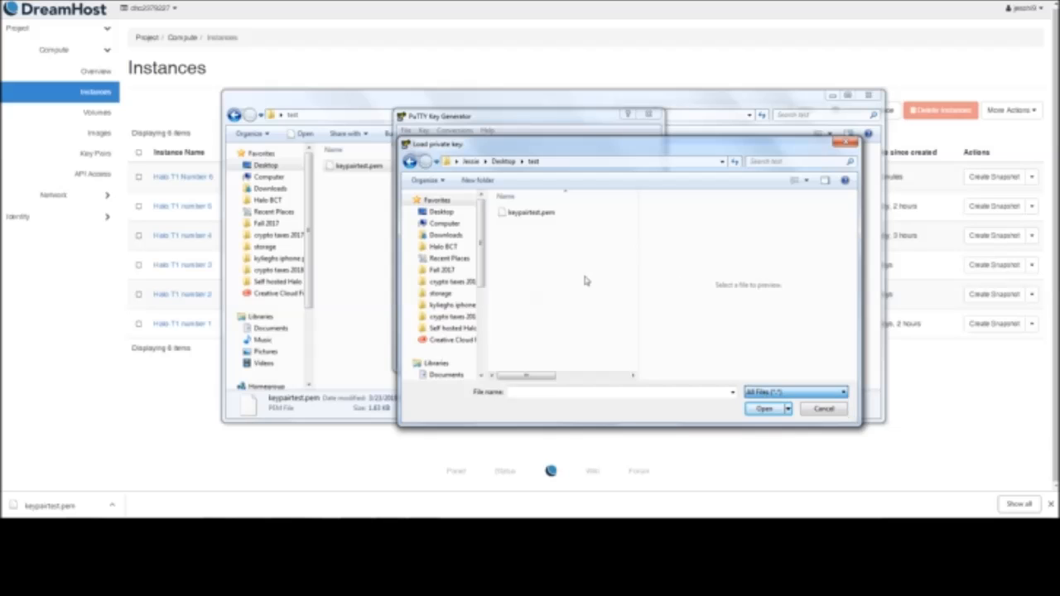
pyautogui.click(544, 213)
pyautogui.click(763, 411)
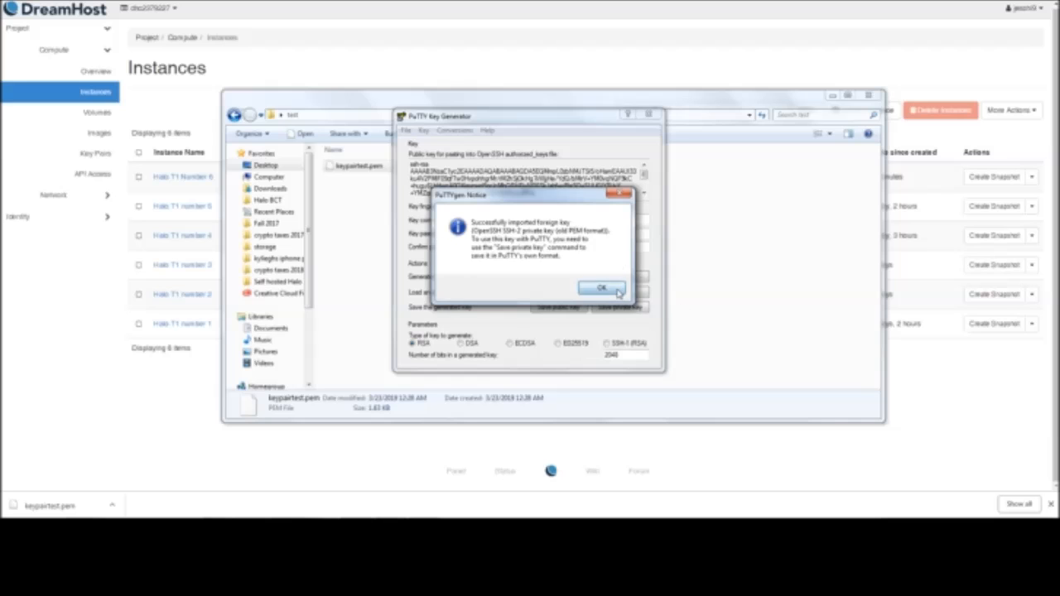
pyautogui.click(616, 290)
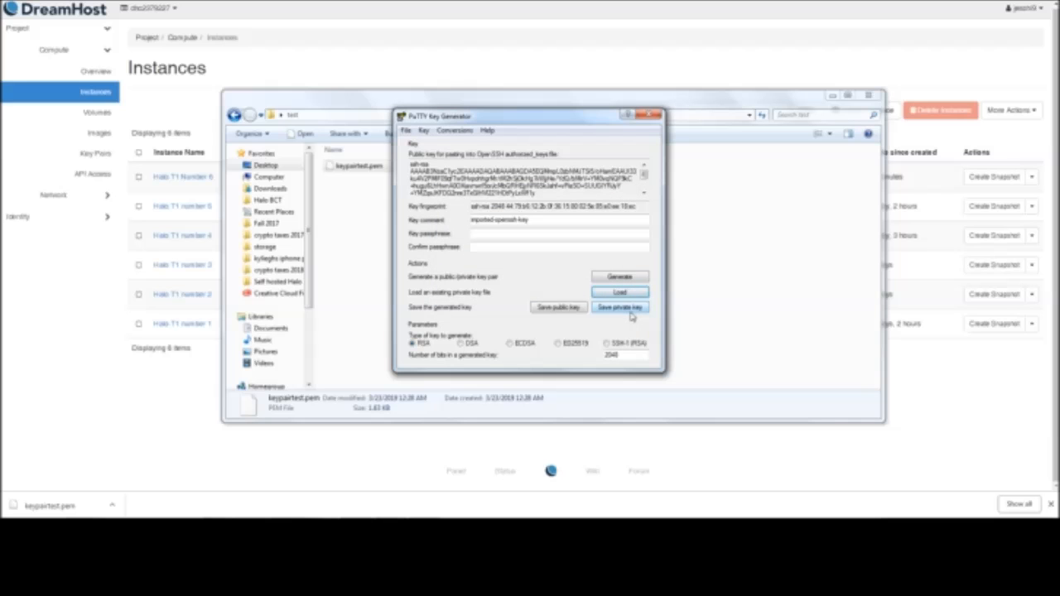
# Save the private key without a passphrase as halomasternodetest.ppk in the test folder
pyautogui.click(632, 311)
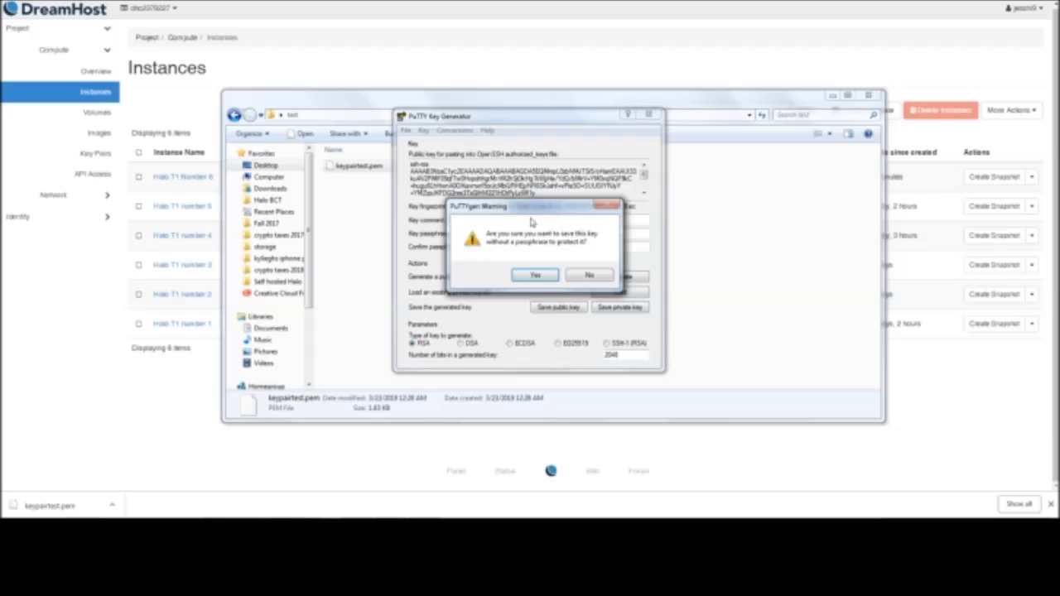
pyautogui.click(536, 276)
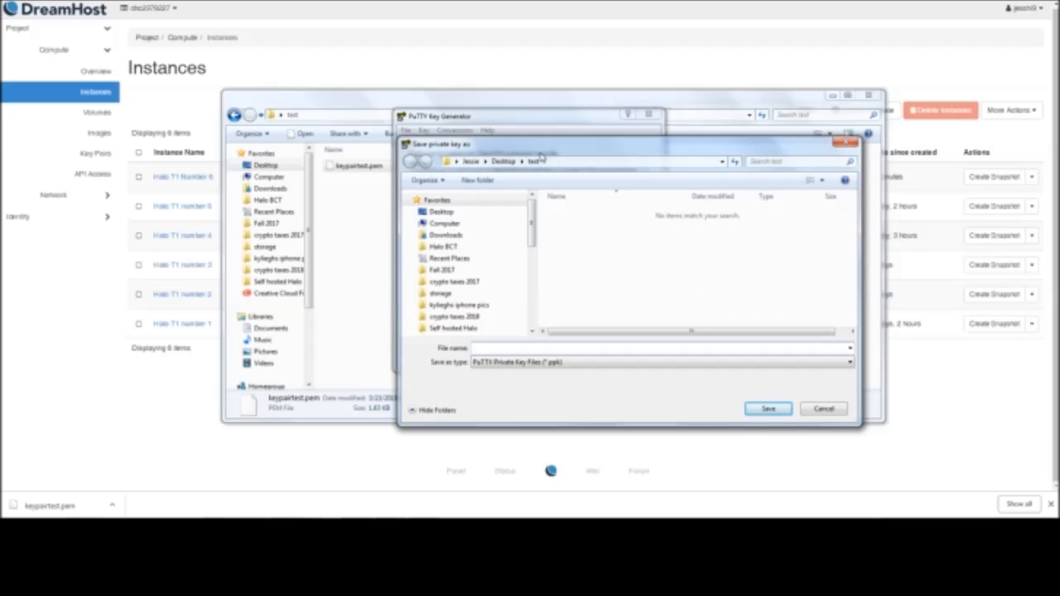
pyautogui.click(515, 352)
pyautogui.click(769, 408)
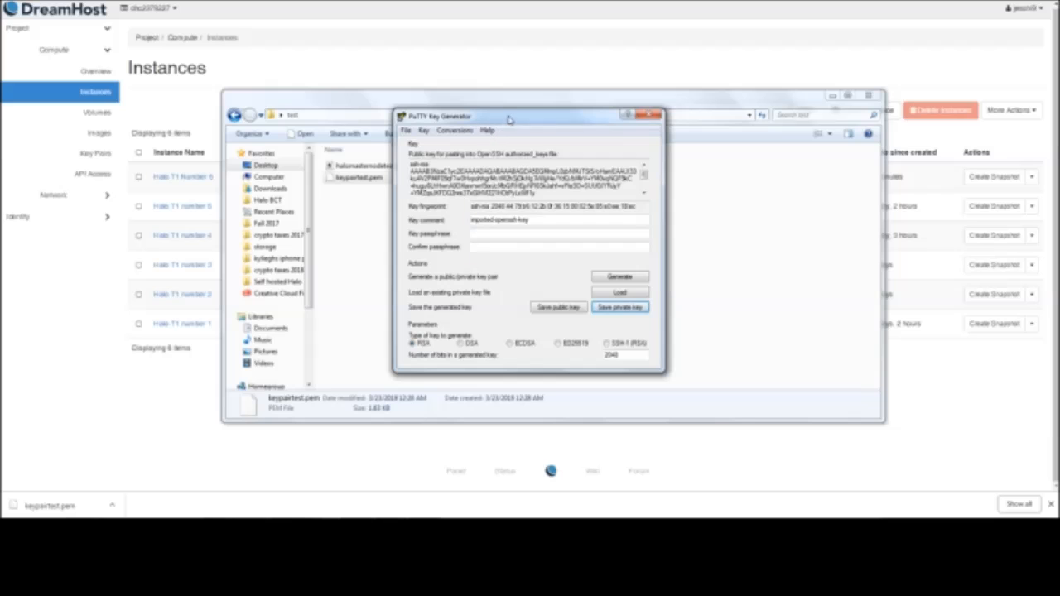
# Close the PuTTY Key Generator and select halomasternodetest.ppk in the test folder
pyautogui.moveTo(510, 119); pyautogui.dragTo(581, 168)
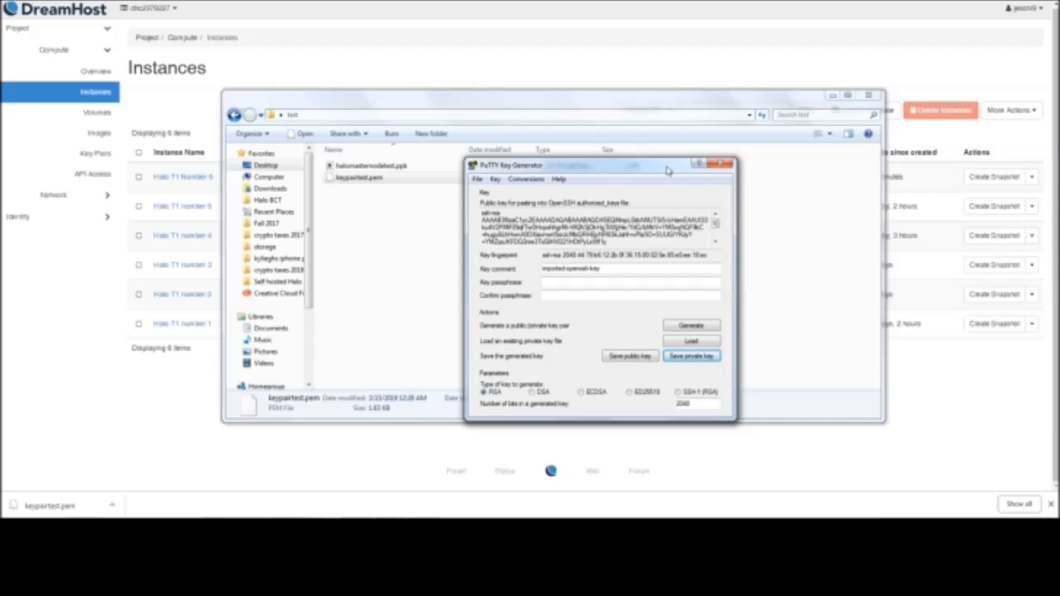
pyautogui.click(721, 166)
pyautogui.click(399, 167)
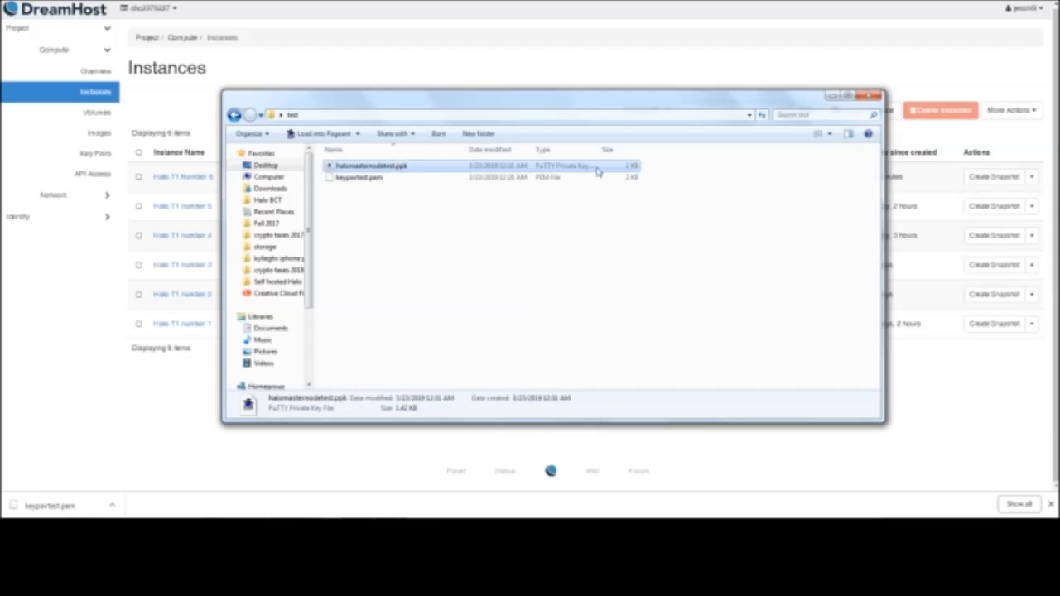
# Minimize the test folder window, highlight the Halo T1 Number 6 instance name, and open PuTTY Configuration clear of the IP address column
pyautogui.click(833, 96)
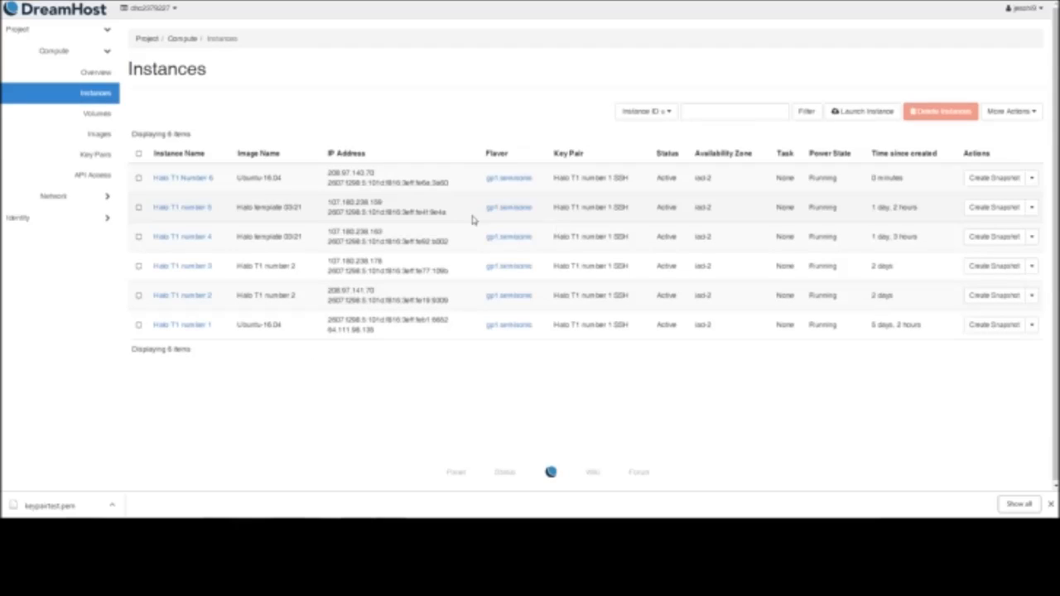
pyautogui.moveTo(218, 175); pyautogui.dragTo(152, 177)
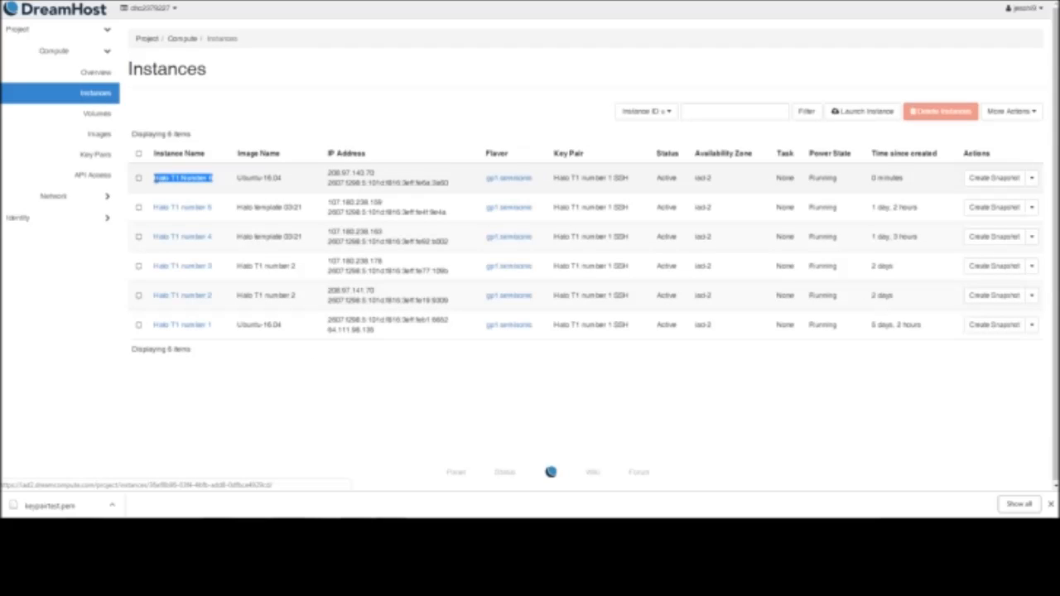
pyautogui.click(231, 186)
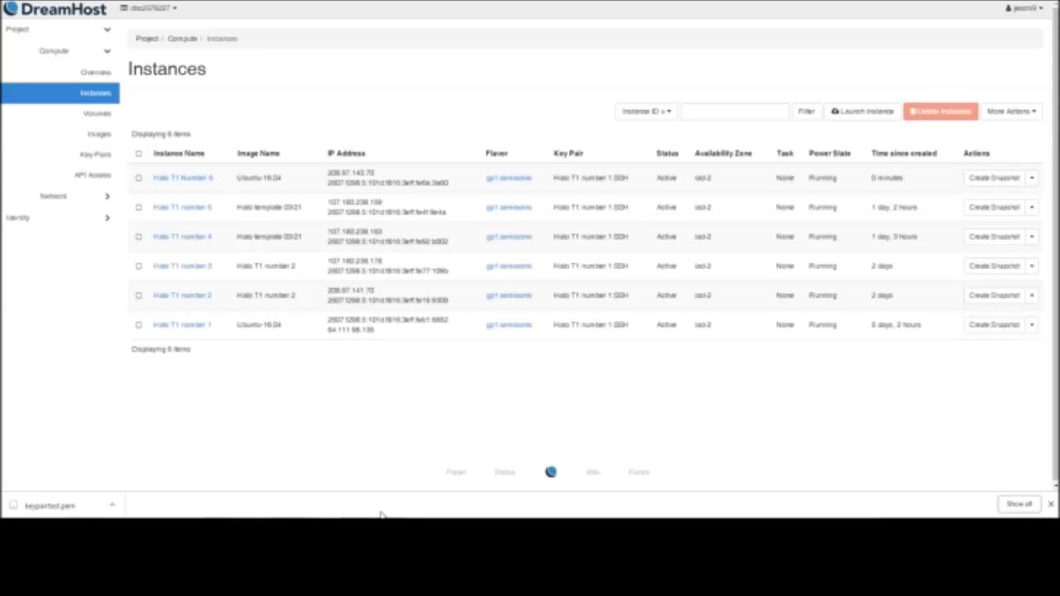
pyautogui.click(256, 530)
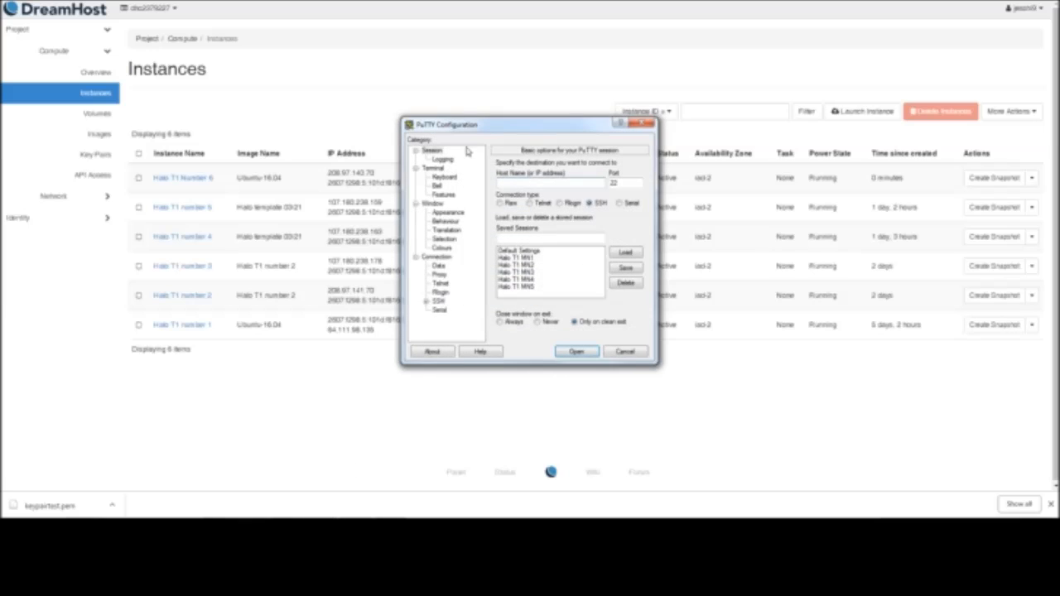
pyautogui.moveTo(537, 131); pyautogui.dragTo(681, 147)
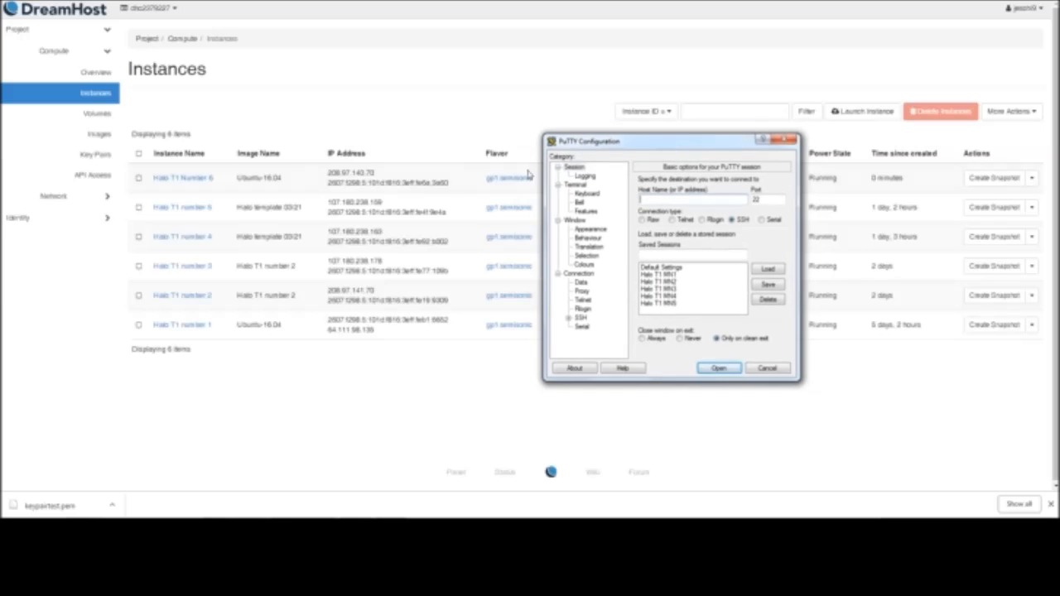
# Copy the Halo T1 Number 6 instance's IPv4 address 208.97.140.70 and paste it as the PuTTY host name
pyautogui.moveTo(379, 172); pyautogui.dragTo(326, 172)
pyautogui.rightClick(325, 172)
pyautogui.click(348, 174)
pyautogui.rightClick(381, 173)
pyautogui.click(401, 183)
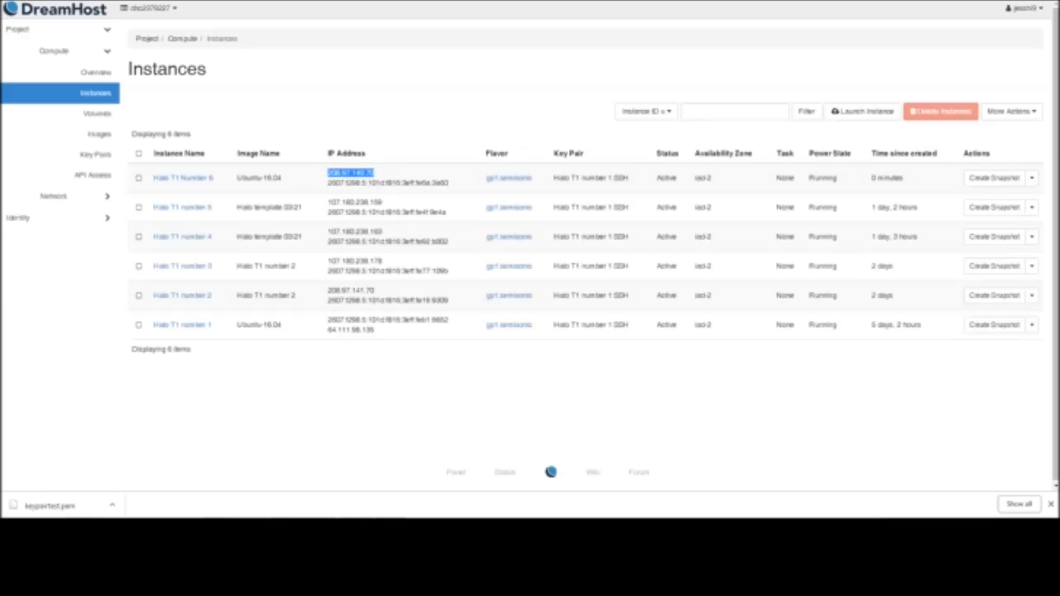
pyautogui.hotkey('alt', 'Tab')
pyautogui.rightClick(652, 202)
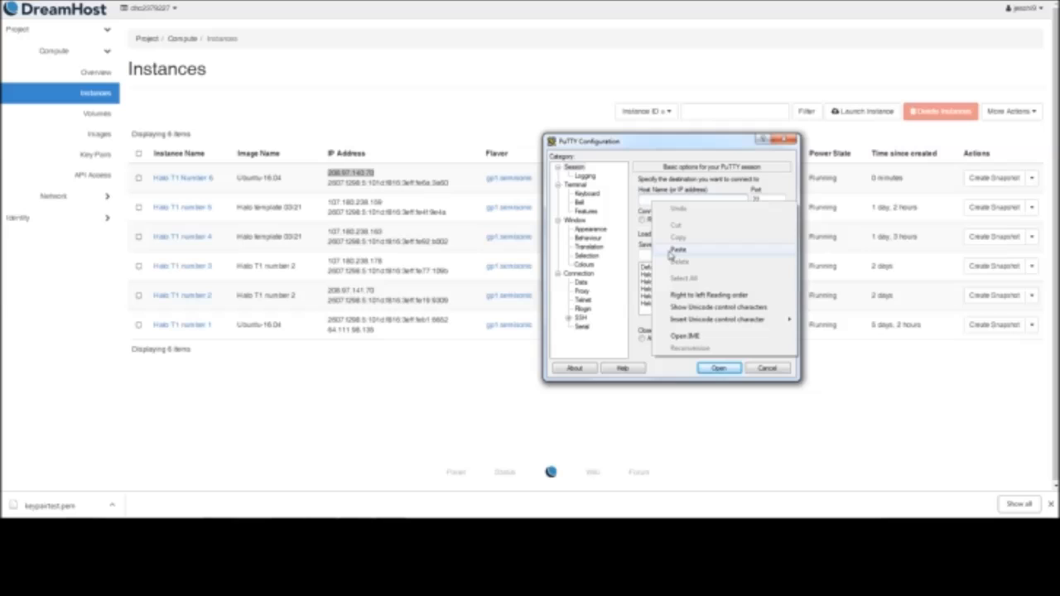
pyautogui.click(673, 250)
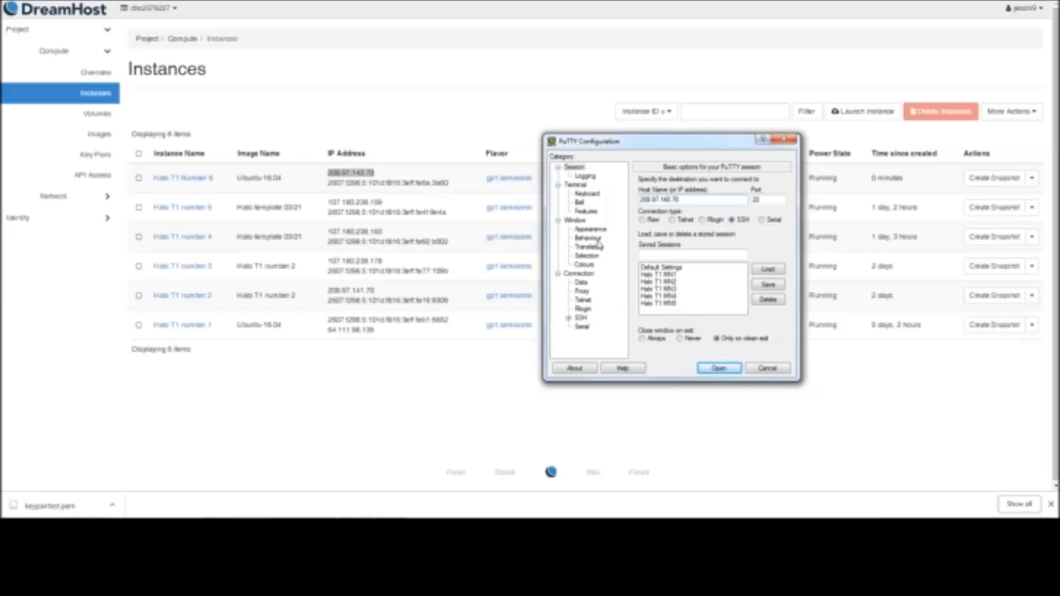
# Open PuTTY's SSH authentication settings and start browsing for the private key file
pyautogui.click(581, 319)
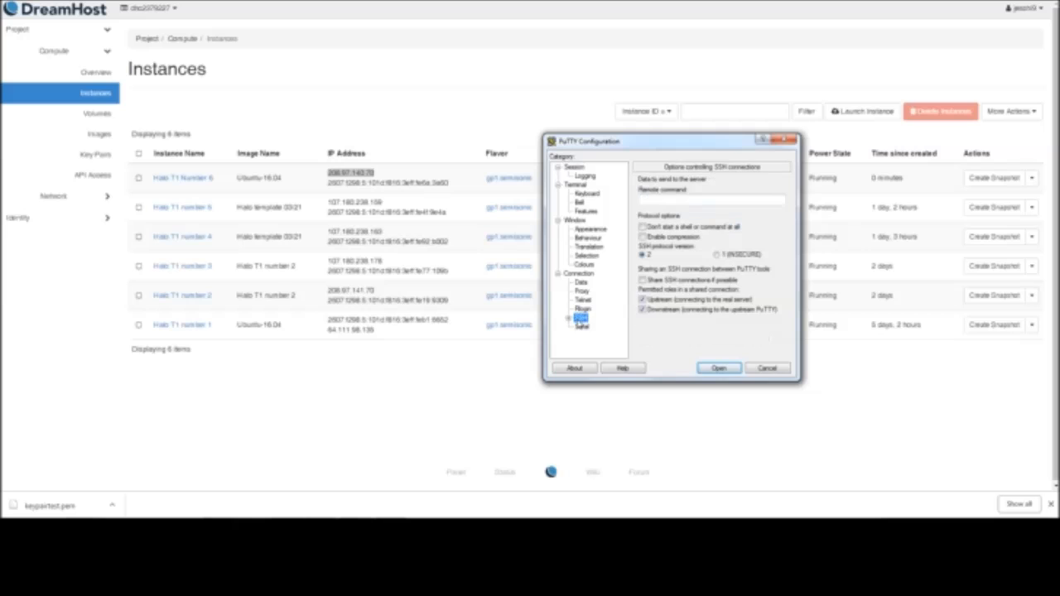
pyautogui.click(567, 320)
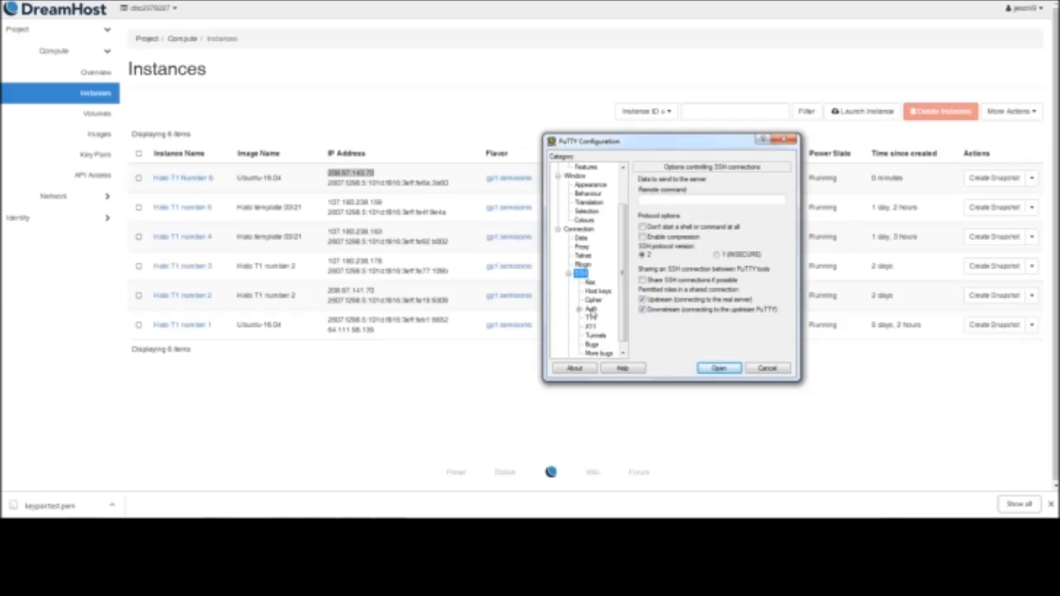
pyautogui.click(591, 311)
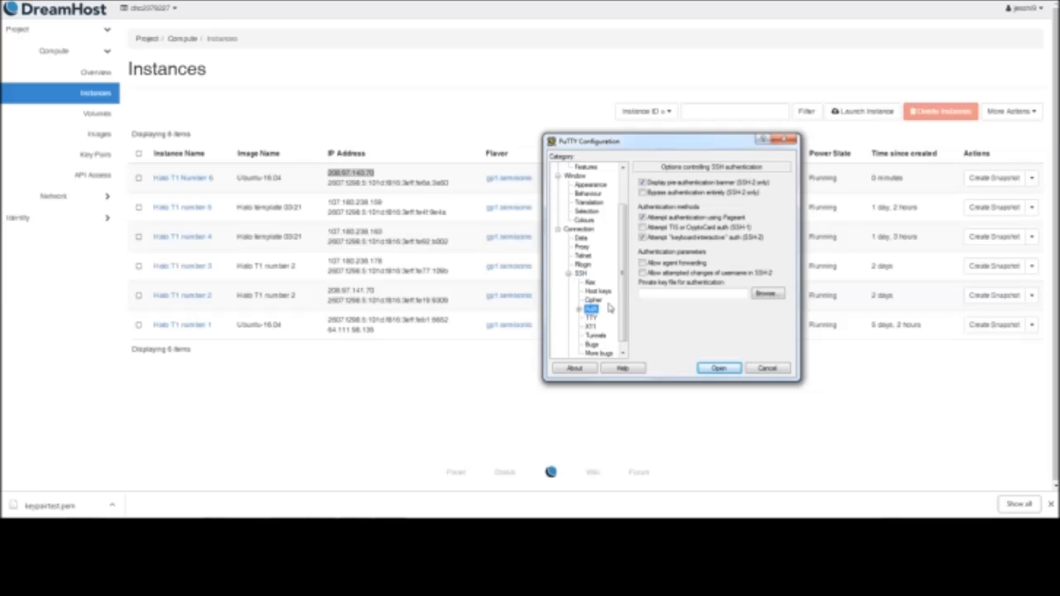
pyautogui.click(763, 295)
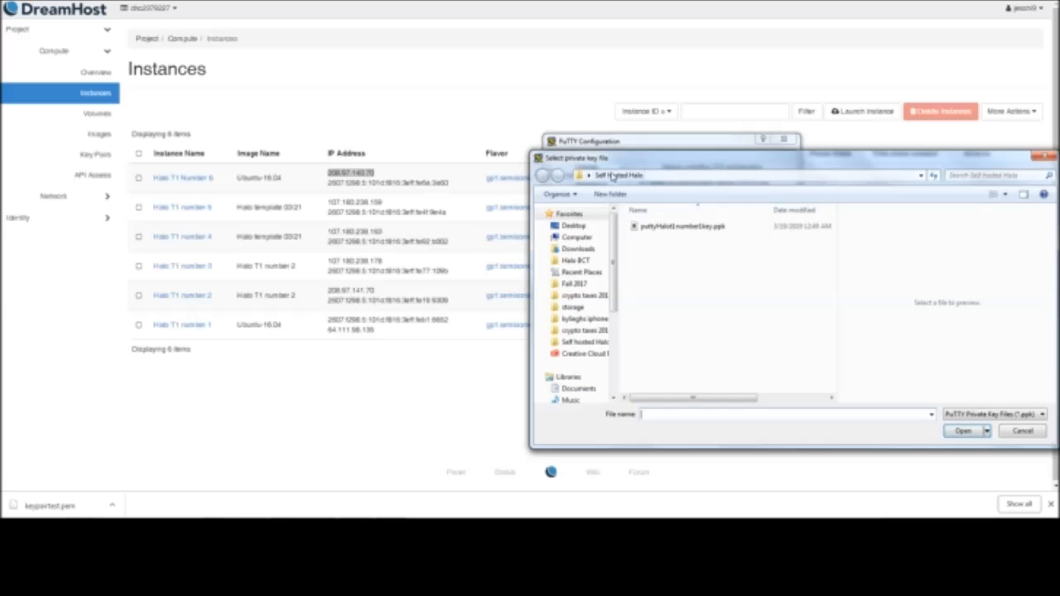
# Browse to the test folder on the Desktop and select halomasternodetest.ppk as the private key file
pyautogui.click(719, 176)
pyautogui.click(737, 177)
pyautogui.press('BackSpace')
pyautogui.press('BackSpace')
pyautogui.press('BackSpace')
pyautogui.press('BackSpace')
pyautogui.press('BackSpace')
pyautogui.press('BackSpace')
pyautogui.press('BackSpace')
pyautogui.press('BackSpace')
pyautogui.press('BackSpace')
pyautogui.press('Return')
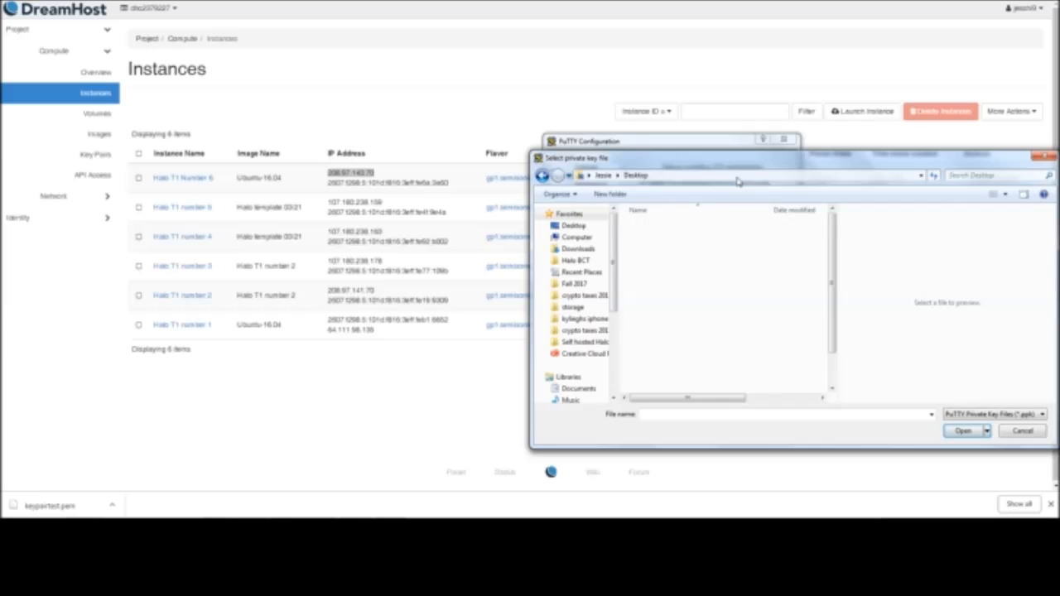
pyautogui.scroll(-1, 713, 331)
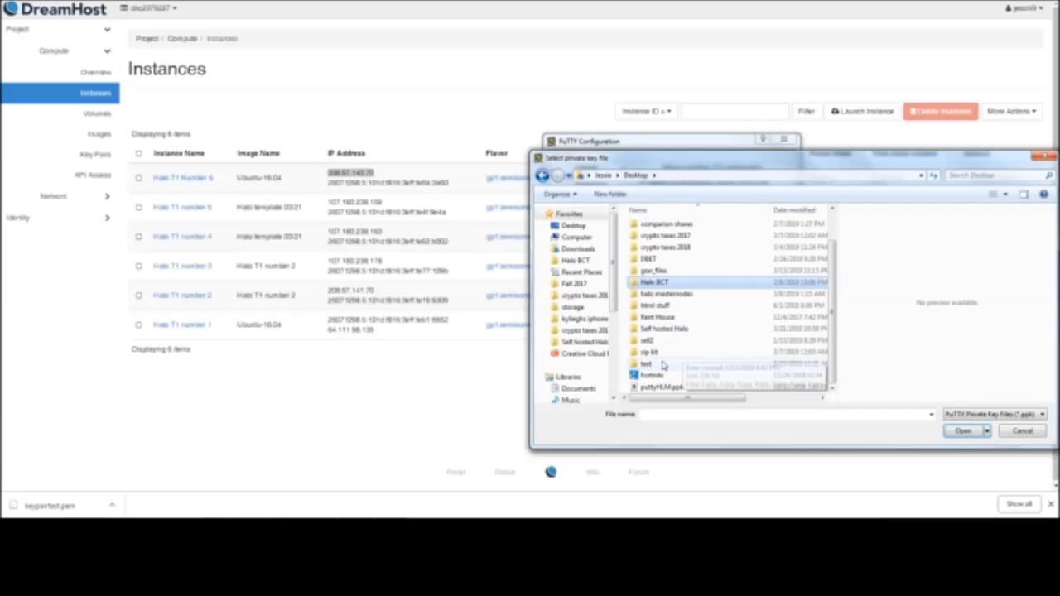
pyautogui.doubleClick(663, 365)
pyautogui.click(675, 227)
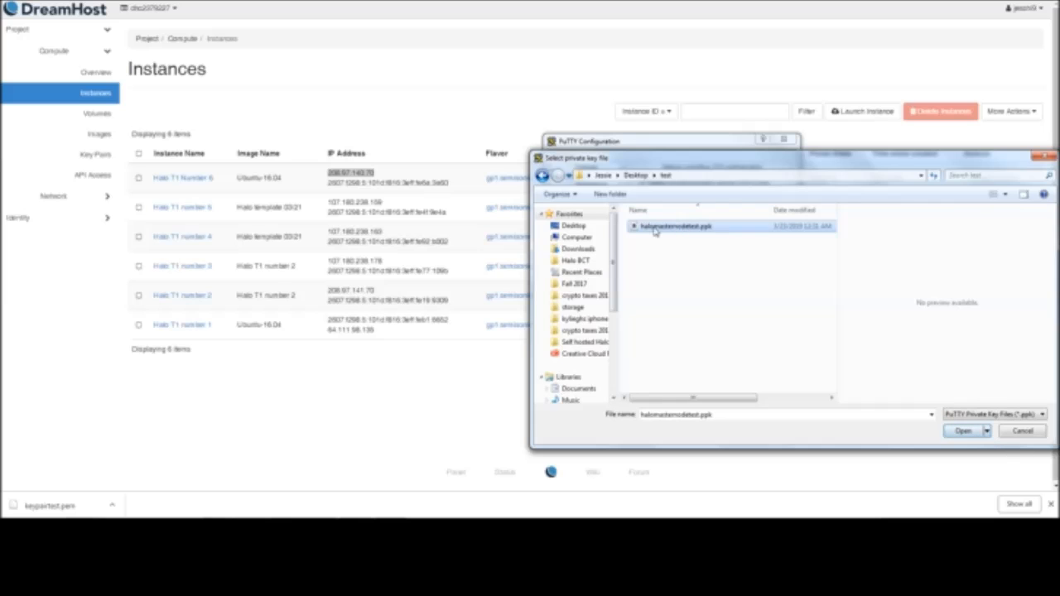
# Load puttyHalot1number1key.ppk from the Desktop's Self hosted Halo folder as the private key for authentication
pyautogui.click(542, 176)
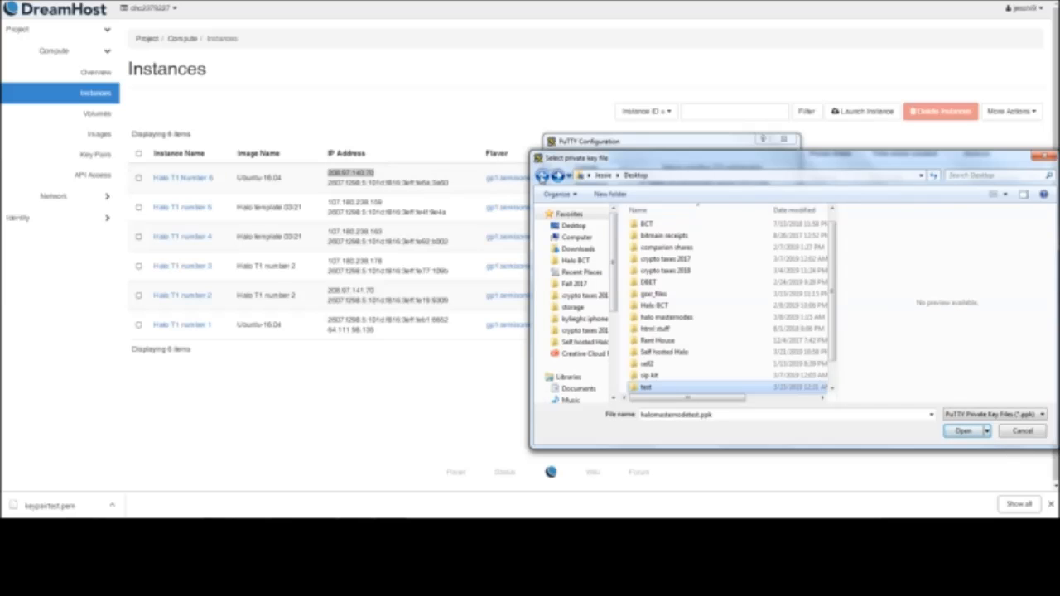
pyautogui.doubleClick(707, 352)
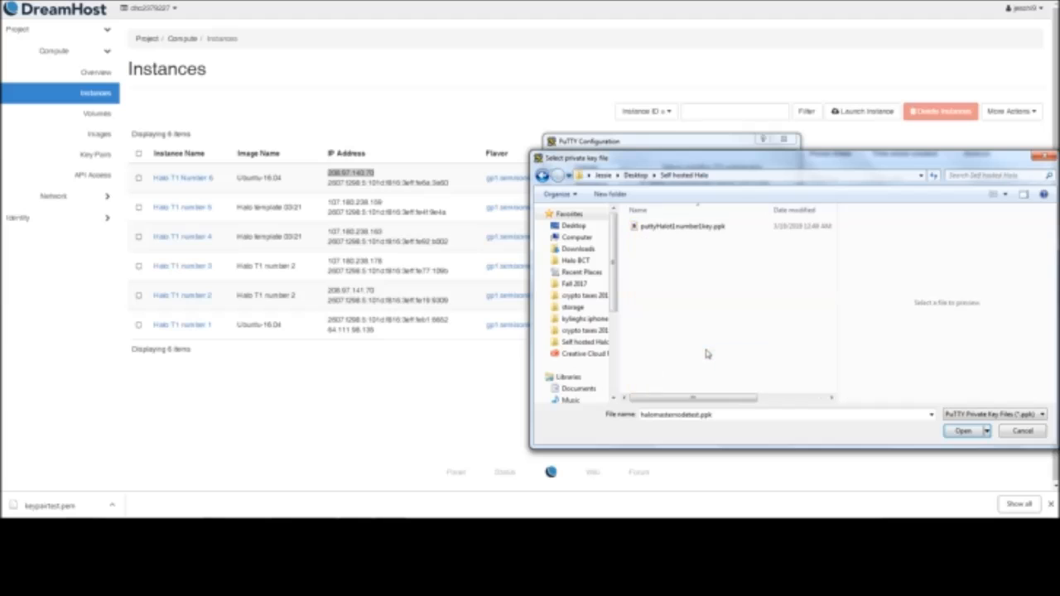
pyautogui.click(692, 229)
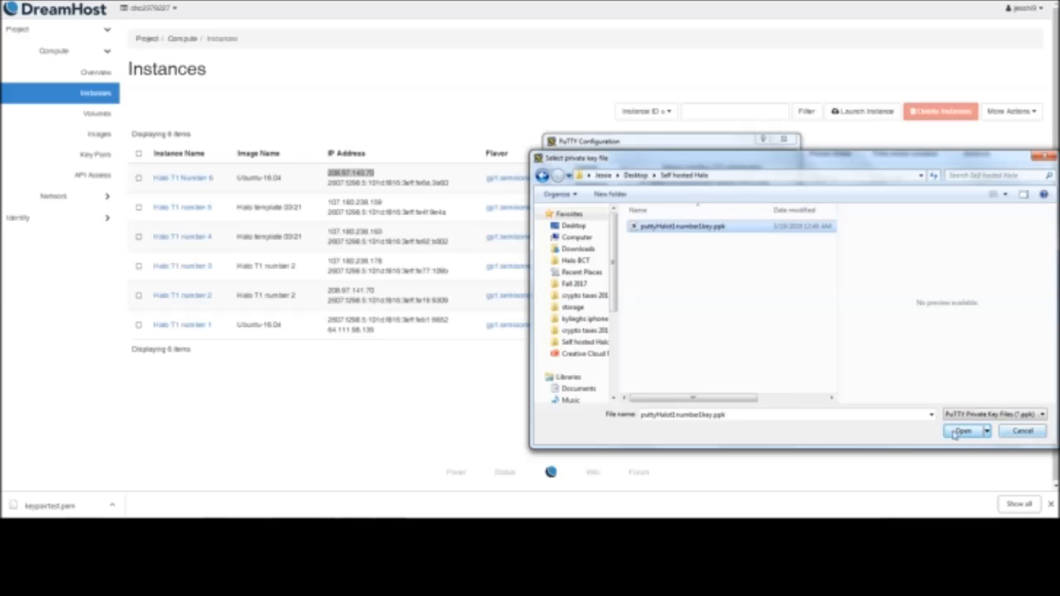
pyautogui.moveTo(838, 146); pyautogui.dragTo(730, 209)
pyautogui.click(840, 484)
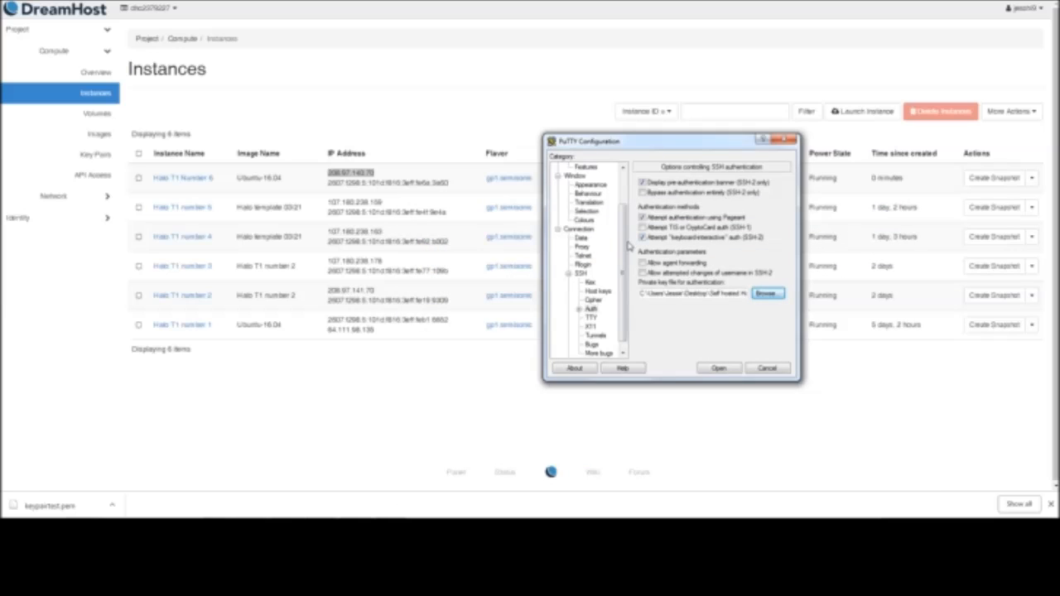
# Return to the basic session options and save the connection as Halo T1 MN6
pyautogui.scroll(2, 627, 253)
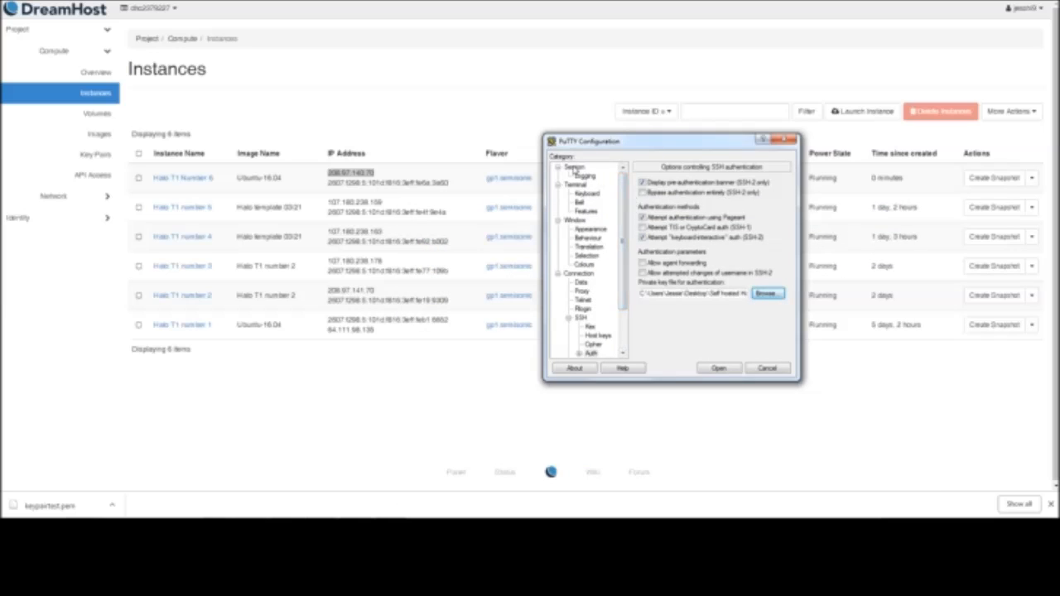
pyautogui.click(575, 168)
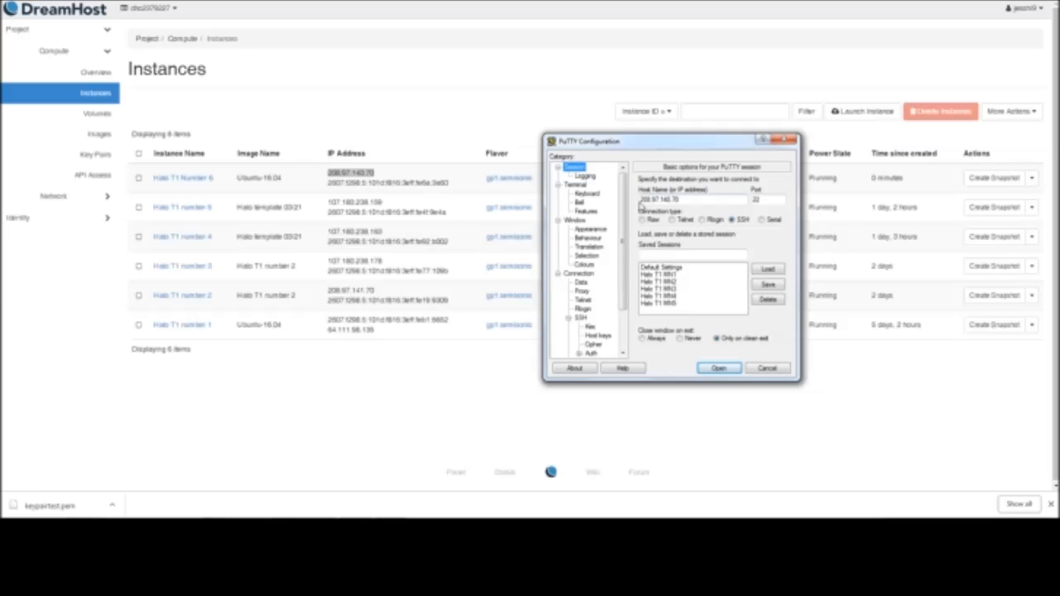
pyautogui.moveTo(643, 201); pyautogui.dragTo(684, 203)
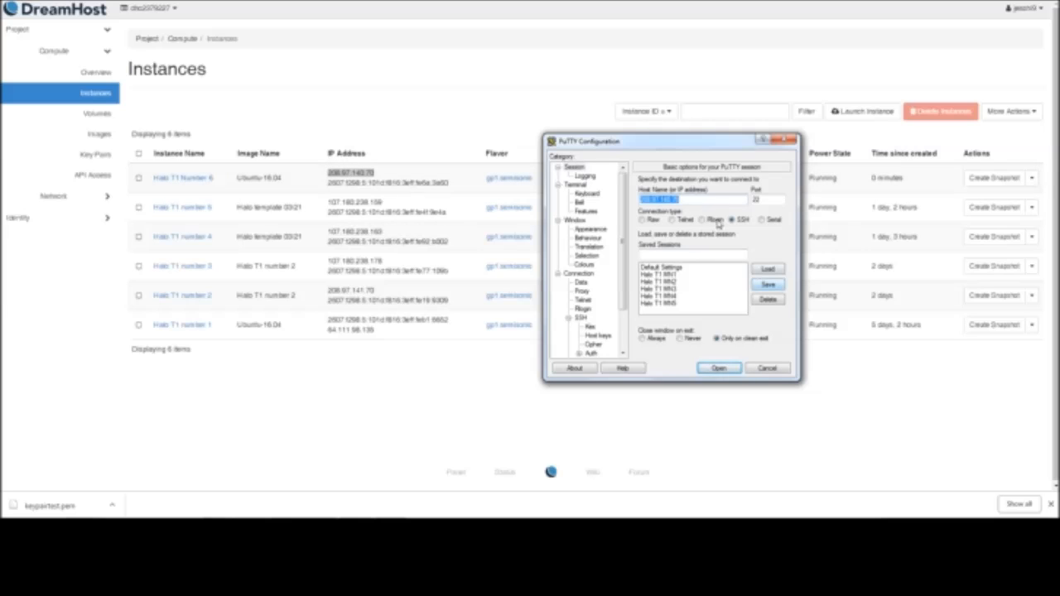
pyautogui.click(691, 253)
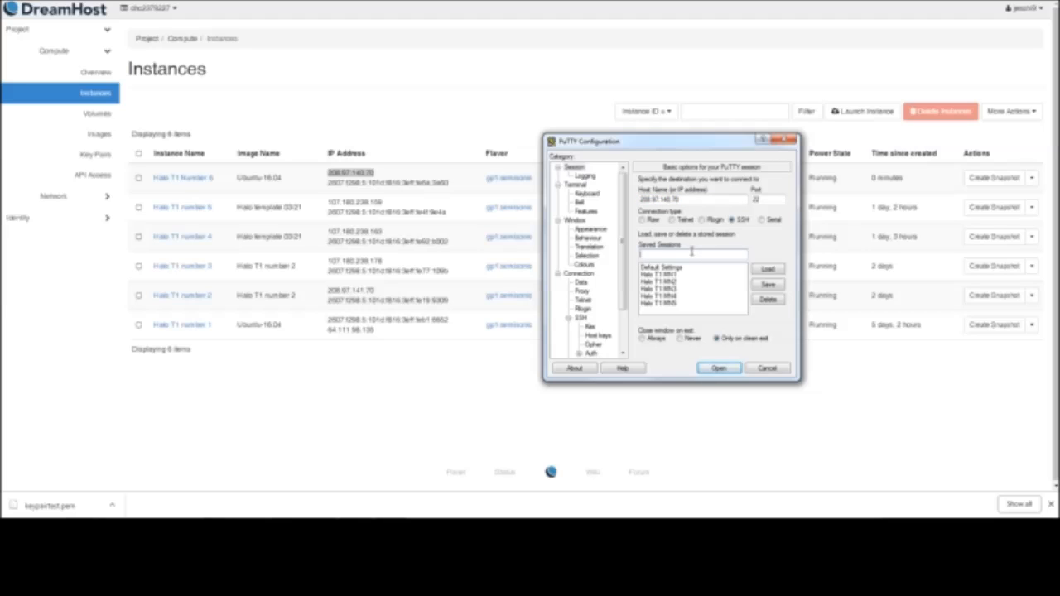
pyautogui.write('Halo')
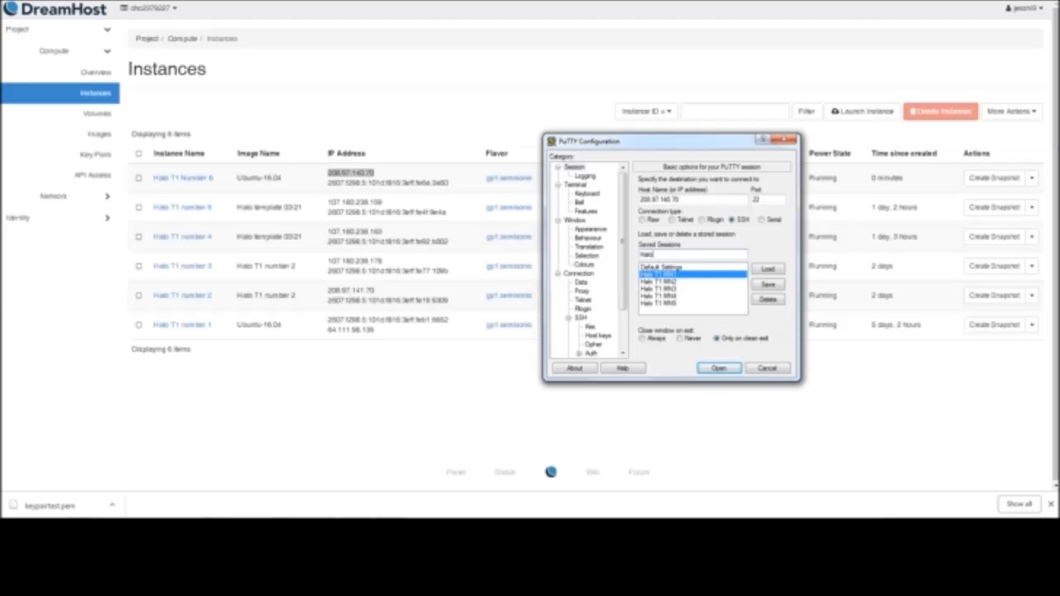
pyautogui.write(' T1 MN5')
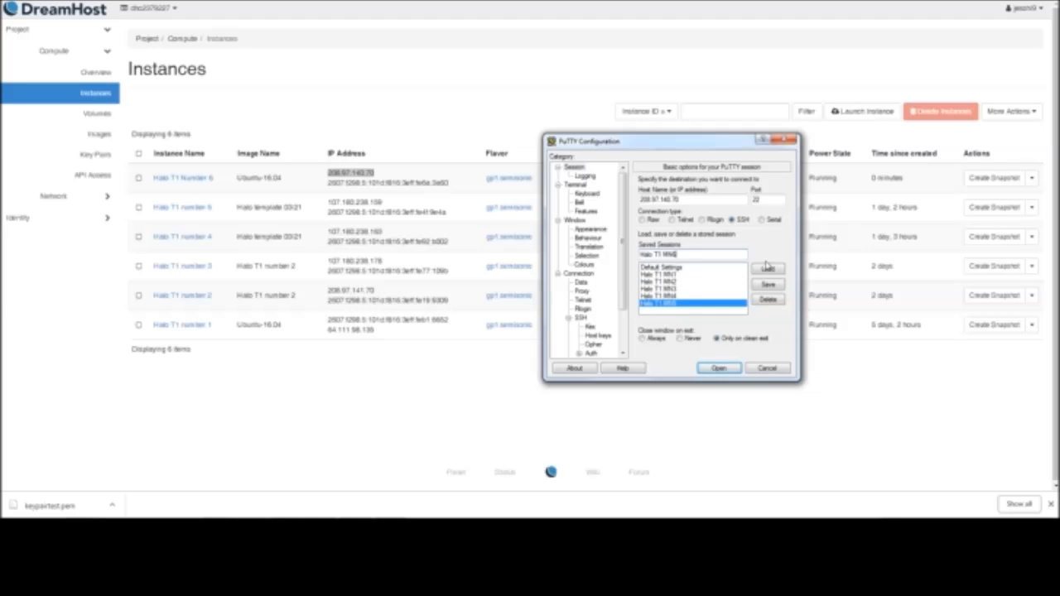
pyautogui.click(768, 285)
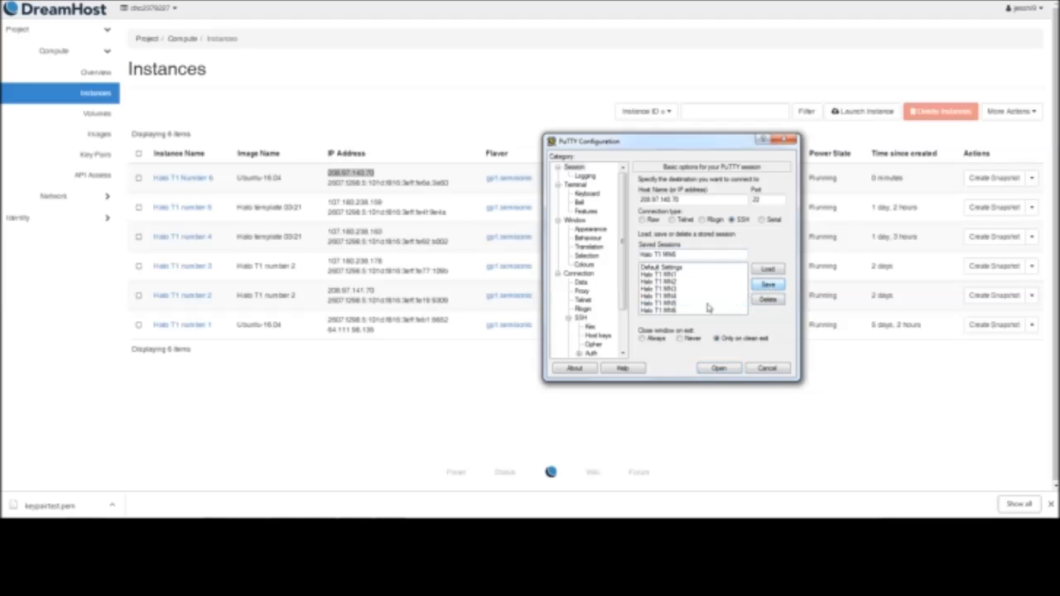
# Open the saved Halo T1 MN6 session and accept the server's host key
pyautogui.click(673, 313)
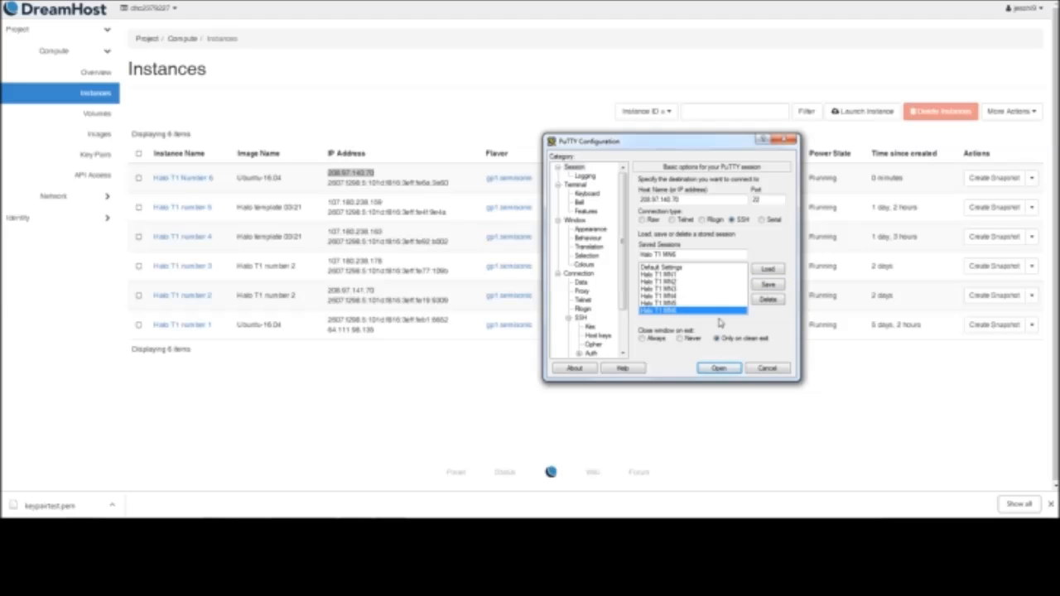
pyautogui.click(718, 369)
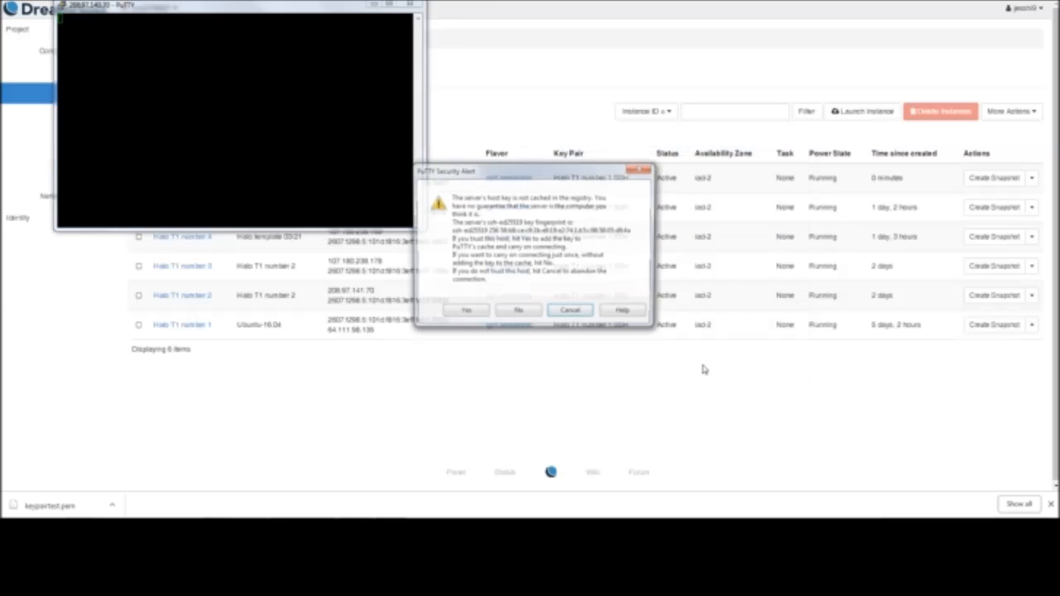
pyautogui.moveTo(502, 172); pyautogui.dragTo(459, 181)
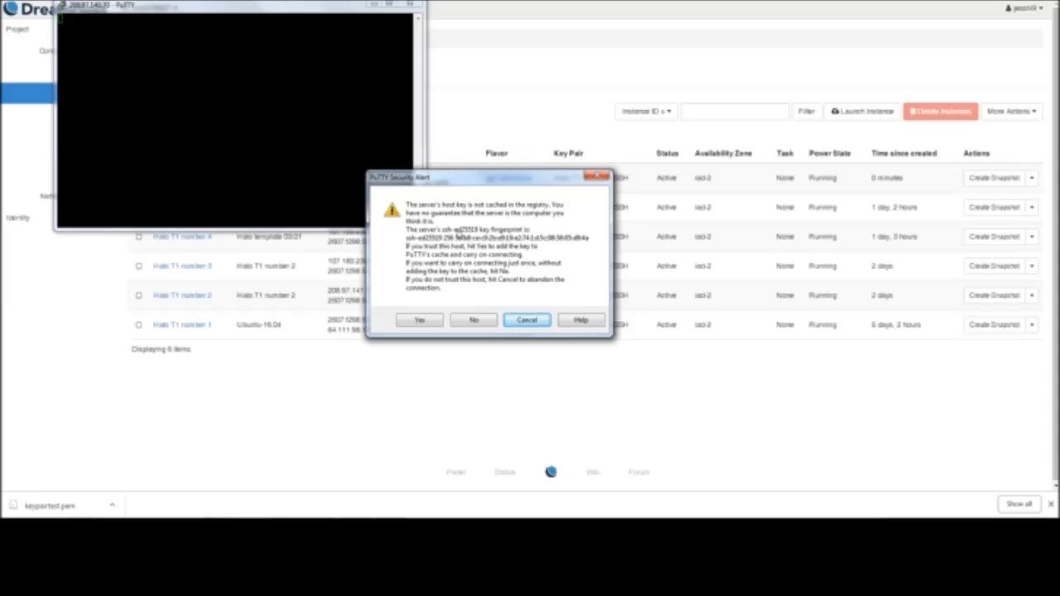
pyautogui.moveTo(485, 184); pyautogui.dragTo(413, 190)
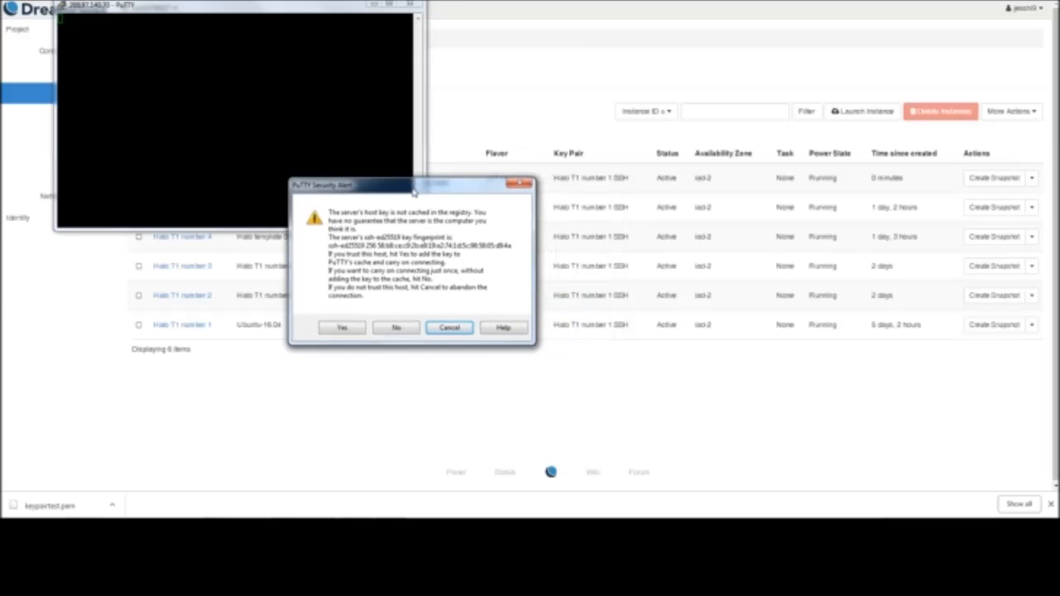
pyautogui.click(339, 328)
# Move the terminal clear of the instance details, log in as ubuntu, and review the login output
pyautogui.moveTo(233, 5); pyautogui.dragTo(604, 113)
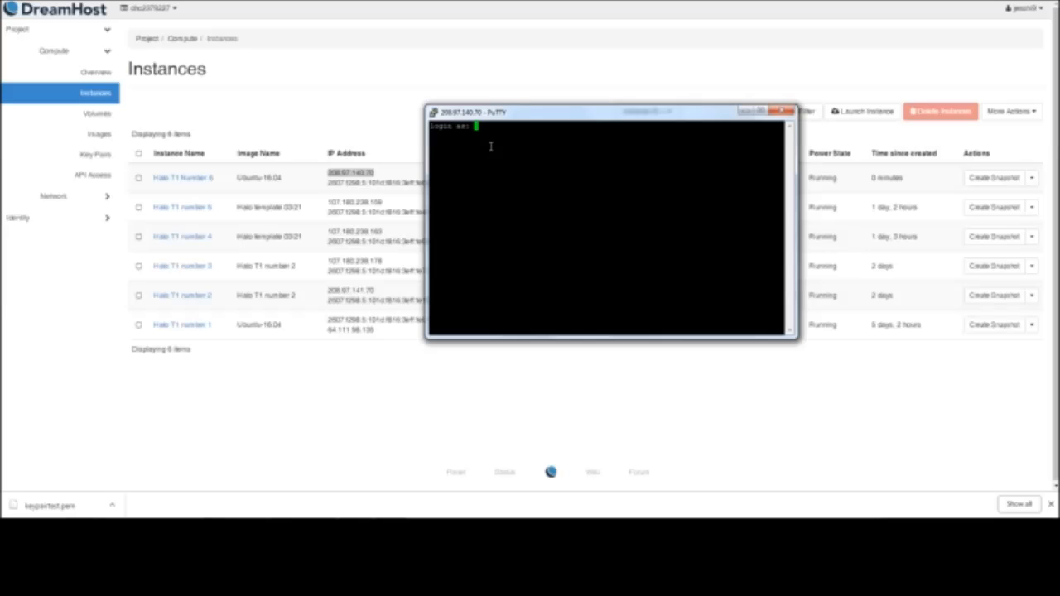
pyautogui.write('ubuntu')
pyautogui.moveTo(654, 118); pyautogui.dragTo(582, 96)
pyautogui.press('Return')
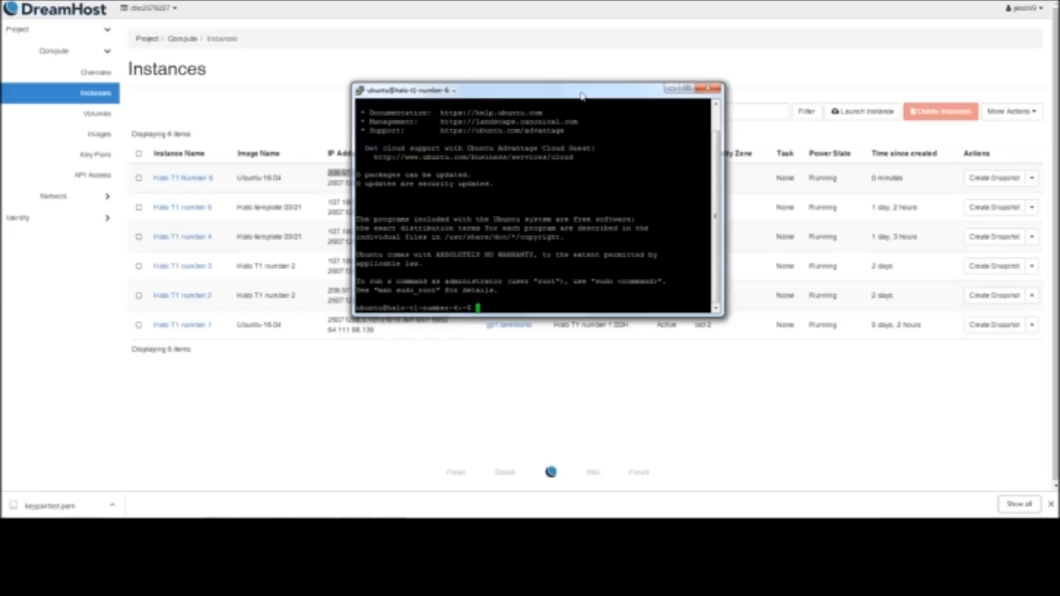
pyautogui.scroll(1, 646, 168)
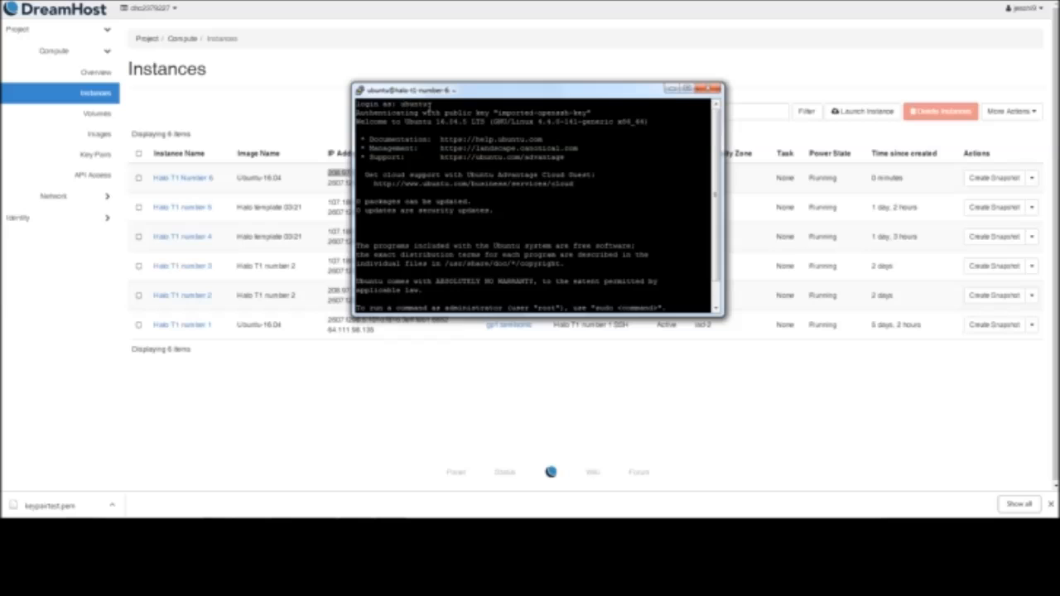
pyautogui.scroll(-1, 662, 225)
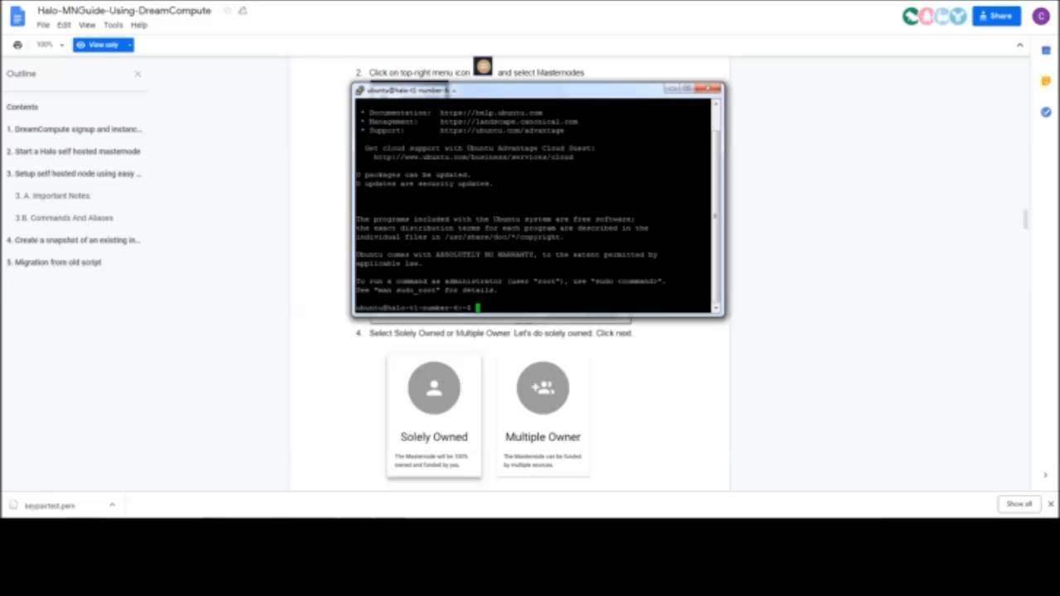
# Switch to the Halo wallet, maximize it, and start provisioning a new solely owned masternode
pyautogui.click(300, 530)
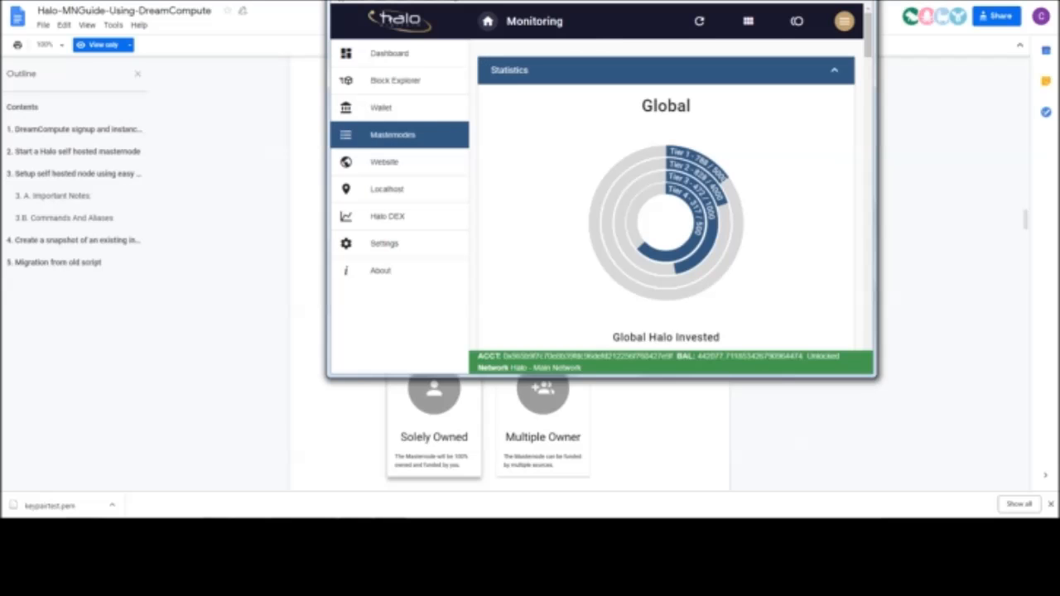
pyautogui.click(831, 1)
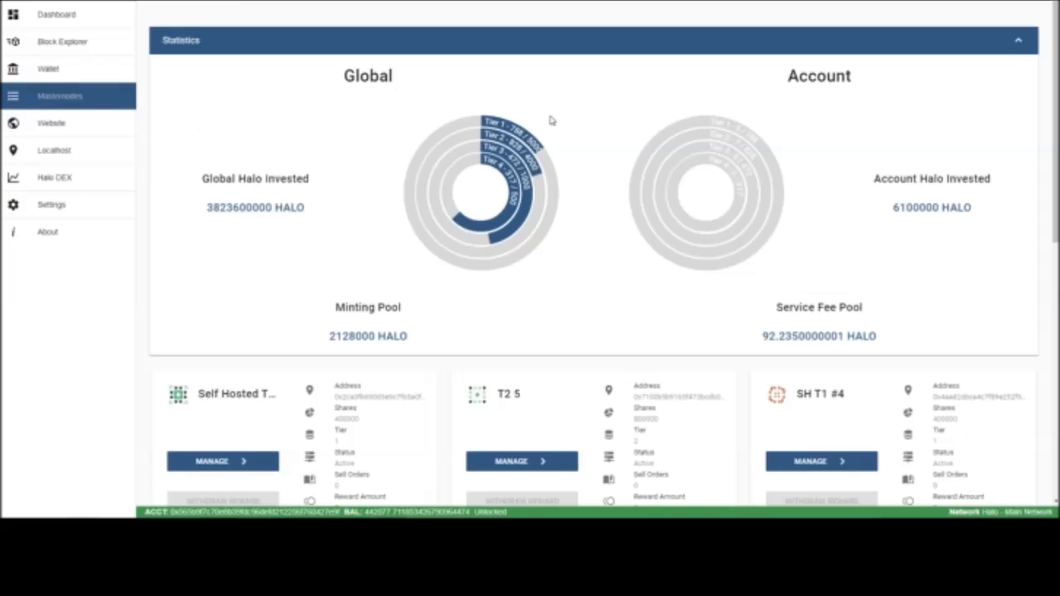
pyautogui.click(1006, 3)
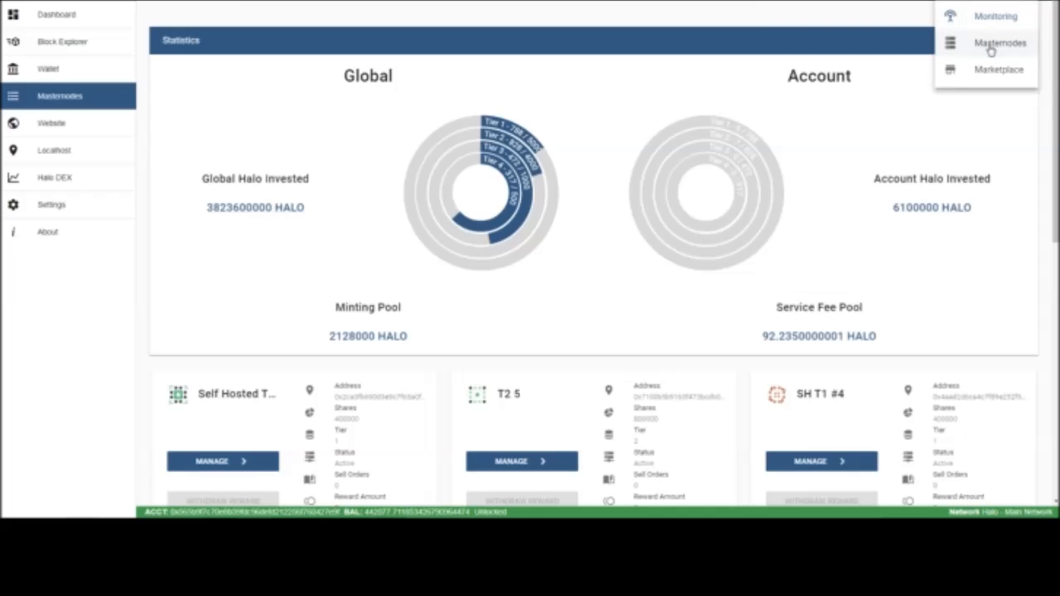
pyautogui.click(990, 46)
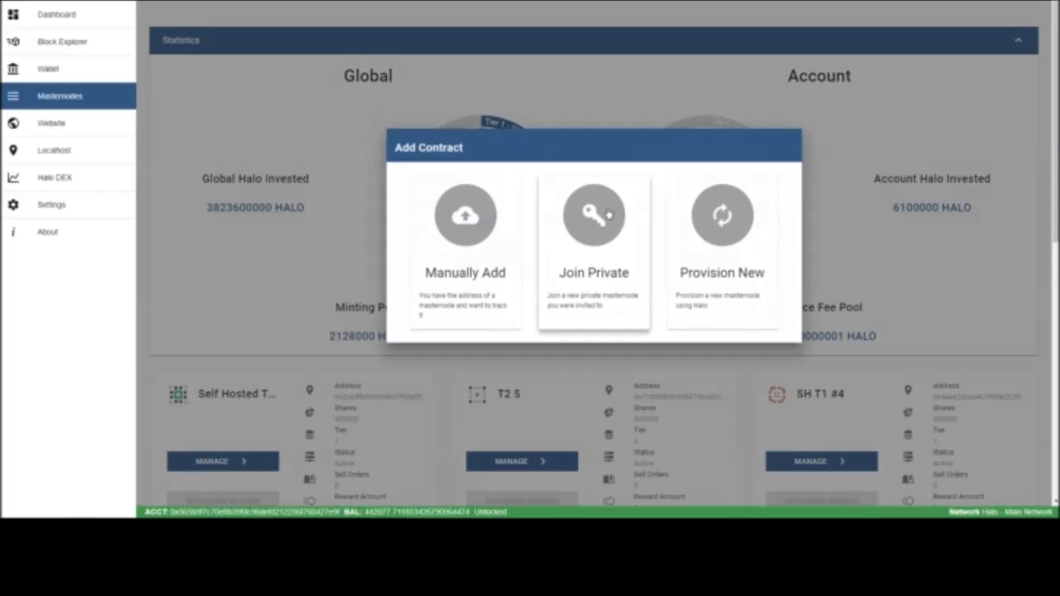
pyautogui.click(753, 271)
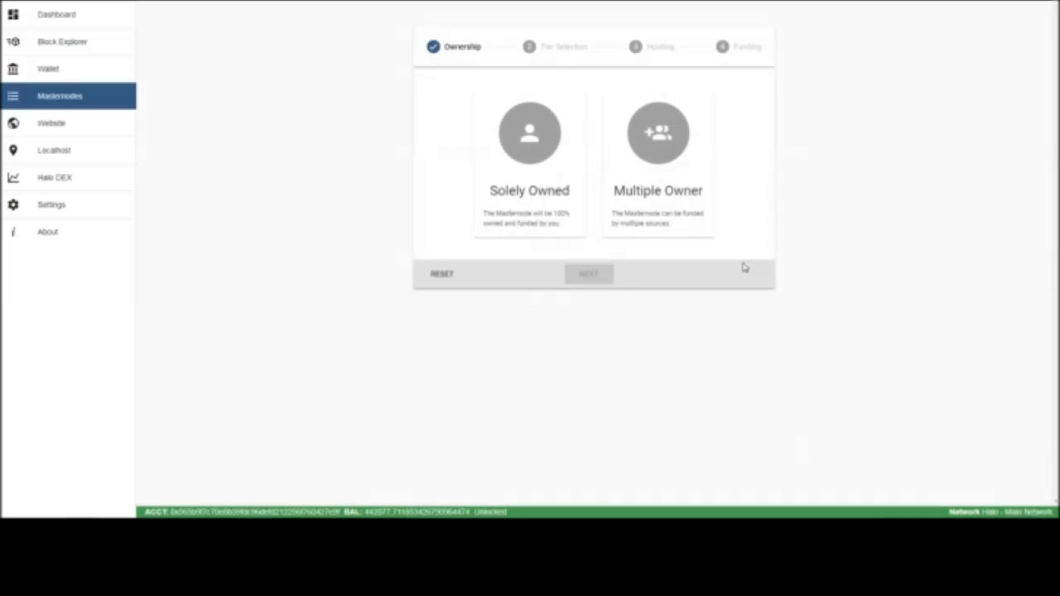
pyautogui.click(551, 220)
pyautogui.click(585, 277)
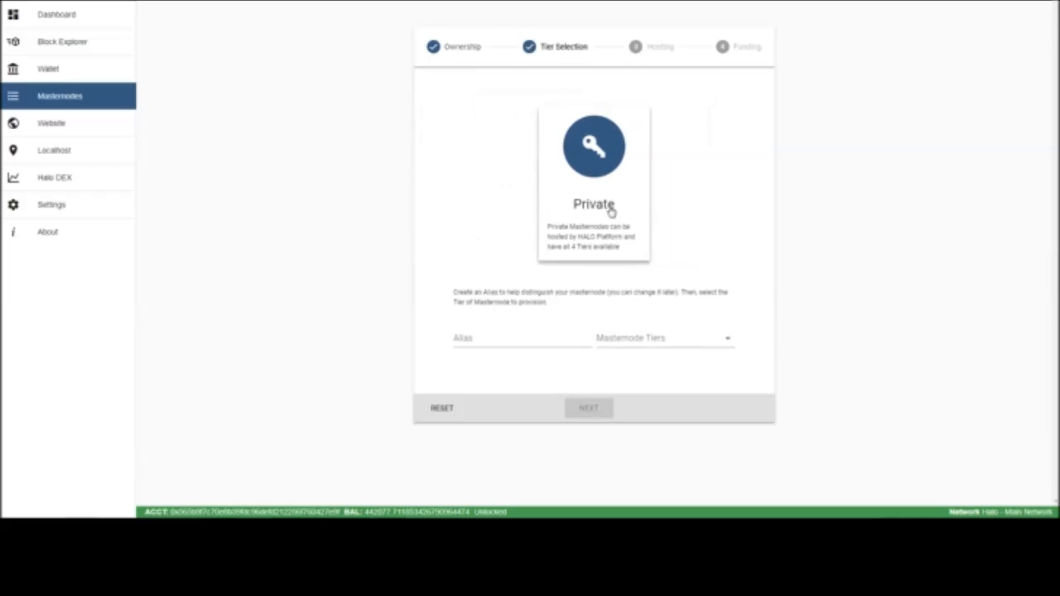
# Give the private masternode the alias SH T1 #6, choose Tier 1 (400000H), and set its hosting to Self Hosted
pyautogui.click(507, 338)
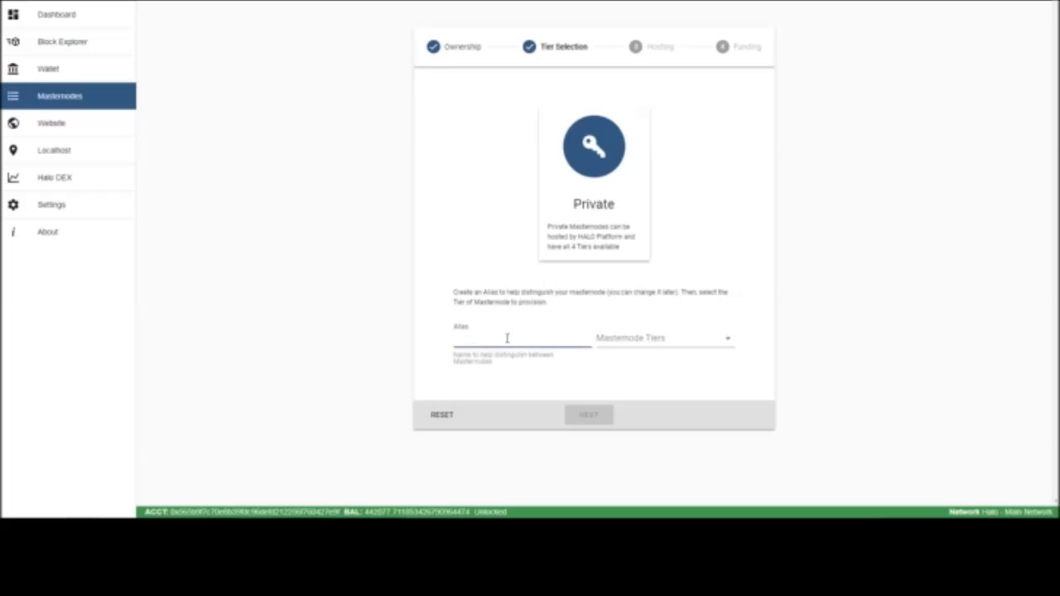
pyautogui.write('SH T1 #6')
pyautogui.click(634, 338)
pyautogui.click(634, 346)
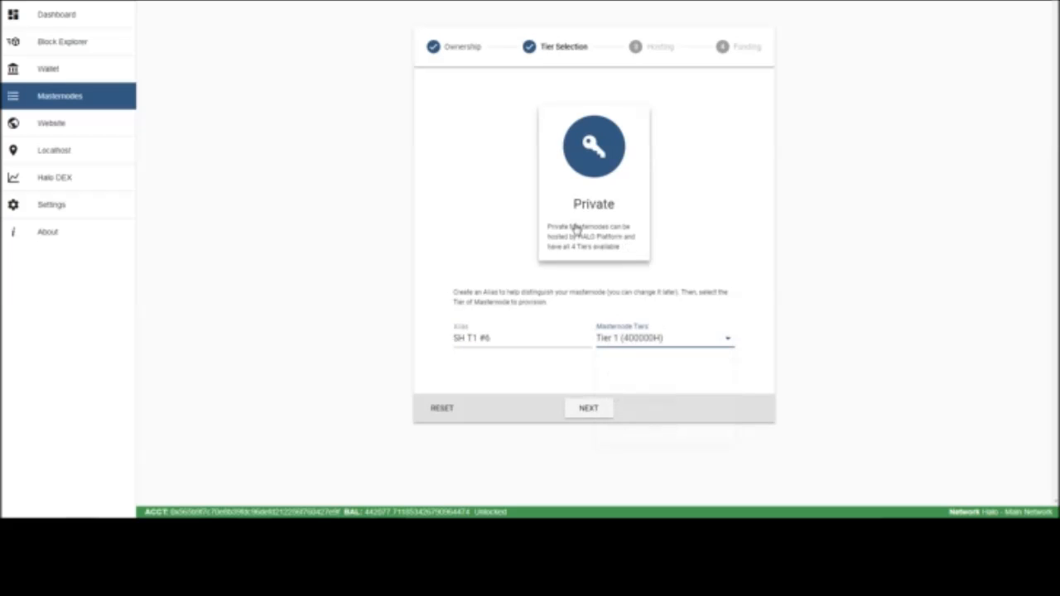
pyautogui.click(579, 409)
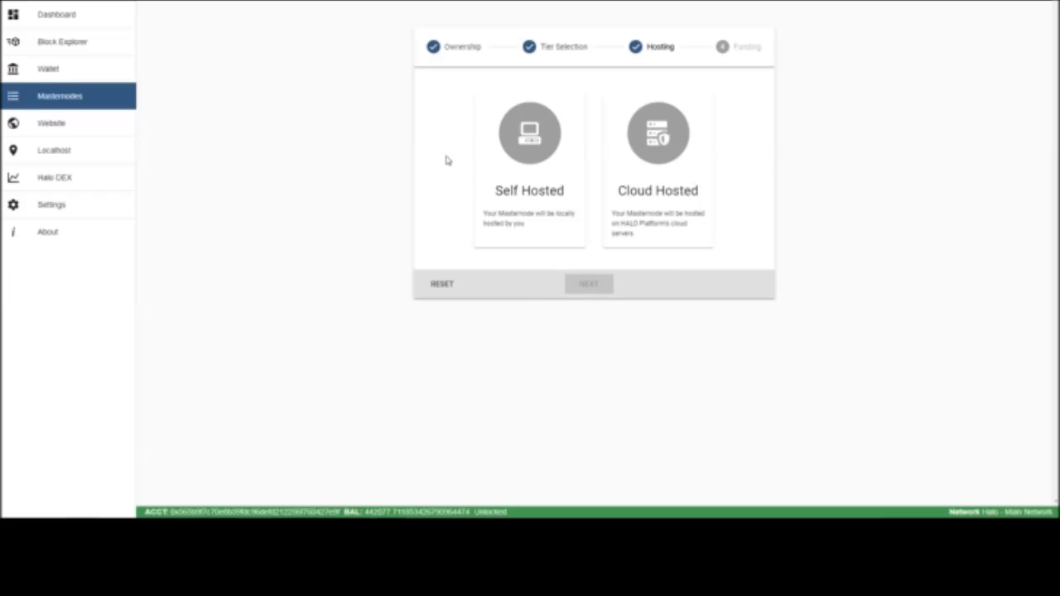
pyautogui.click(552, 182)
pyautogui.click(586, 284)
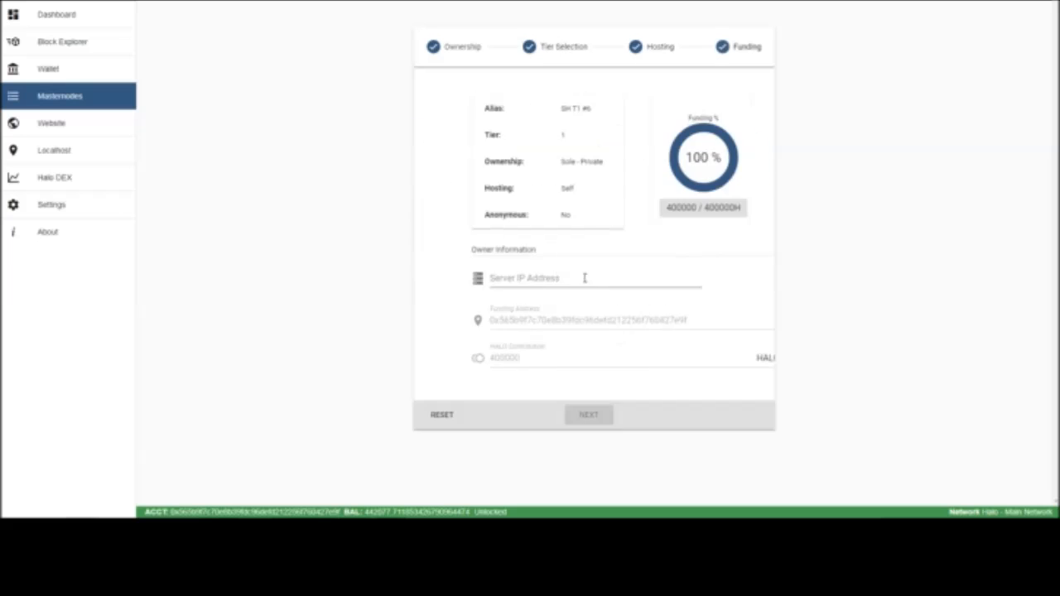
# Copy the IPv4 address of the Halo T1 Number 6 instance from the DreamCompute instance list for the server IP field
pyautogui.click(585, 278)
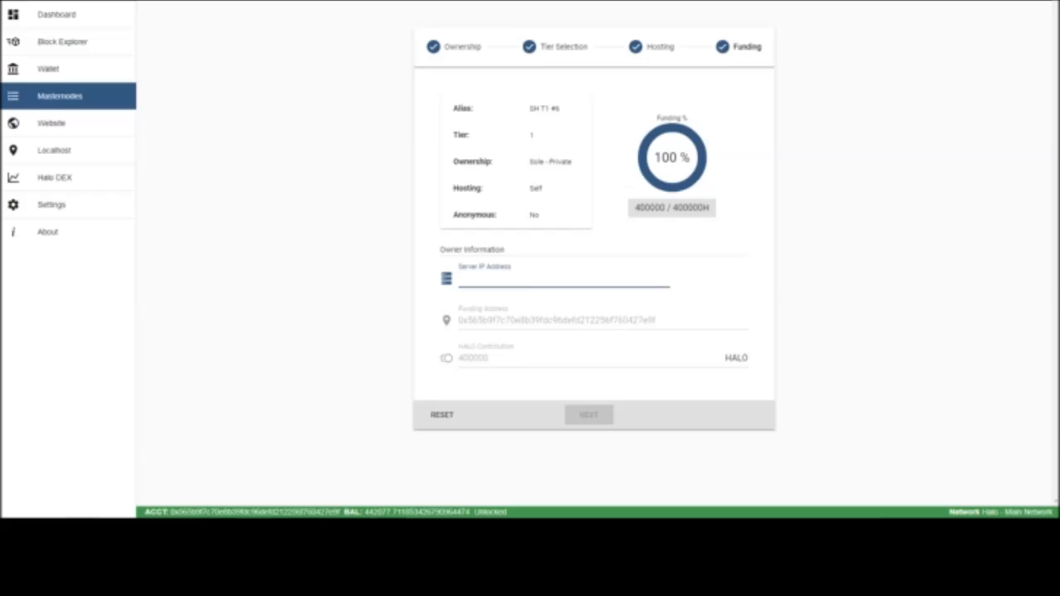
pyautogui.hotkey('alt', 'Tab')
pyautogui.hotkey('alt', 'Tab')
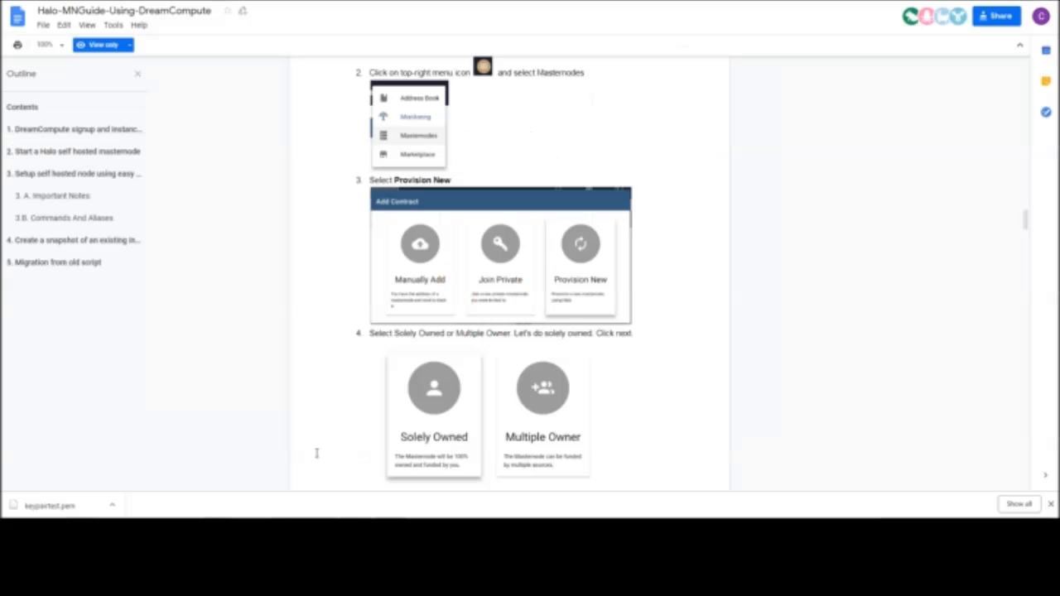
pyautogui.hotkey('alt', 'Tab')
pyautogui.rightClick(342, 170)
pyautogui.click(354, 177)
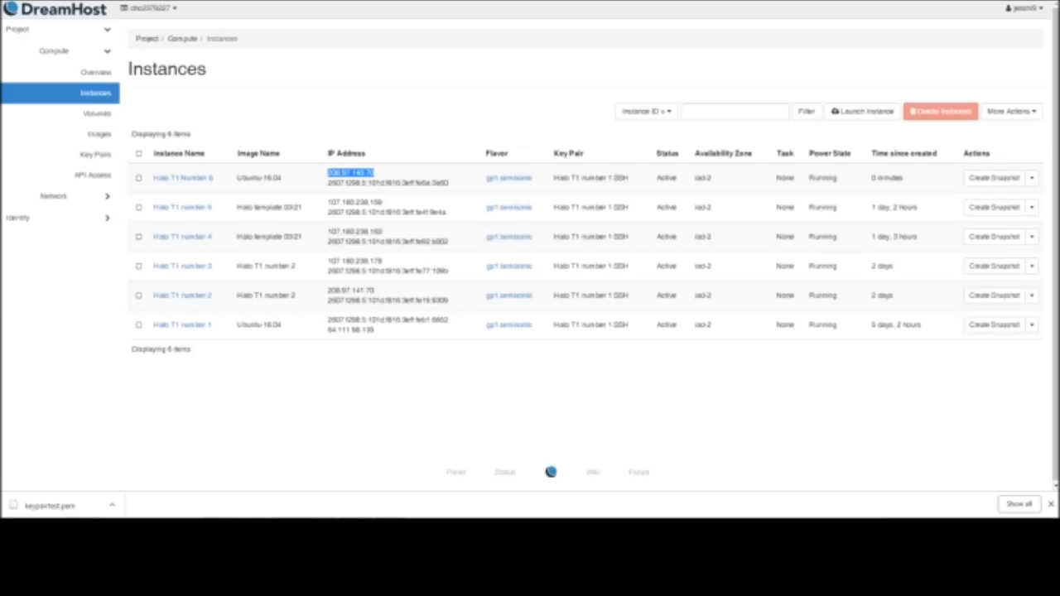
# Open a new Notepad document and record the copied instance address on a line labelled ip
pyautogui.press('super')
pyautogui.write('notepad')
pyautogui.press('Return')
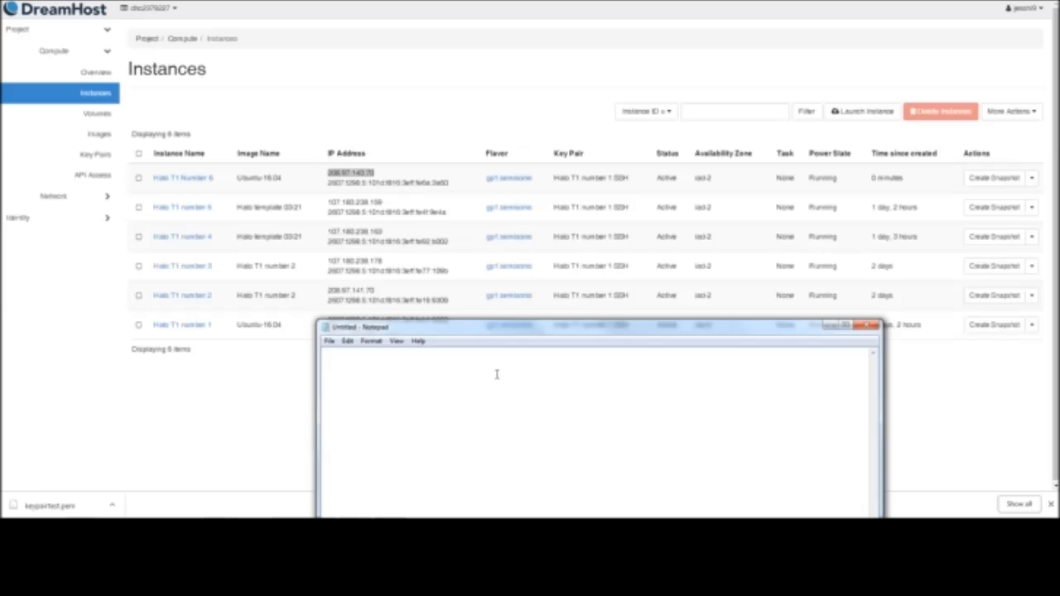
pyautogui.write('Yo')
pyautogui.write('208.97.140.70')
# Back in the Halo wallet, enter the copied address as the server IP address and confirm the 400000 HALO funding
pyautogui.click(306, 534)
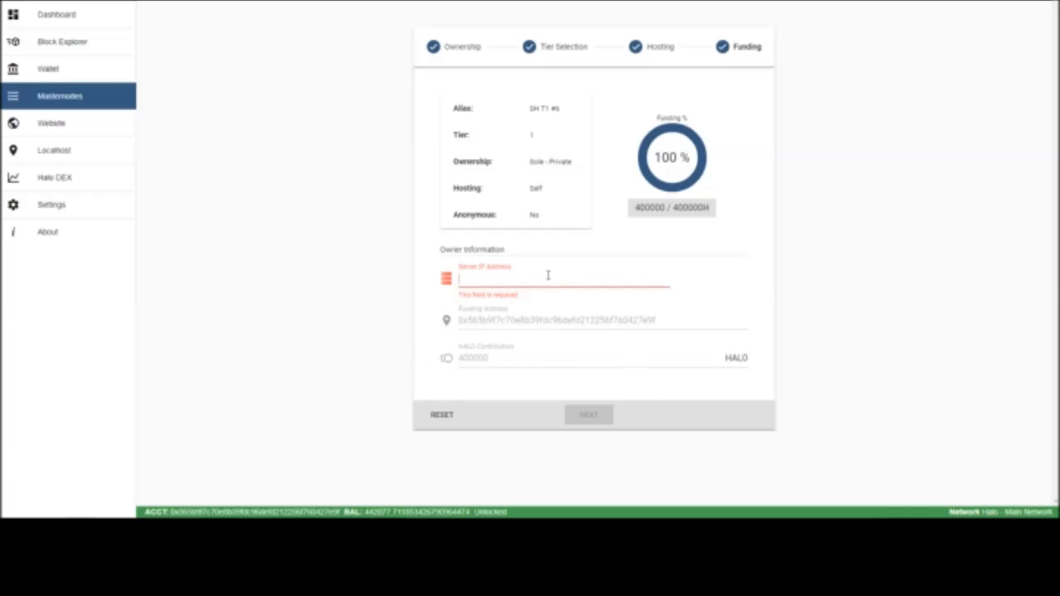
pyautogui.write('208.97.140.70')
pyautogui.click(579, 414)
pyautogui.click(675, 288)
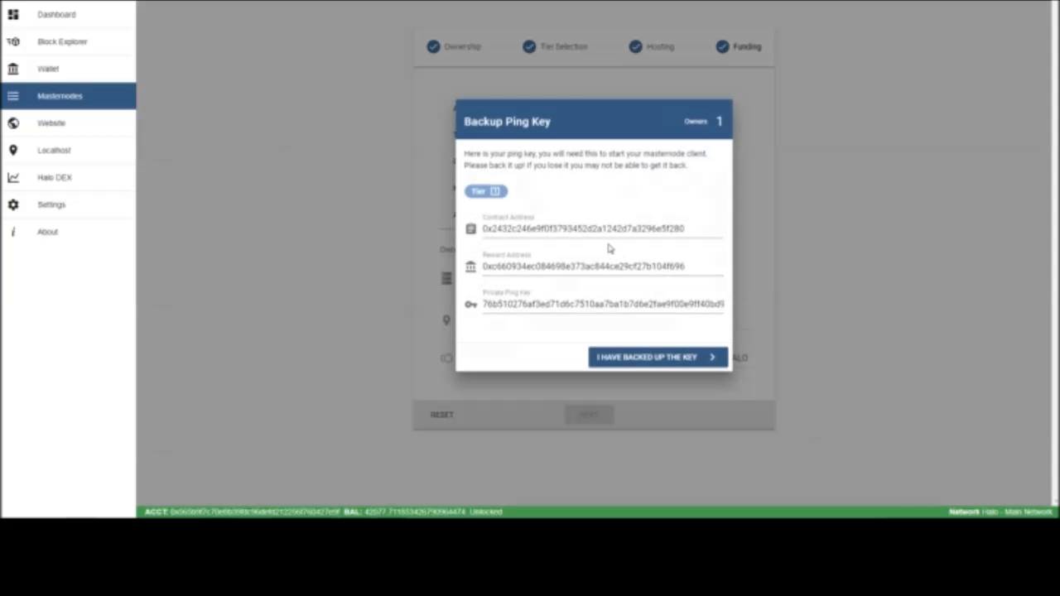
# Copy the new masternode's contract address into the Notepad document on a line labelled contract address
pyautogui.doubleClick(527, 240)
pyautogui.hotkey('ctrl', 'c')
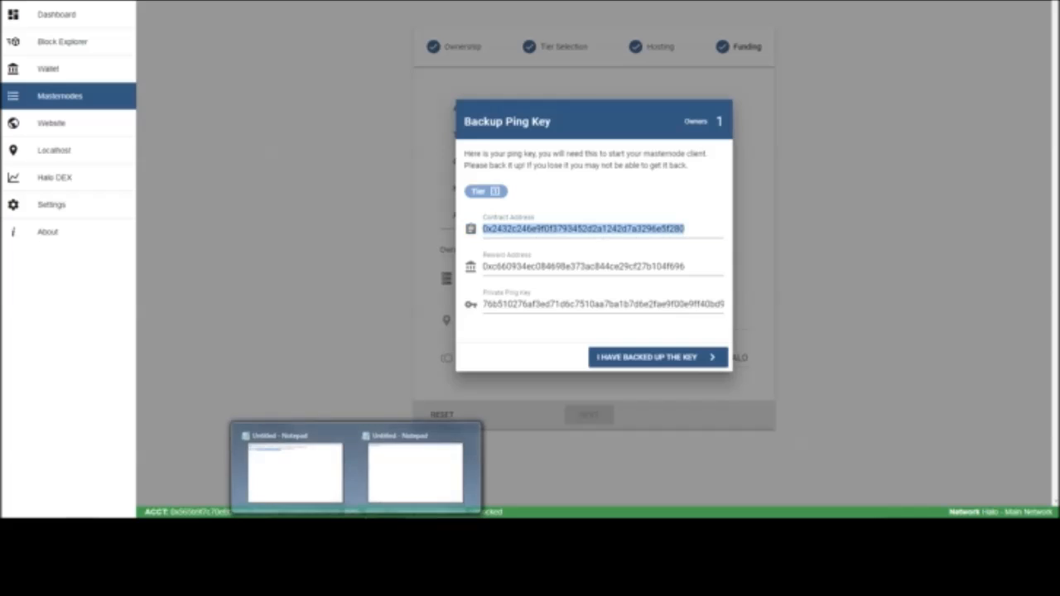
pyautogui.click(406, 478)
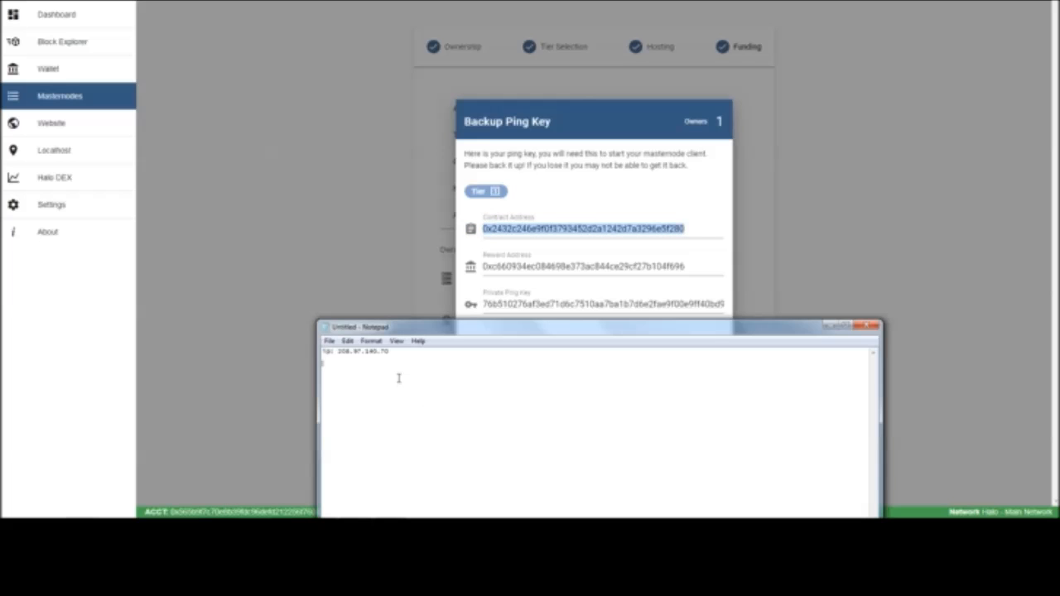
pyautogui.write('contract address:')
pyautogui.hotkey('ctrl', 'v')
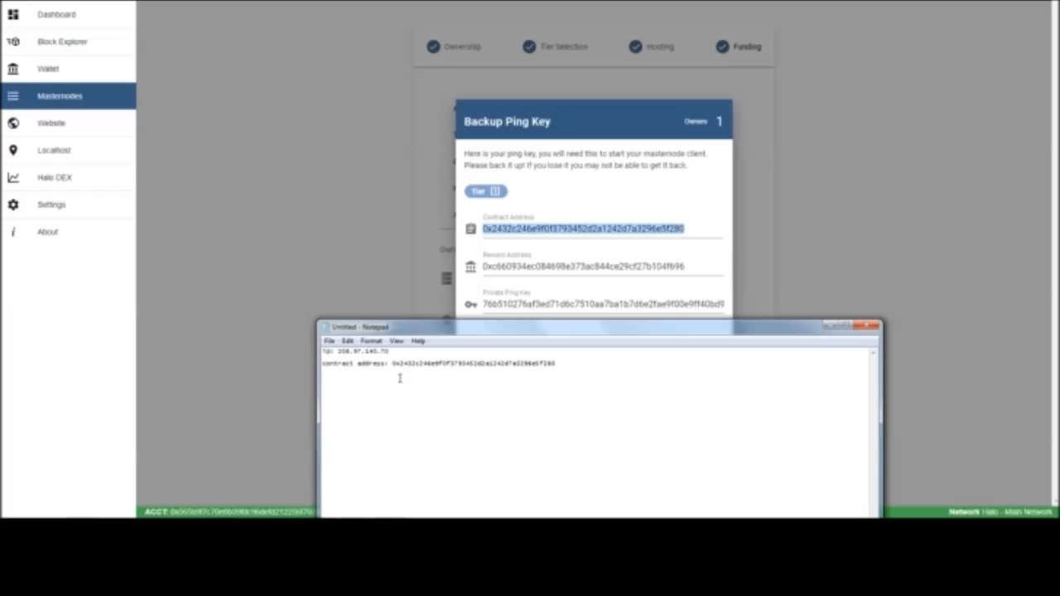
# Copy the masternode's reward address into the Notepad document on a new line labelled reward address
pyautogui.doubleClick(697, 271)
pyautogui.hotkey('ctrl', 'c')
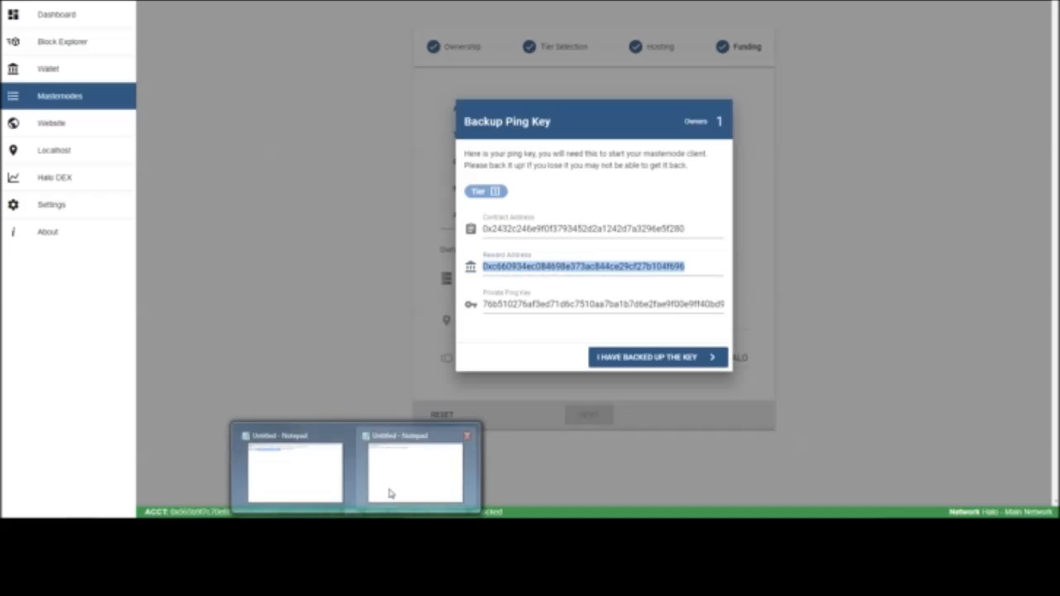
pyautogui.click(390, 490)
pyautogui.press('Return')
pyautogui.write('rewar')
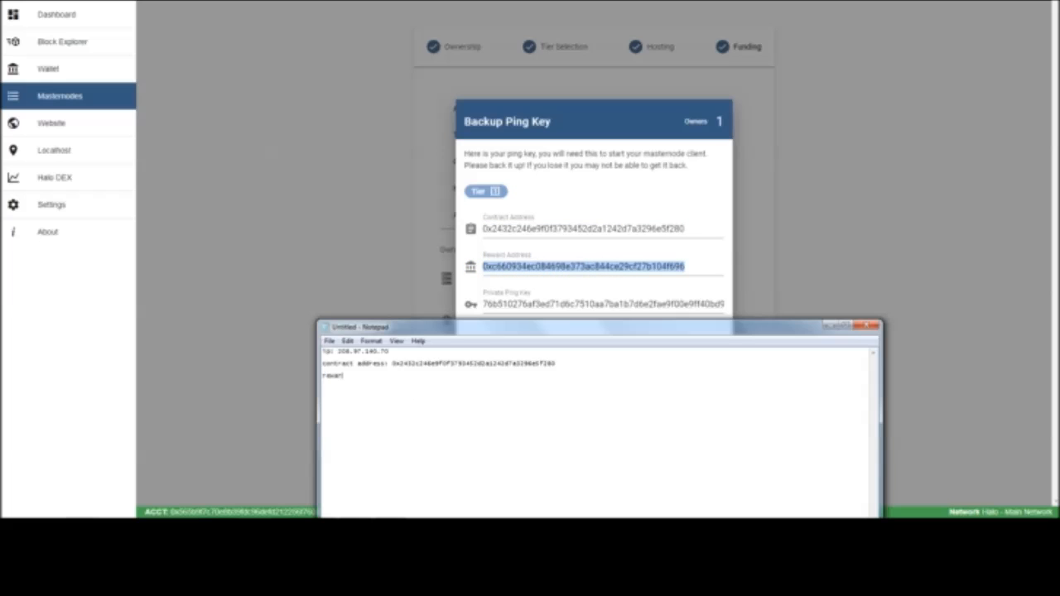
pyautogui.write('d address:')
pyautogui.hotkey('ctrl', 'v')
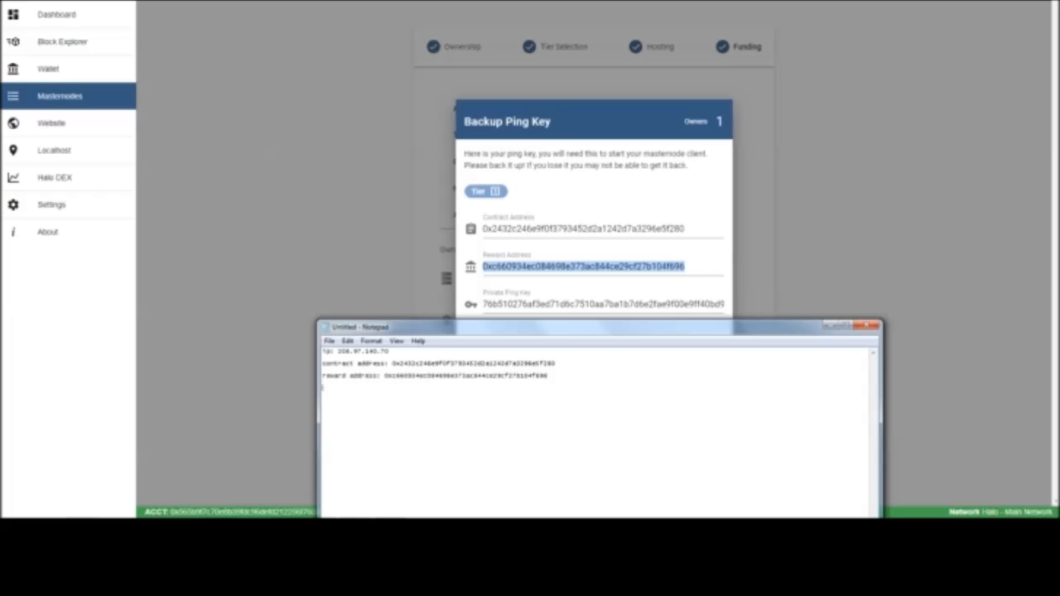
# Add a private ping key line to the Notepad document and paste the masternode's private ping key into it
pyautogui.press('Return')
pyautogui.write('private ping k')
pyautogui.click(581, 298)
pyautogui.doubleClick(580, 300)
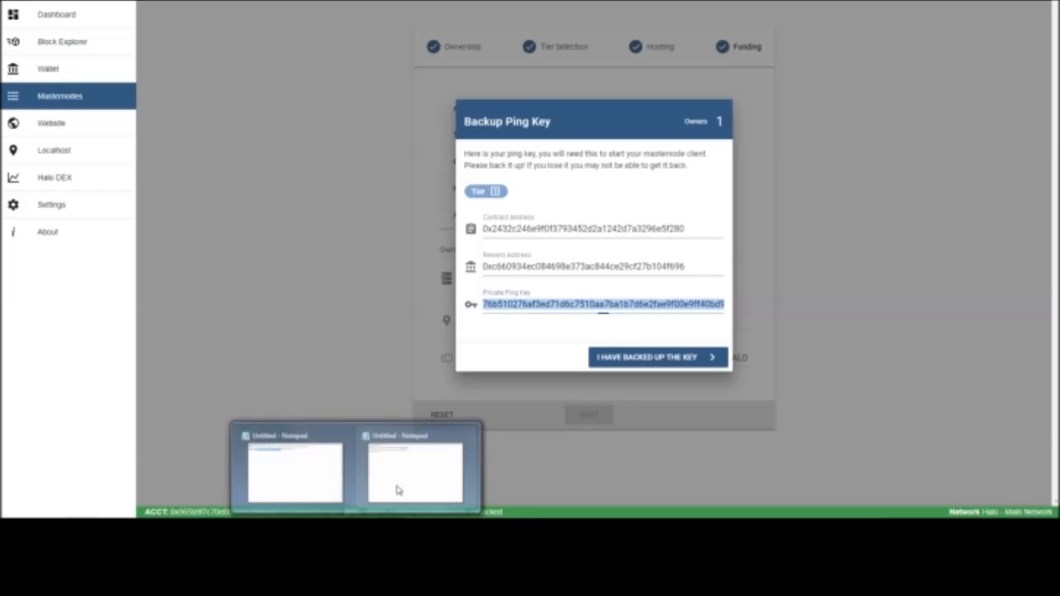
pyautogui.click(398, 490)
pyautogui.hotkey('ctrl', 'v')
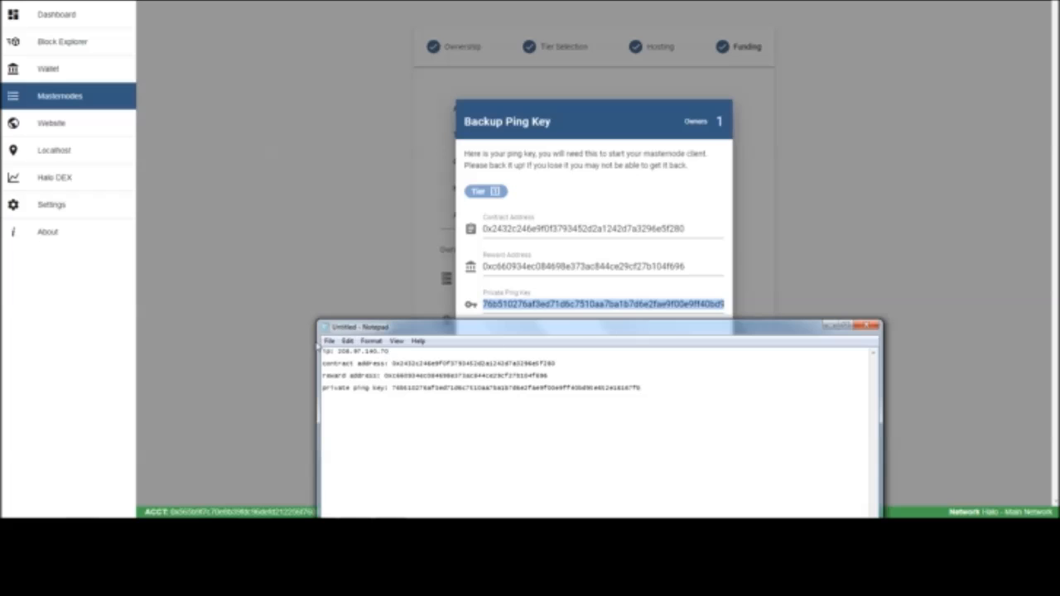
# Save the Notepad document as self hosted t1 number six.txt in the Self hosted Halo folder
pyautogui.click(329, 341)
pyautogui.click(346, 390)
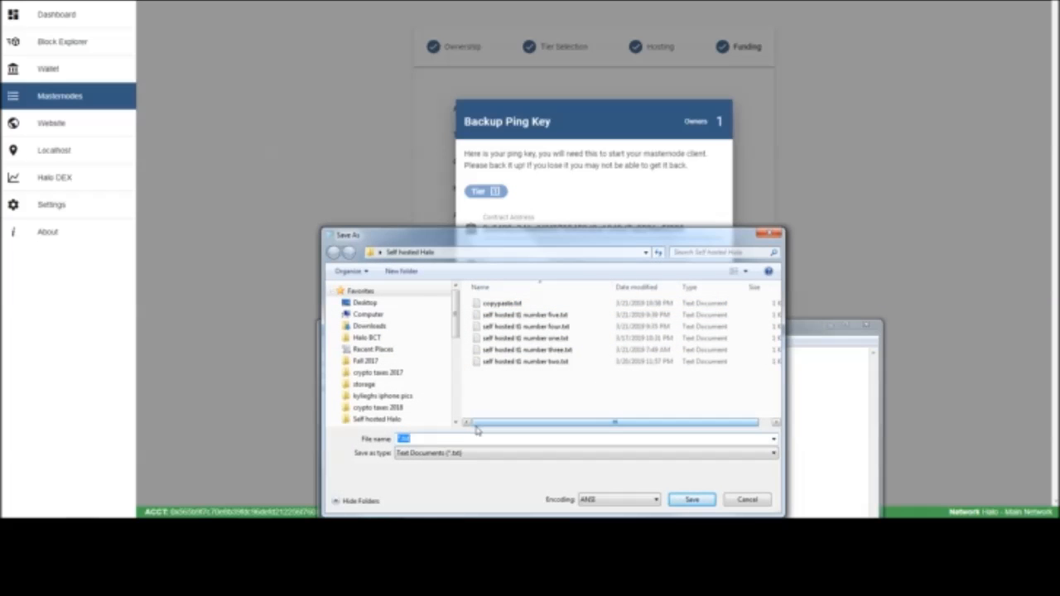
pyautogui.click(521, 316)
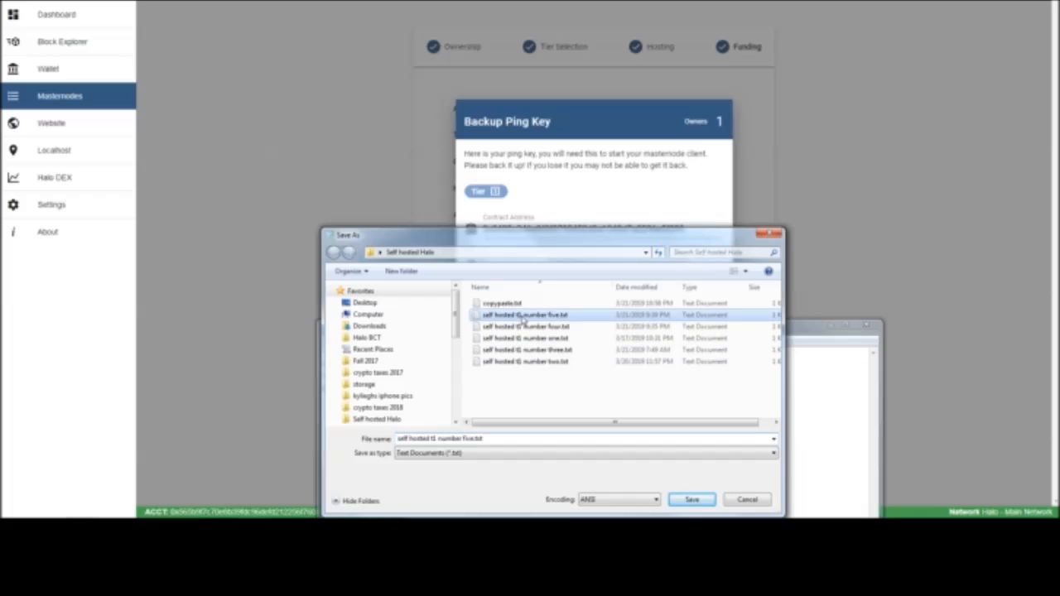
pyautogui.click(465, 438)
pyautogui.click(464, 438)
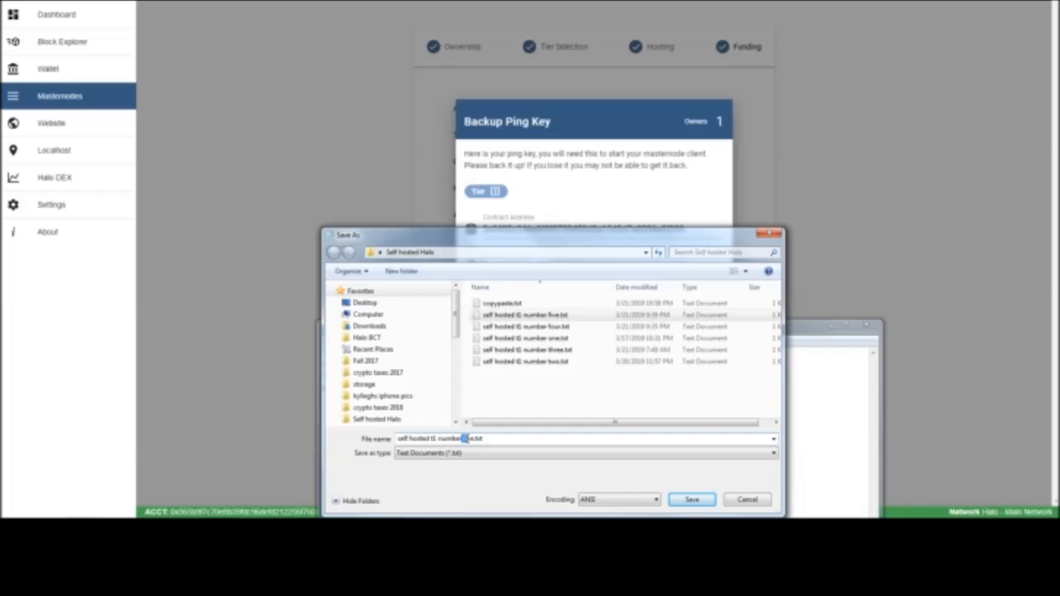
pyautogui.write('six')
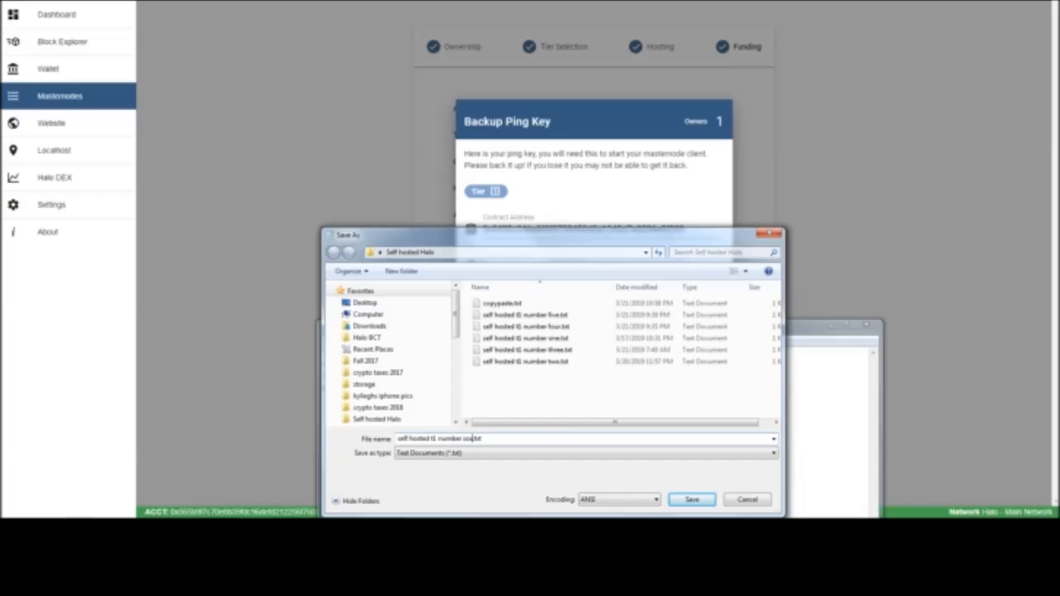
pyautogui.click(686, 496)
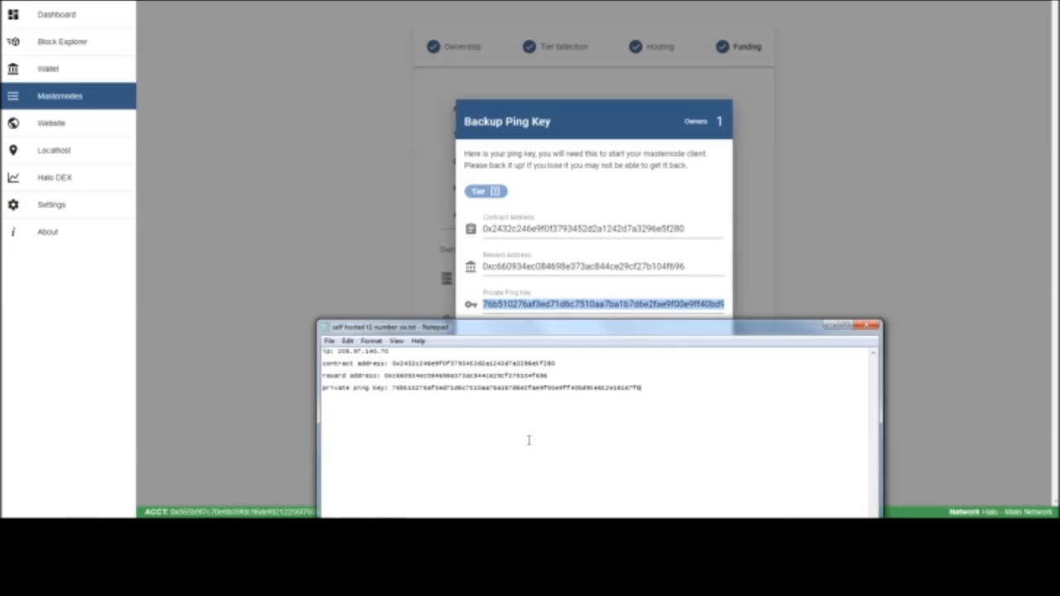
# In the Halo wallet, declare the ping key backed up and approve its encryption and the smart contract actions
pyautogui.click(621, 156)
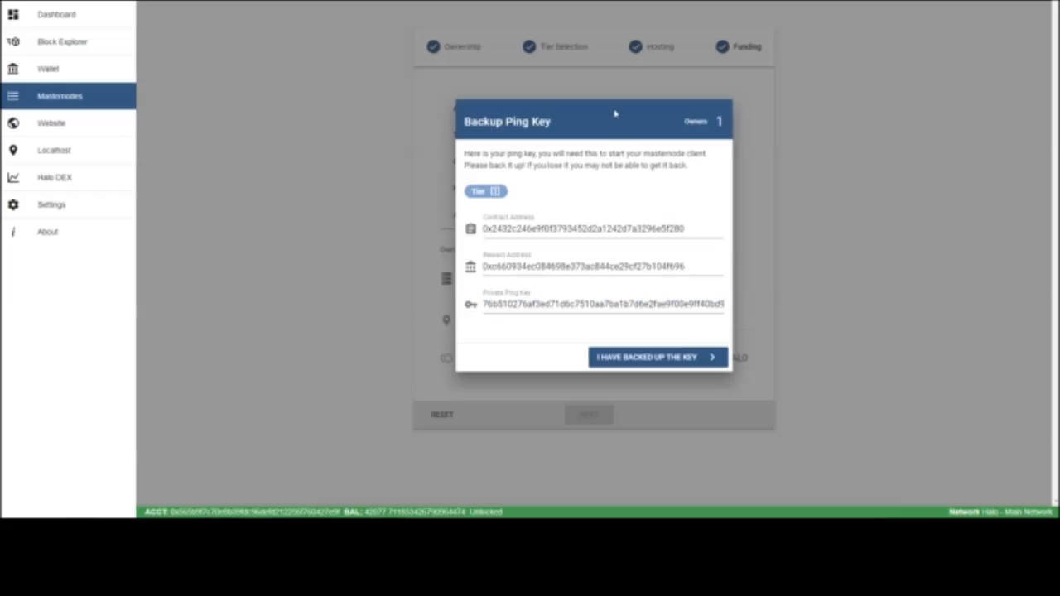
pyautogui.click(657, 367)
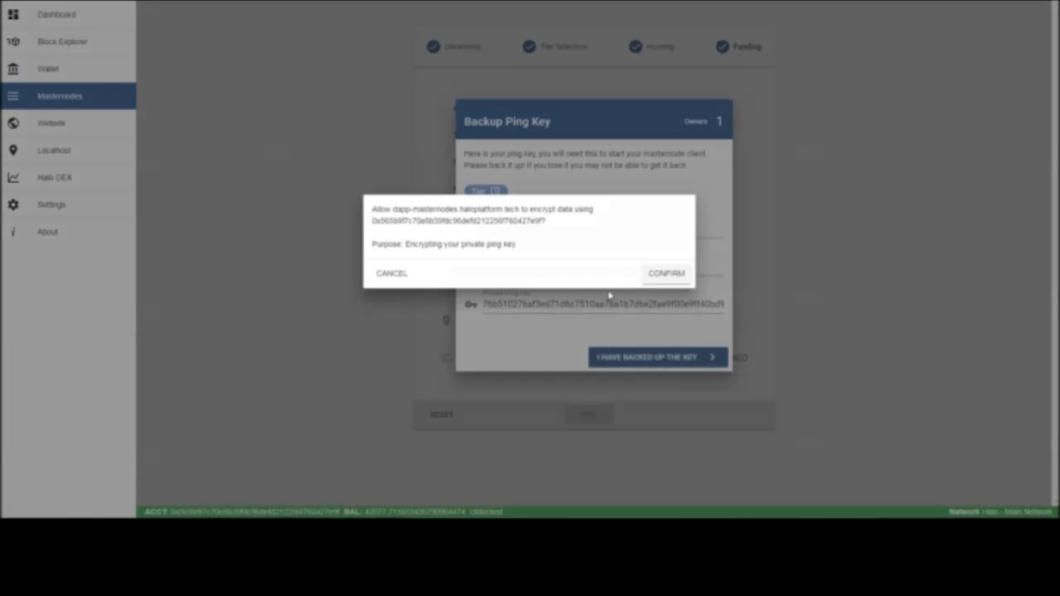
pyautogui.click(665, 273)
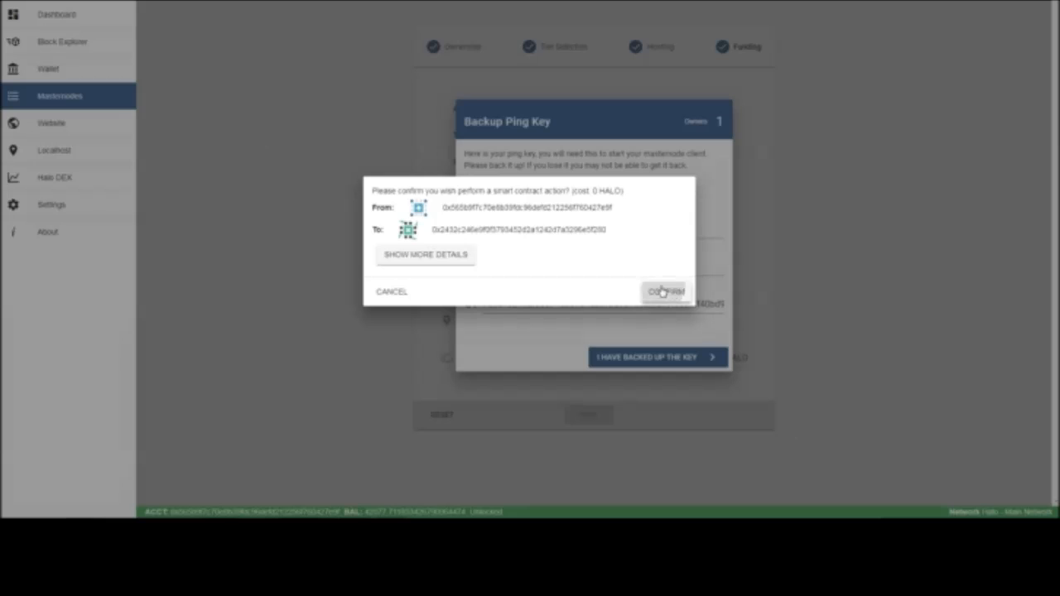
pyautogui.click(663, 290)
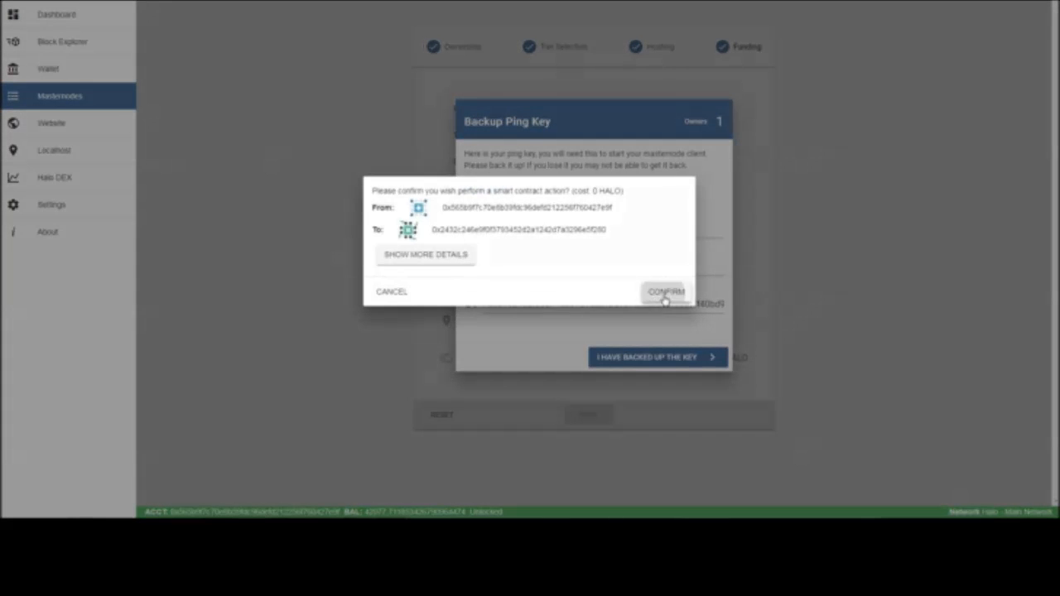
pyautogui.click(665, 291)
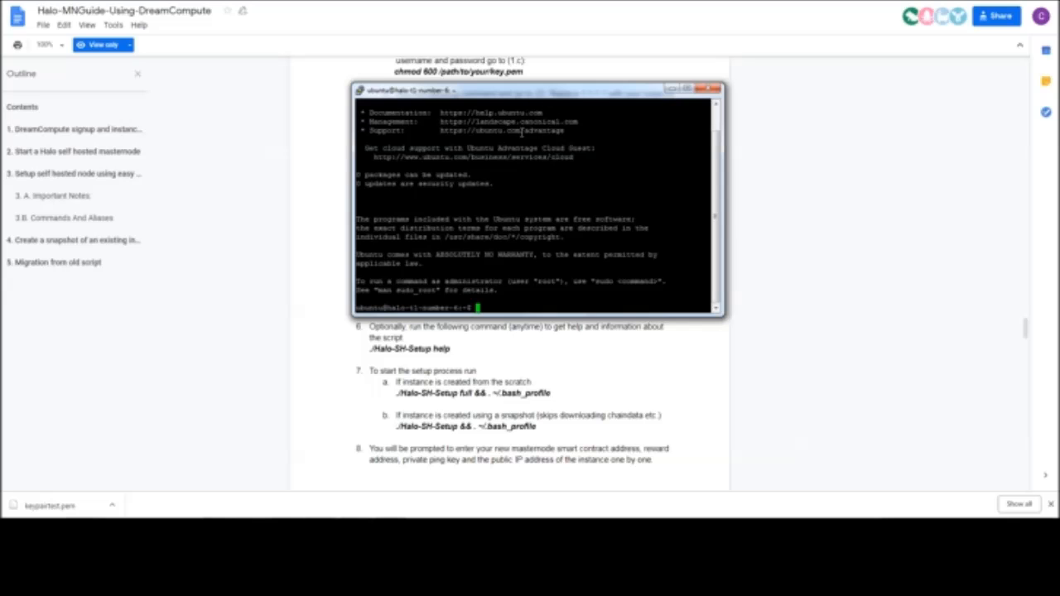
# Copy the setup script download command from step 4 of the DreamCompute guide
pyautogui.moveTo(515, 94); pyautogui.dragTo(769, 145)
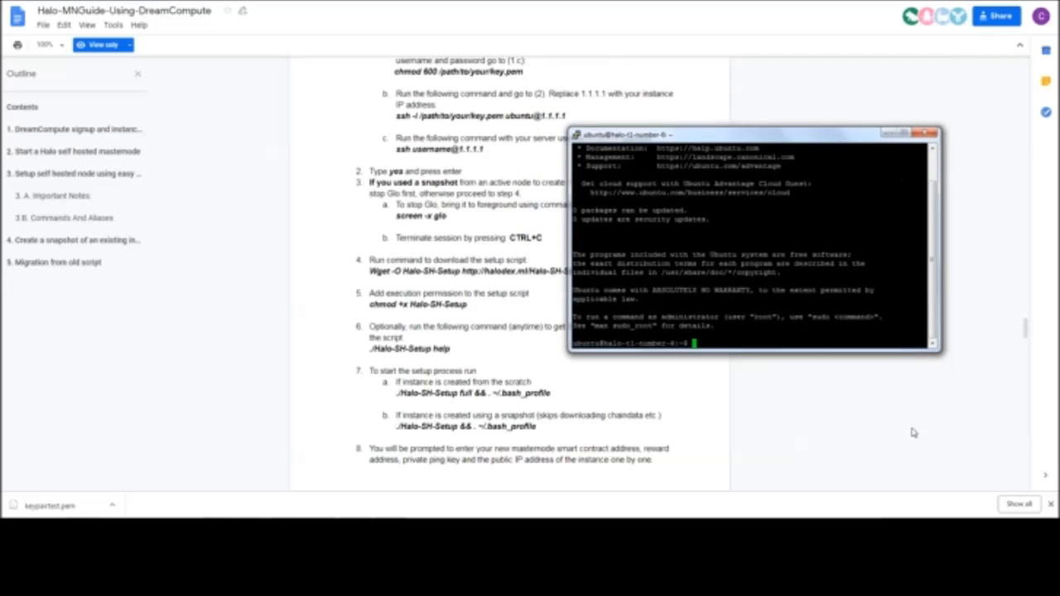
pyautogui.click(372, 270)
pyautogui.scroll(3, 500, 282)
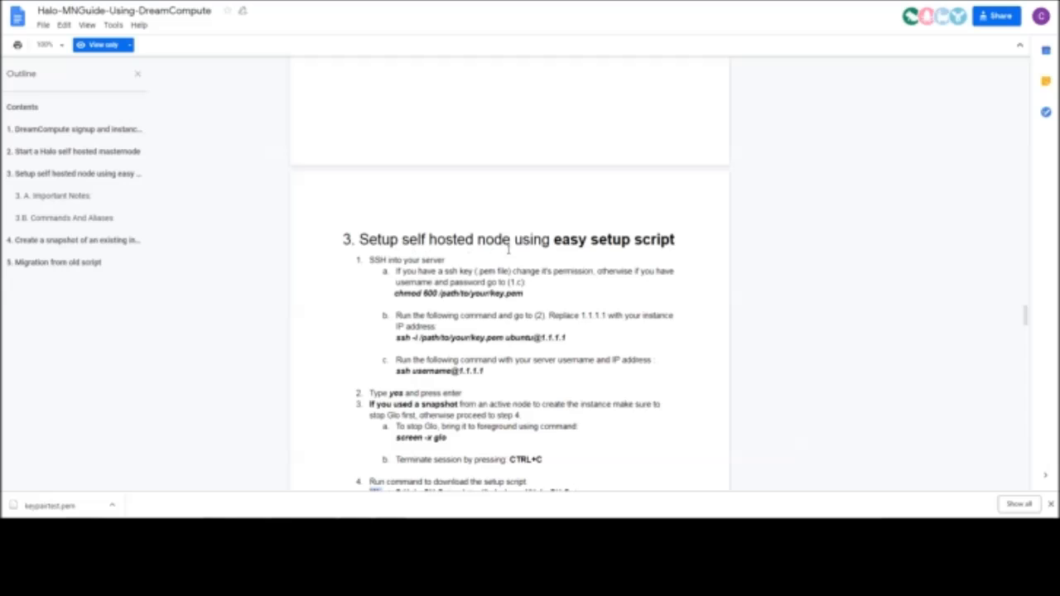
pyautogui.scroll(-3, 560, 263)
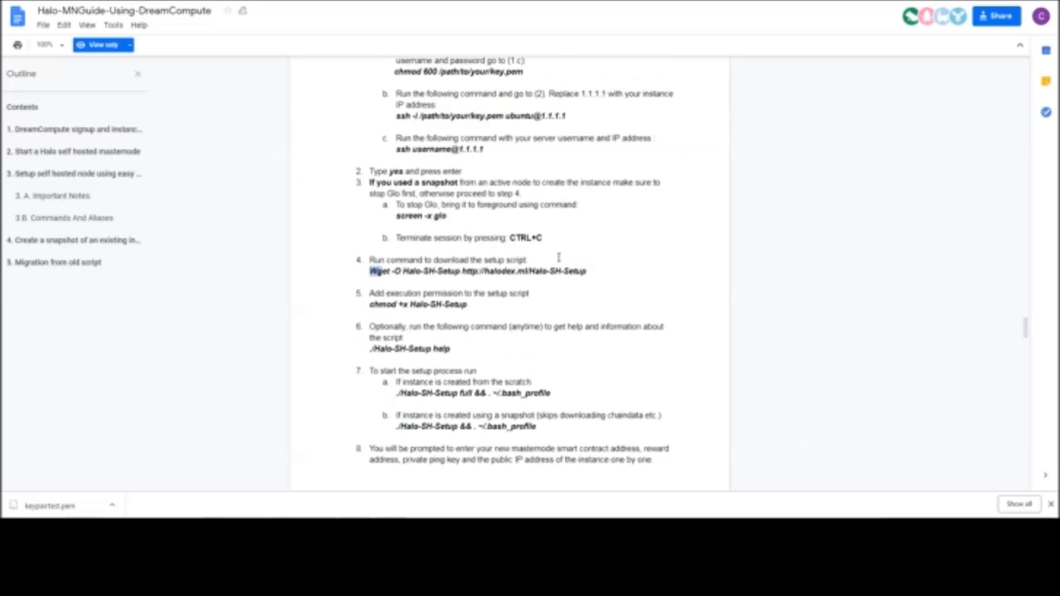
pyautogui.moveTo(369, 271); pyautogui.dragTo(587, 271)
pyautogui.scroll(1, 558, 240)
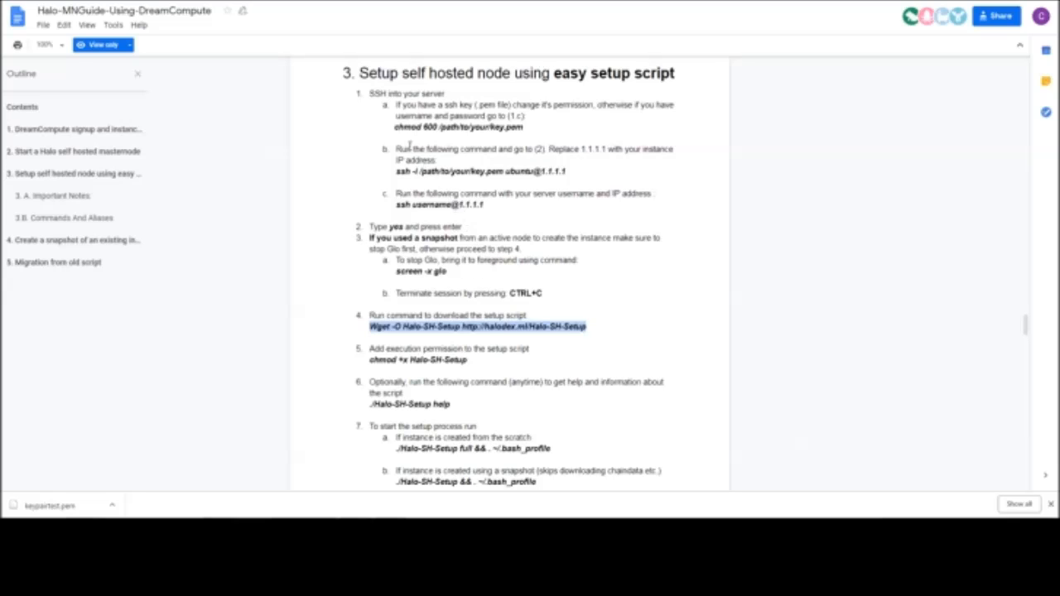
pyautogui.scroll(-1, 476, 213)
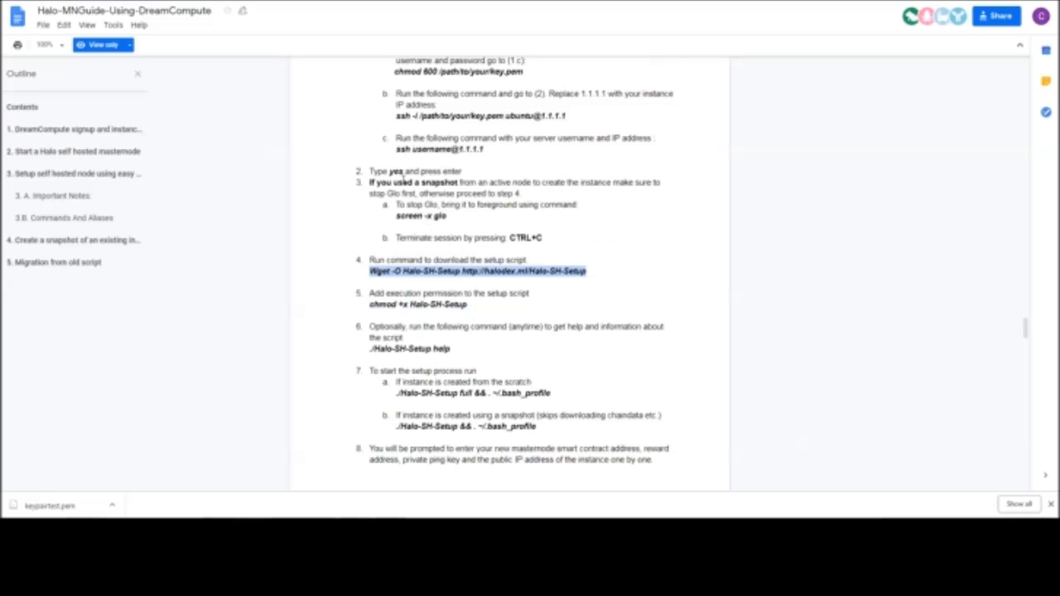
pyautogui.rightClick(425, 278)
pyautogui.click(450, 290)
# Switch to the PuTTY terminal and paste the copied Halo-SH-Setup download command at the prompt
pyautogui.moveTo(321, 530)
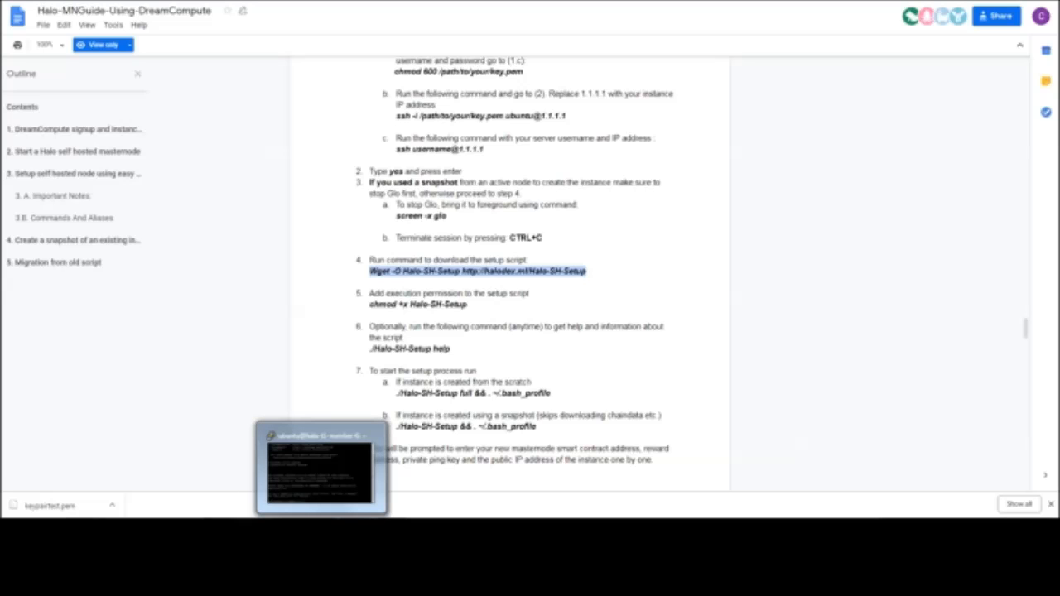
pyautogui.click(377, 447)
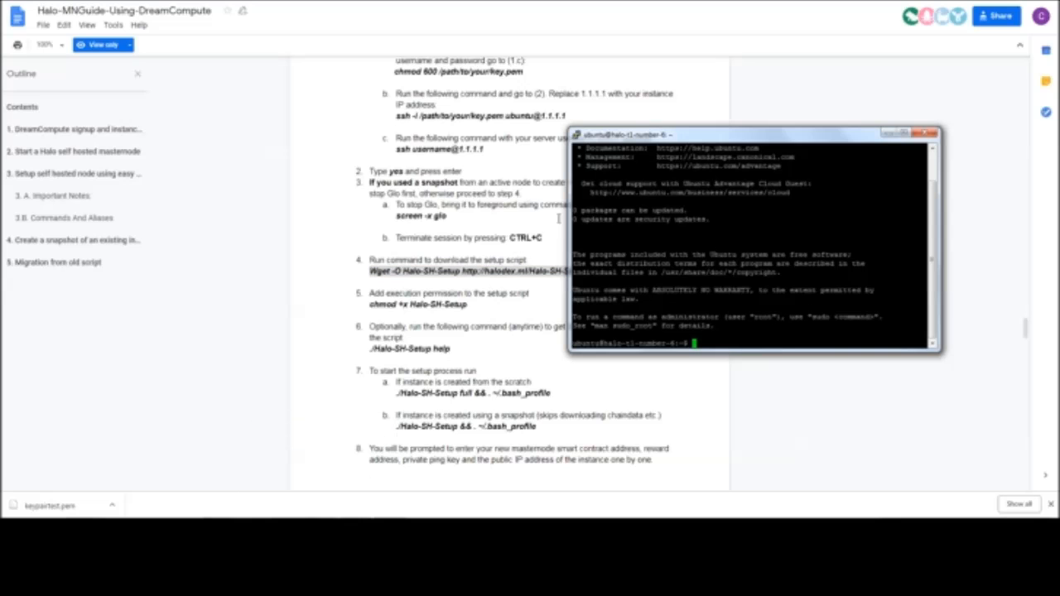
pyautogui.moveTo(666, 138); pyautogui.dragTo(612, 270)
pyautogui.moveTo(687, 266); pyautogui.dragTo(611, 161)
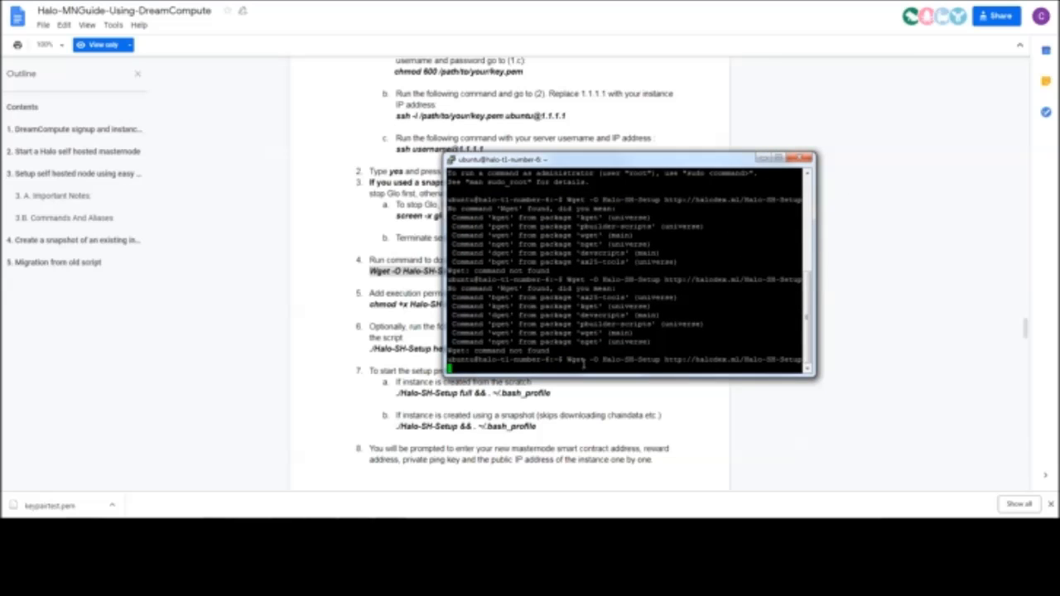
pyautogui.press('Left')
pyautogui.press('Left')
pyautogui.press('Left')
pyautogui.press('Left')
pyautogui.press('Left')
pyautogui.press('Left')
pyautogui.press('Left')
pyautogui.press('Left')
pyautogui.press('Left')
pyautogui.press('Left')
pyautogui.press('Left')
pyautogui.press('Left')
pyautogui.press('Left')
pyautogui.press('Left')
pyautogui.press('Left')
pyautogui.press('Left')
pyautogui.press('Left')
pyautogui.press('Left')
pyautogui.press('Left')
pyautogui.press('Left')
pyautogui.press('Left')
pyautogui.press('Left')
pyautogui.press('Left')
pyautogui.press('Left')
pyautogui.press('Left')
pyautogui.press('Left')
pyautogui.press('Left')
pyautogui.press('Left')
pyautogui.press('Left')
pyautogui.press('Left')
pyautogui.press('Left')
pyautogui.press('Left')
pyautogui.press('Left')
pyautogui.press('Left')
pyautogui.press('Left')
pyautogui.press('Left')
pyautogui.press('Left')
pyautogui.press('Left')
pyautogui.press('BackSpace')
pyautogui.write('w')
pyautogui.press('Return')
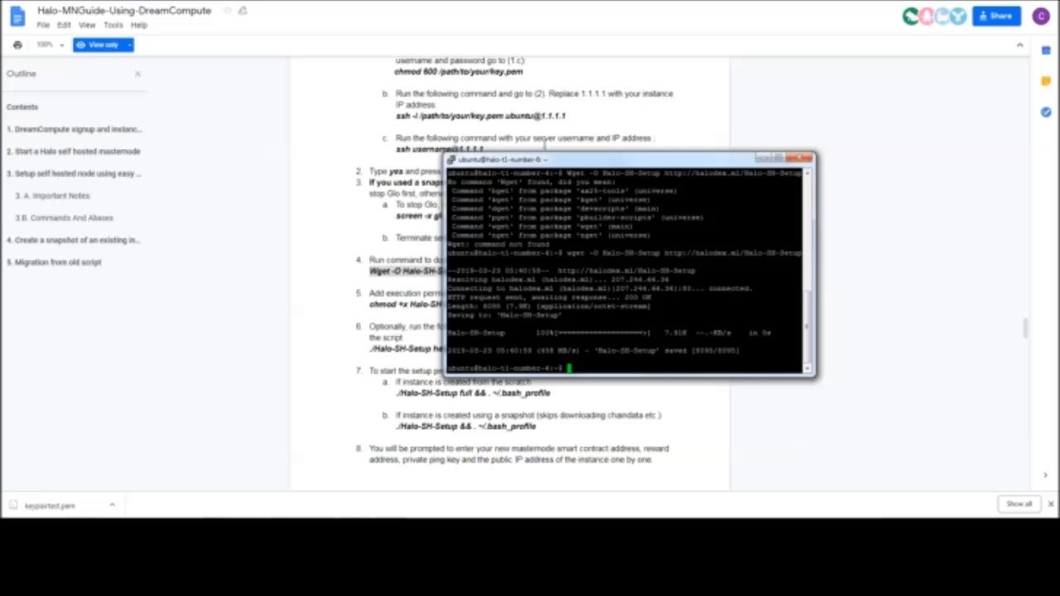
# Copy chmod +x Halo-SH-Setup from the guide and run it in the terminal to make the script executable
pyautogui.moveTo(562, 161); pyautogui.dragTo(741, 146)
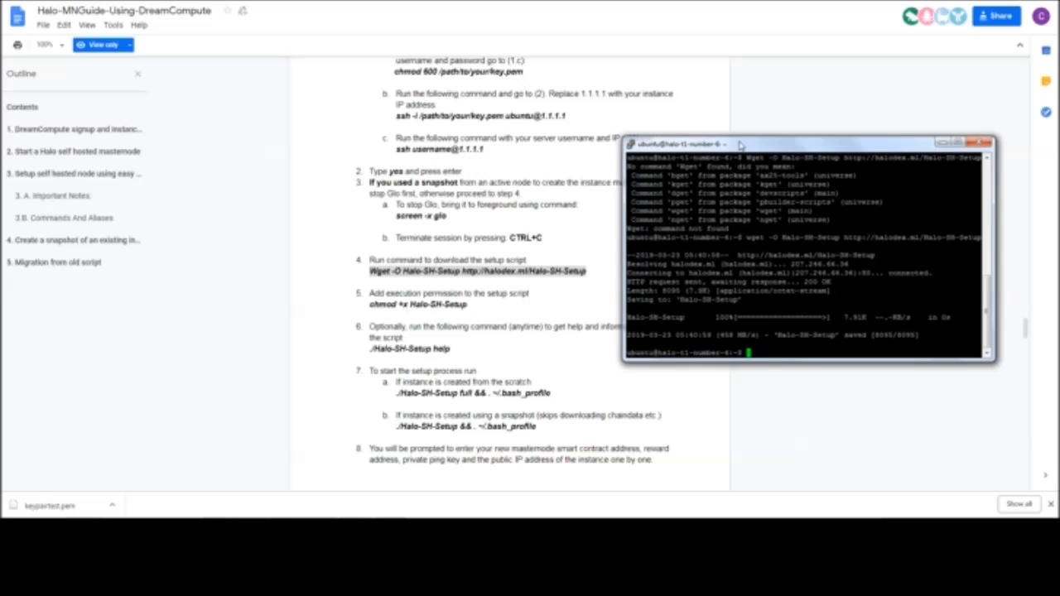
pyautogui.click(468, 304)
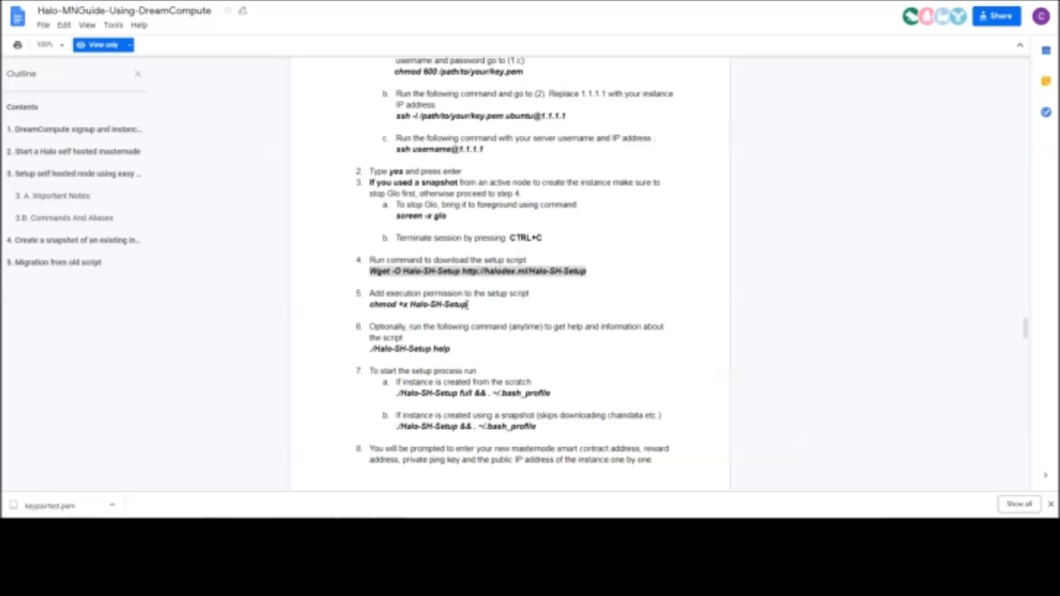
pyautogui.moveTo(469, 304); pyautogui.dragTo(365, 305)
pyautogui.rightClick(409, 307)
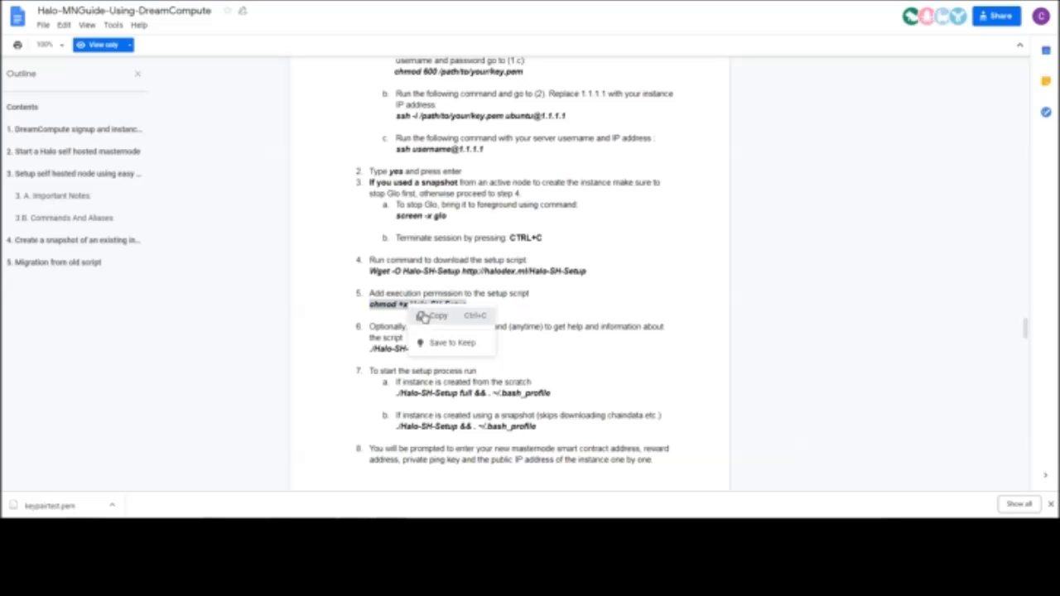
pyautogui.click(436, 316)
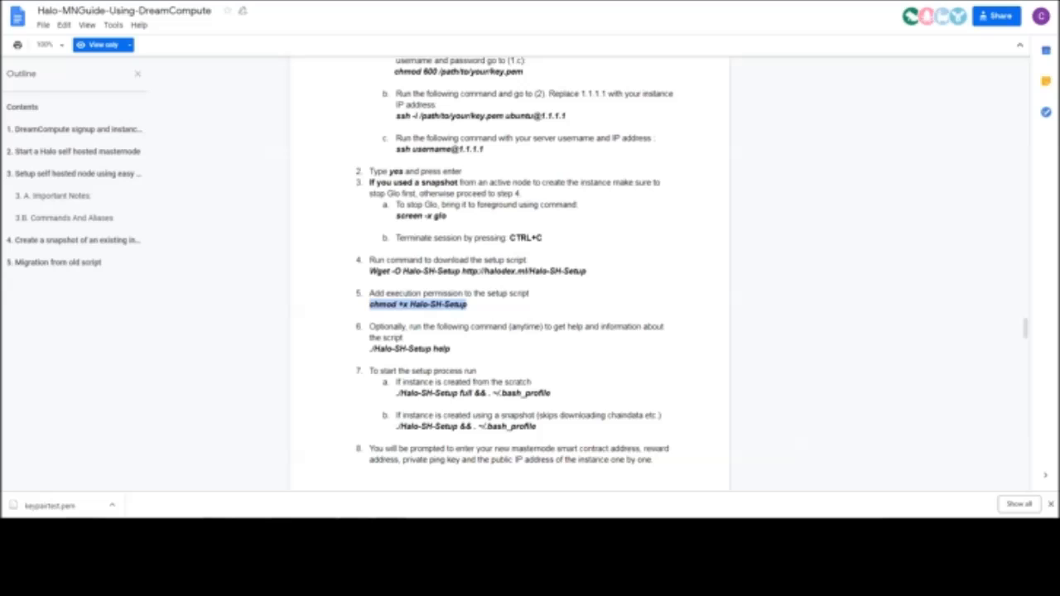
pyautogui.hotkey('alt', 'Tab')
pyautogui.rightClick(777, 351)
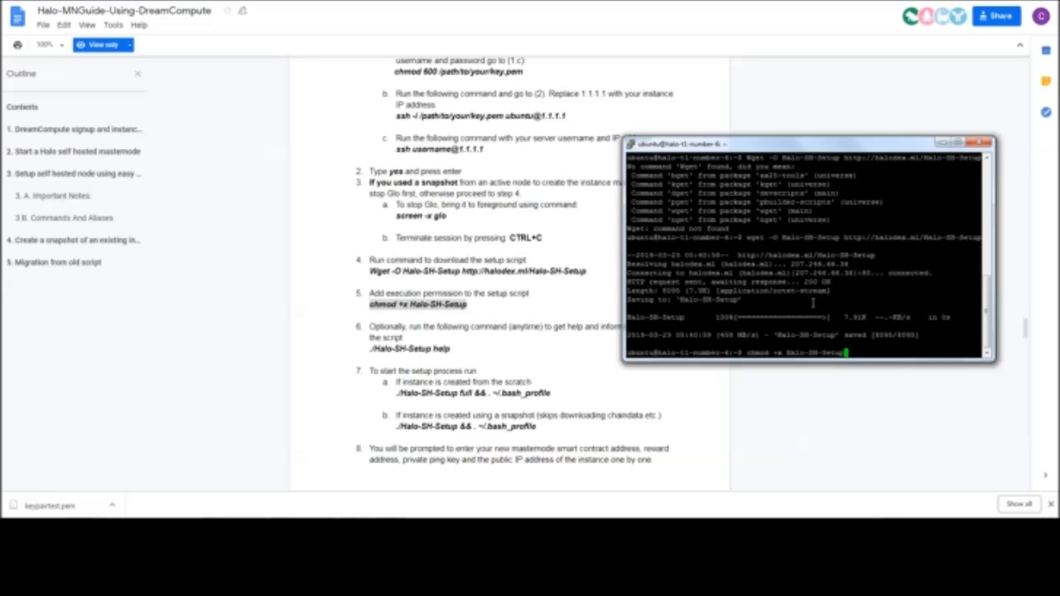
pyautogui.press('Return')
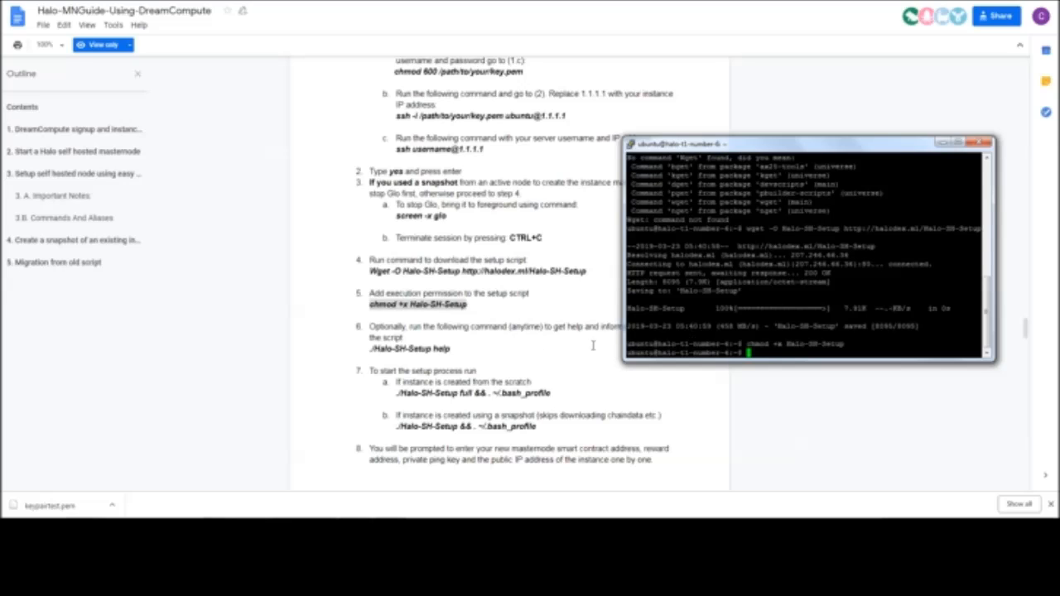
# Copy the from-scratch setup command ./Halo-SH-Setup full && . ~/.bash_profile from the guide and run it in the terminal
pyautogui.click(424, 317)
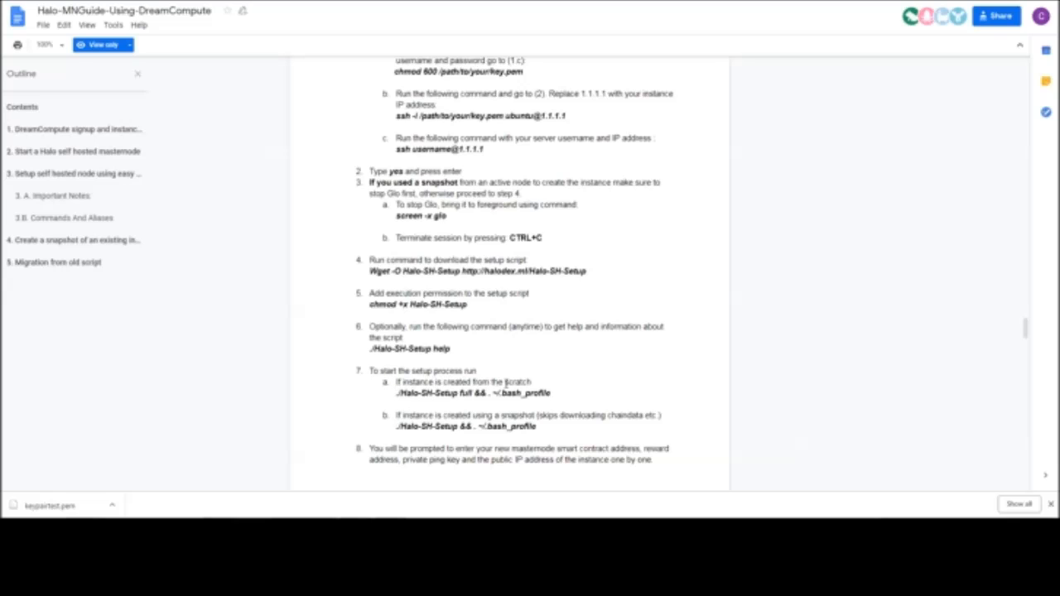
pyautogui.moveTo(550, 393); pyautogui.dragTo(396, 392)
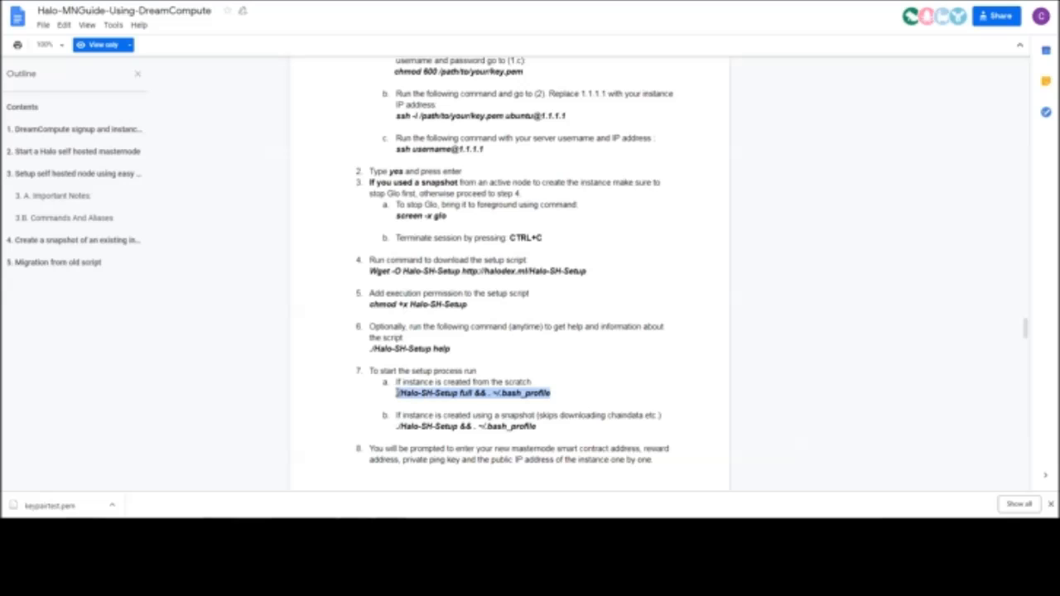
pyautogui.rightClick(401, 393)
pyautogui.click(427, 404)
pyautogui.click(403, 530)
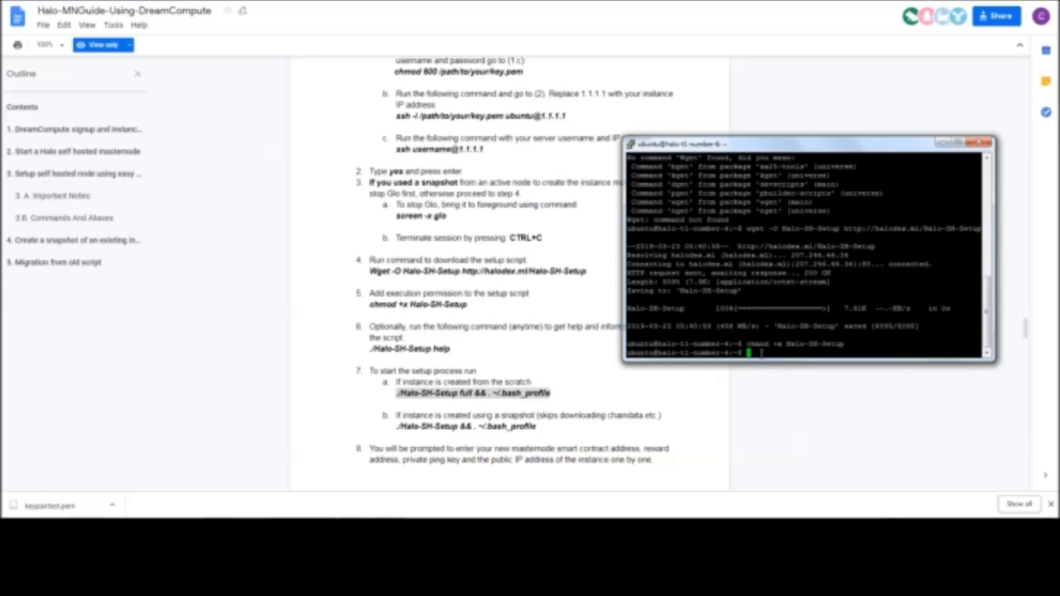
pyautogui.rightClick(759, 353)
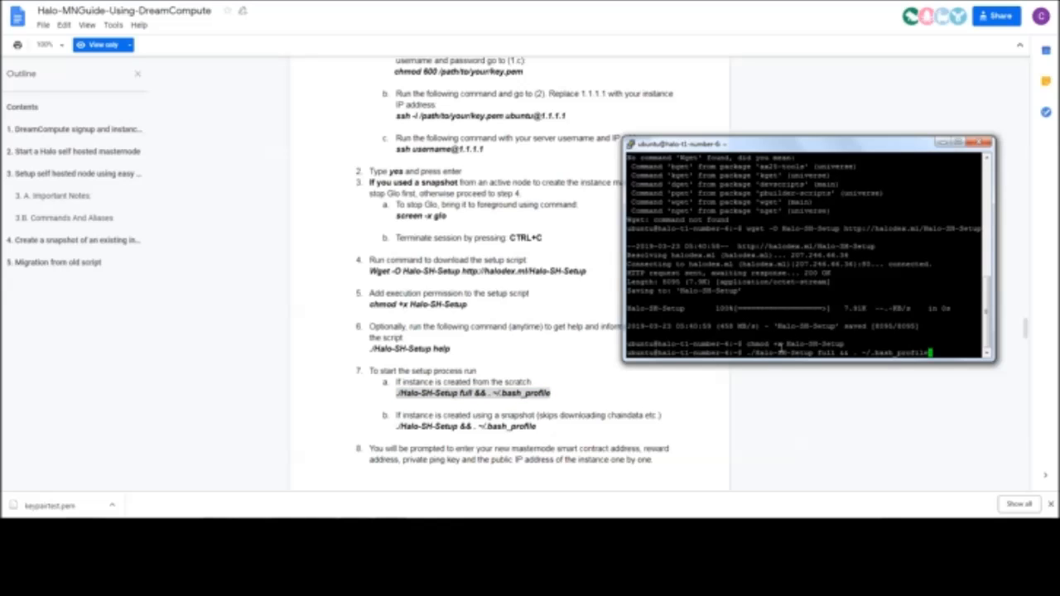
pyautogui.press('Return')
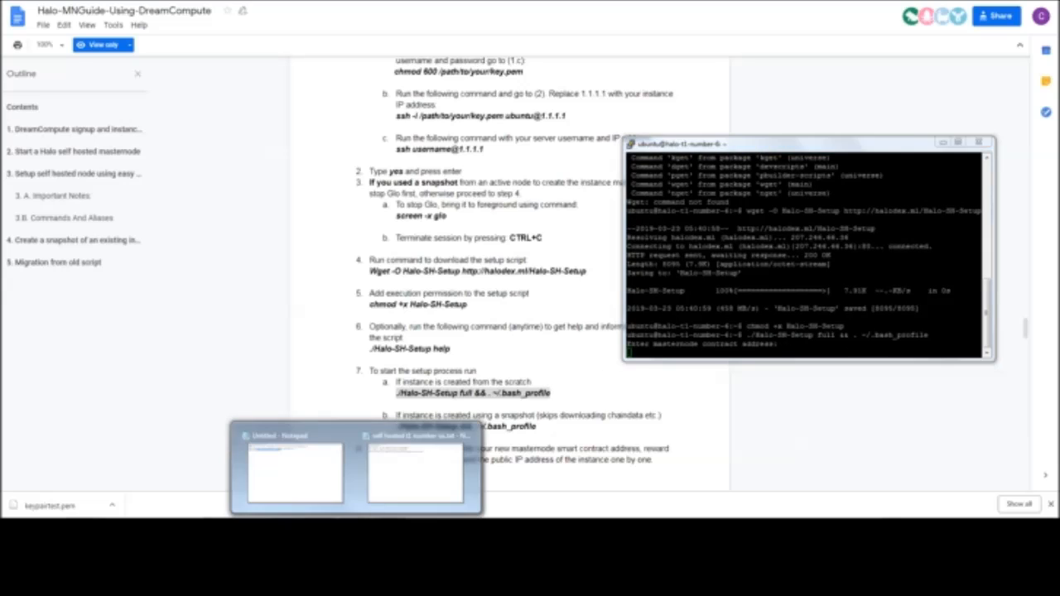
# Copy the contract address from self hosted t1 number six.txt and submit it as the setup script's masternode contract address
pyautogui.click(398, 467)
pyautogui.moveTo(563, 364); pyautogui.dragTo(393, 363)
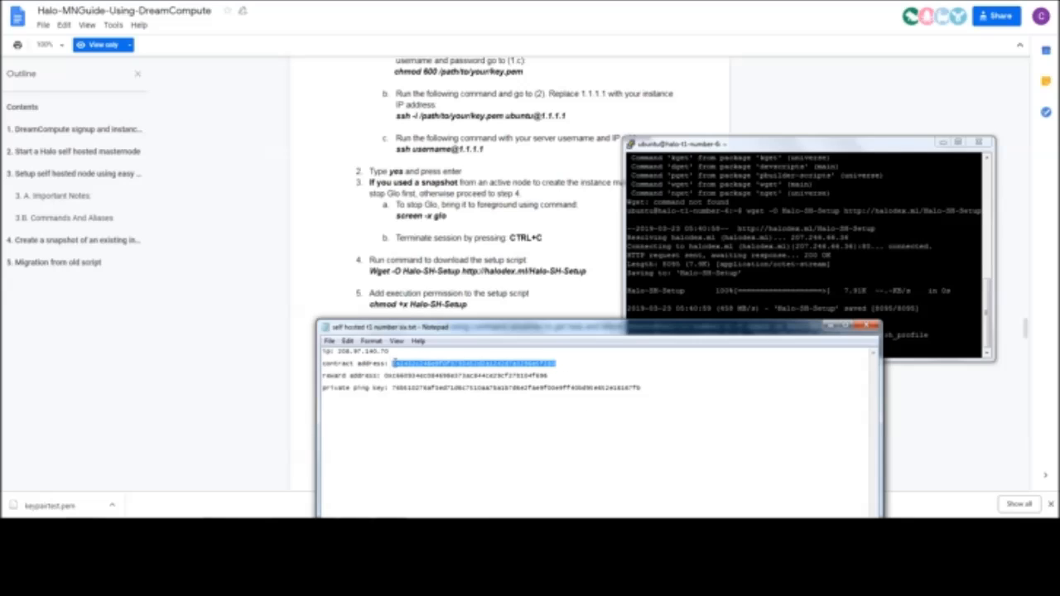
pyautogui.rightClick(394, 364)
pyautogui.click(414, 404)
pyautogui.moveTo(830, 154); pyautogui.dragTo(575, 96)
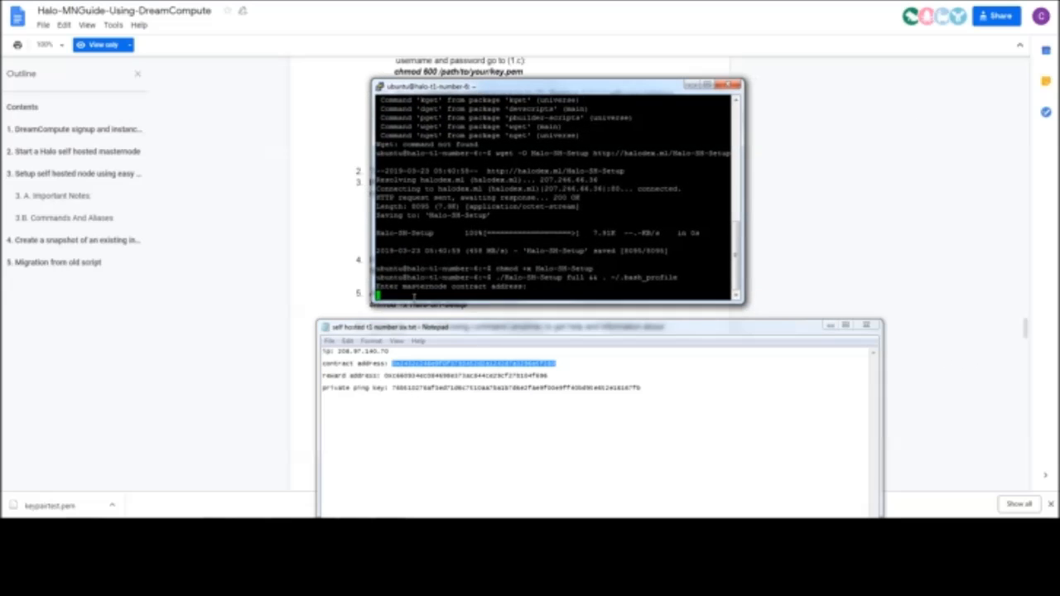
pyautogui.rightClick(414, 296)
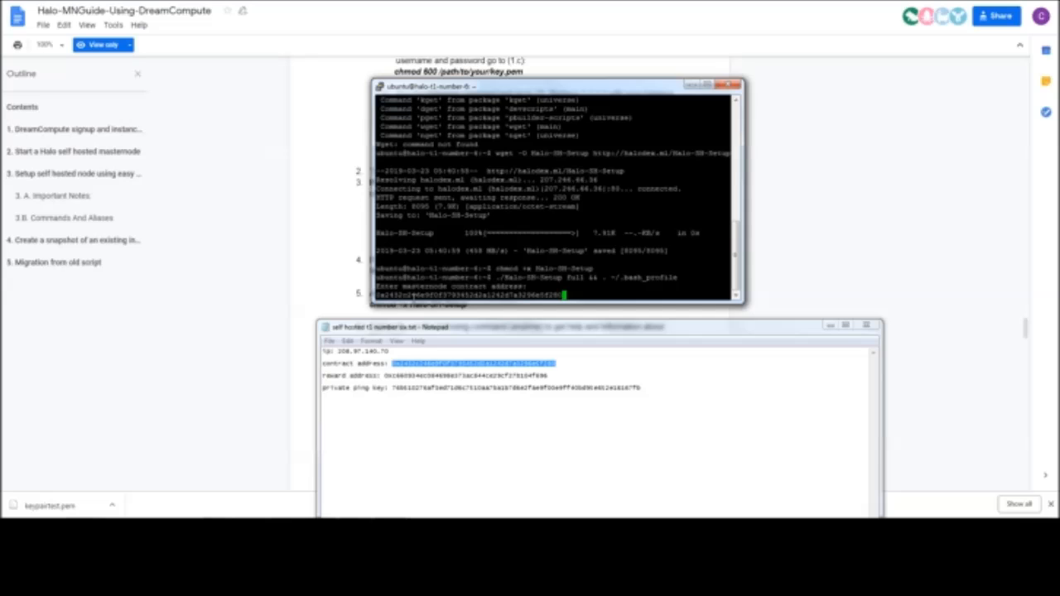
pyautogui.press('Return')
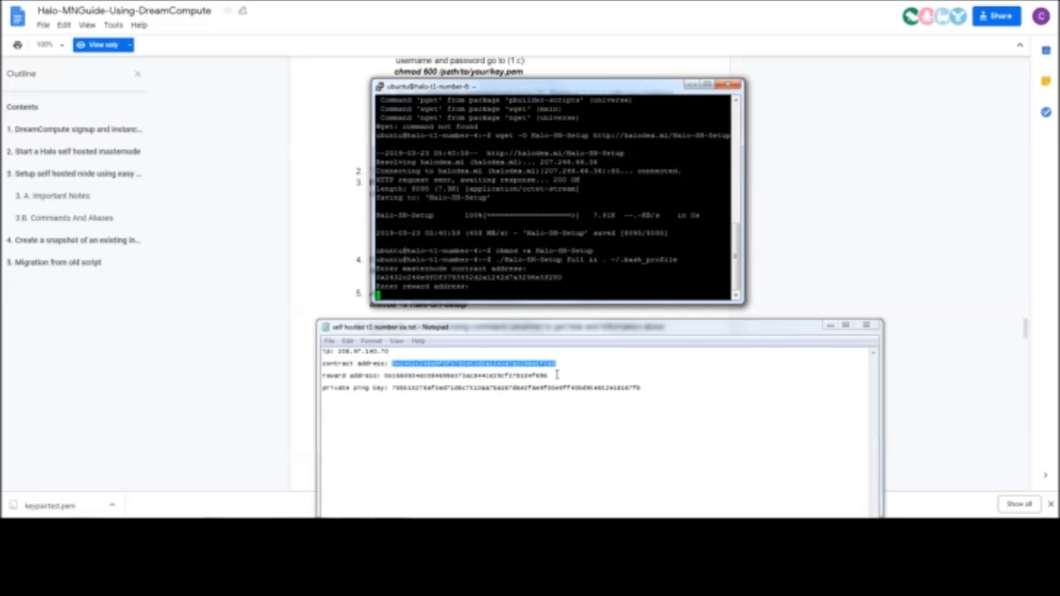
# Copy the reward address from the Notepad document and submit it to the setup script in the terminal
pyautogui.click(550, 376)
pyautogui.moveTo(549, 376); pyautogui.dragTo(381, 376)
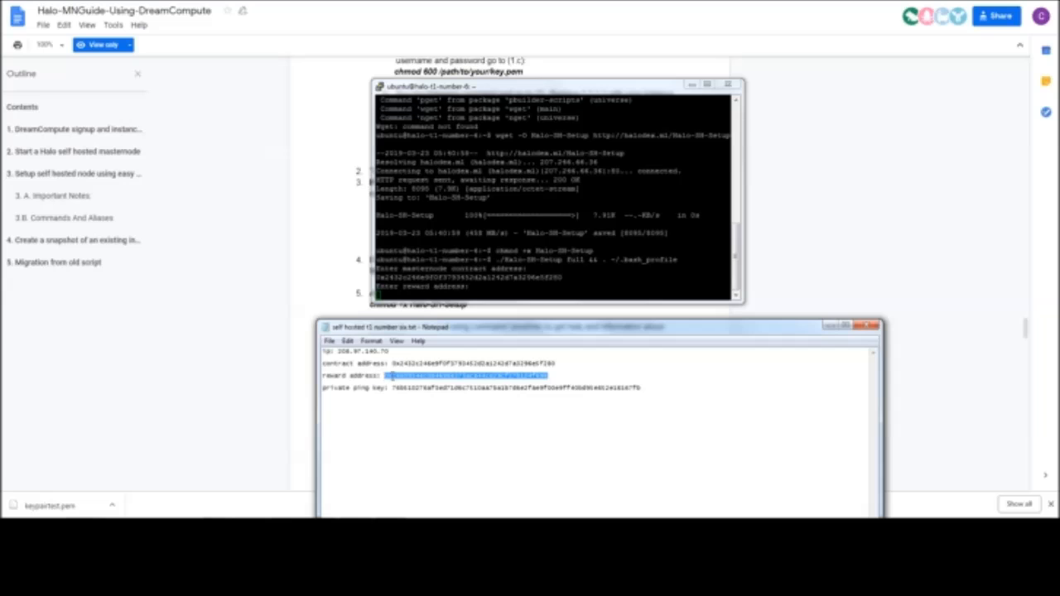
pyautogui.rightClick(386, 377)
pyautogui.click(434, 261)
pyautogui.click(421, 295)
pyautogui.rightClick(421, 295)
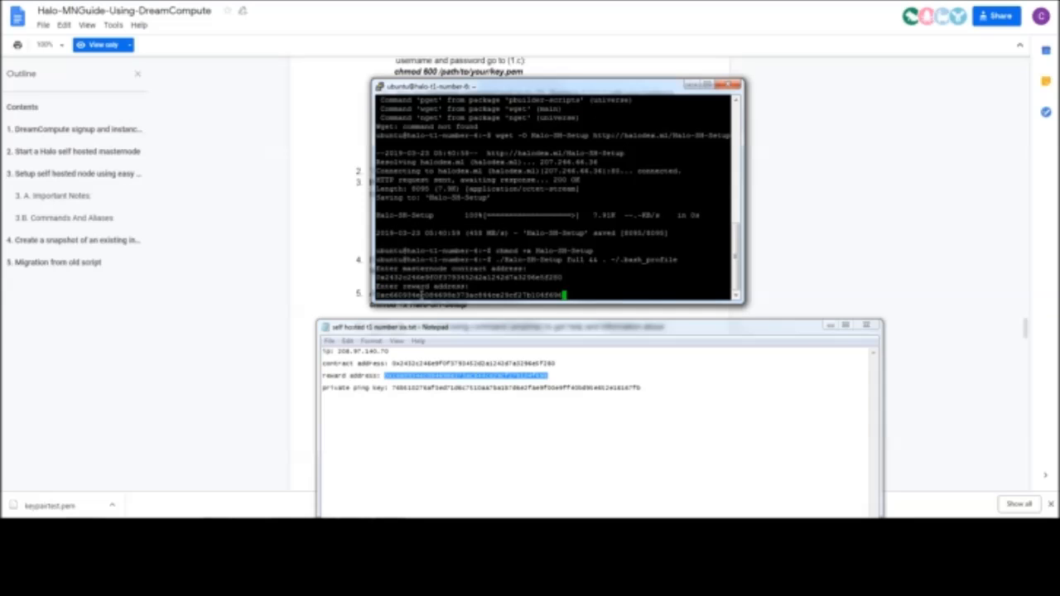
pyautogui.press('Return')
# Copy the private ping key from the Notepad document and submit it to the setup script in the terminal
pyautogui.moveTo(652, 389); pyautogui.dragTo(393, 394)
pyautogui.rightClick(393, 394)
pyautogui.click(426, 270)
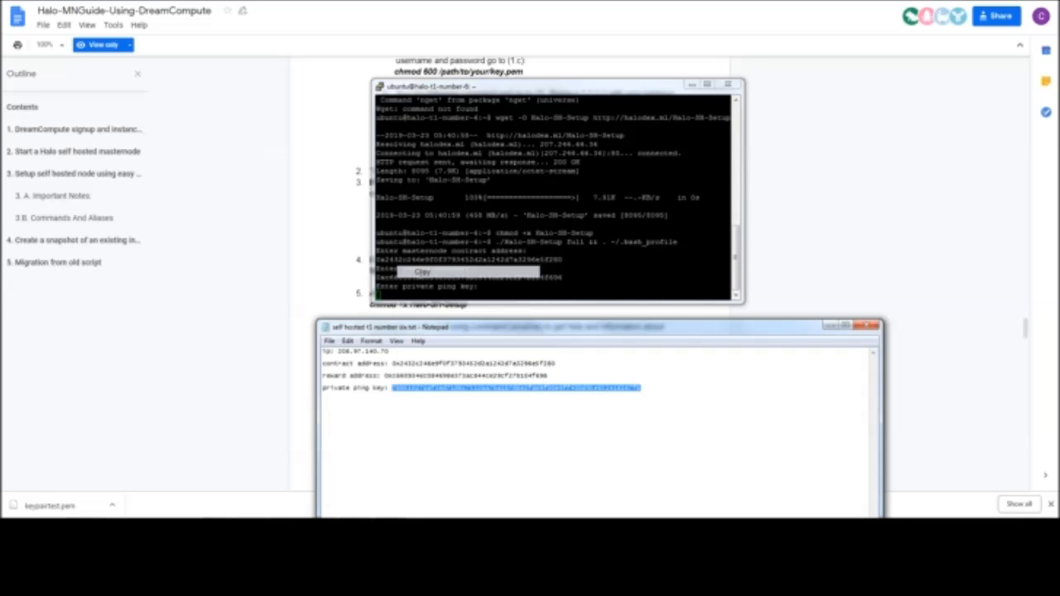
pyautogui.click(447, 295)
pyautogui.rightClick(447, 295)
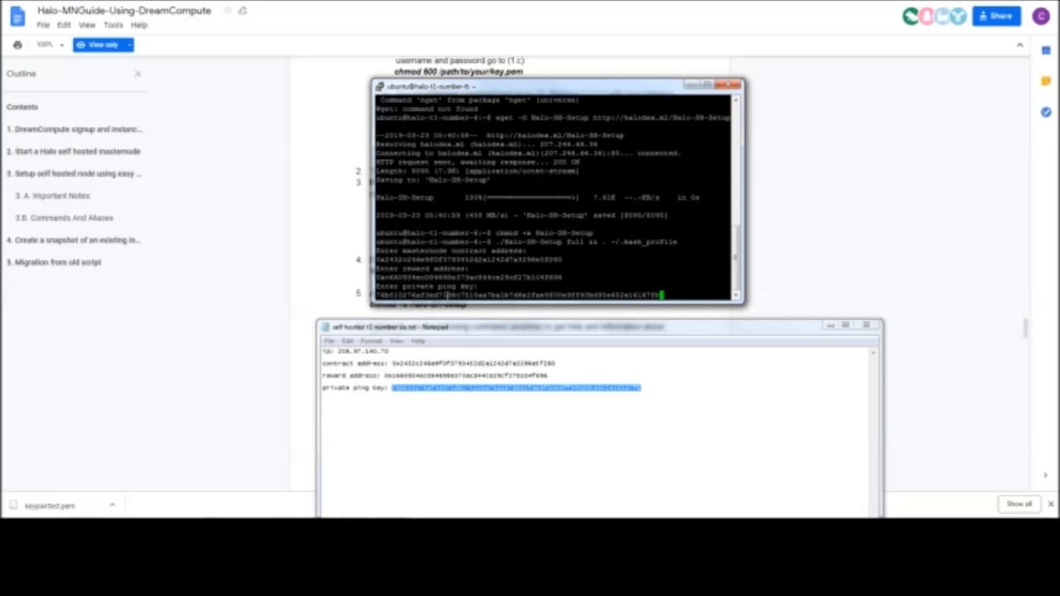
pyautogui.press('Return')
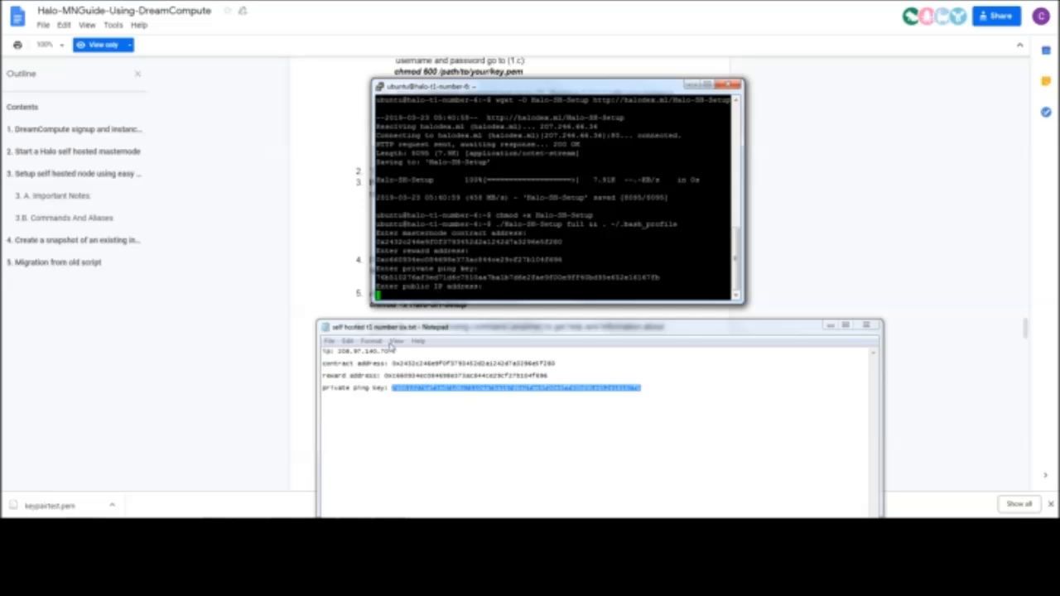
# Copy the instance's public IP address from Notepad into the setup script and confirm the entered details with YES
pyautogui.moveTo(393, 353); pyautogui.dragTo(337, 351)
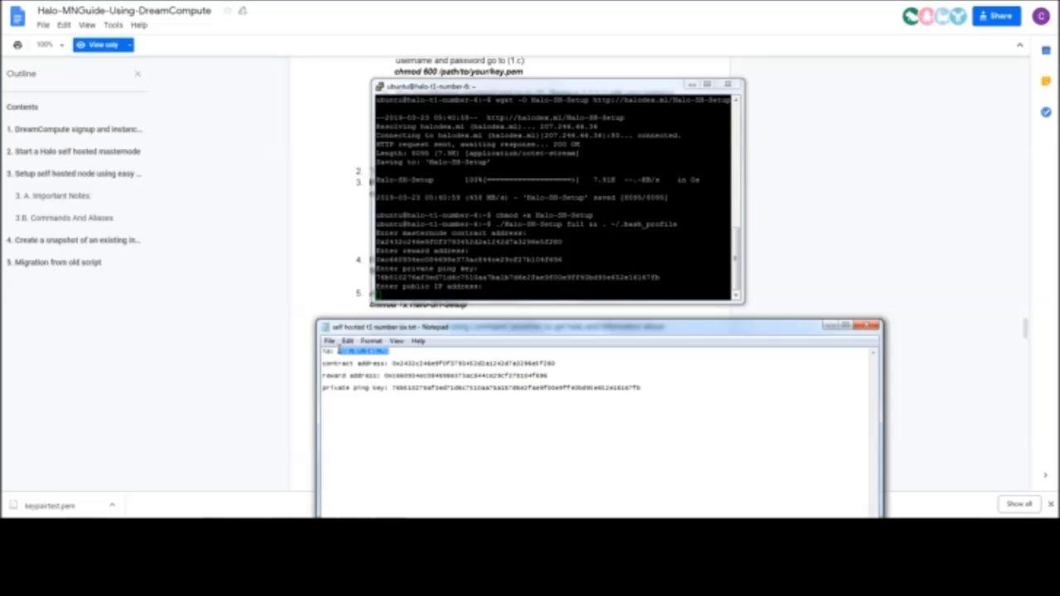
pyautogui.rightClick(339, 350)
pyautogui.click(365, 385)
pyautogui.click(439, 296)
pyautogui.rightClick(436, 296)
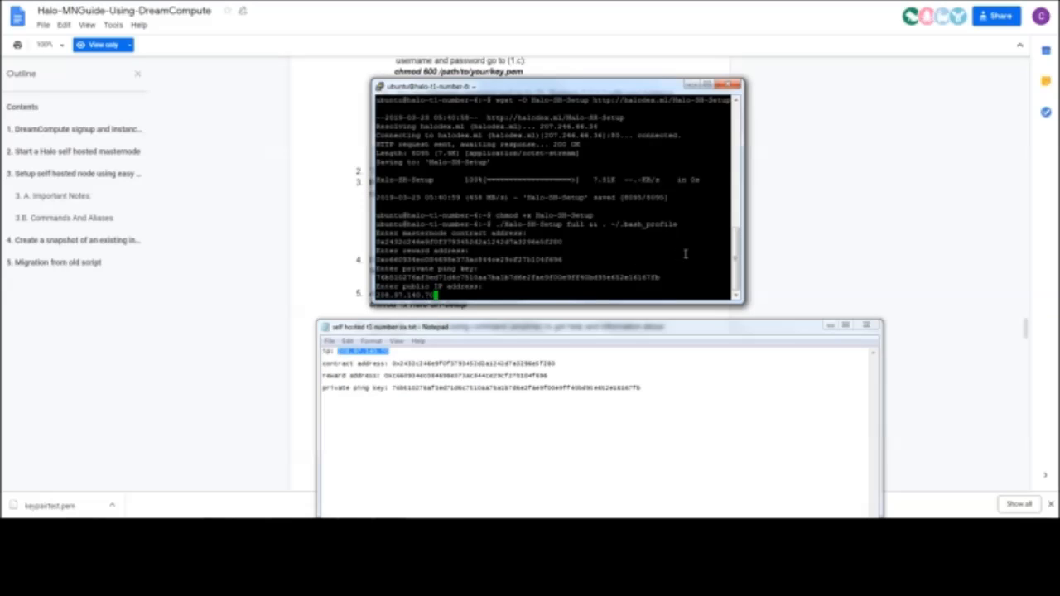
pyautogui.press('Return')
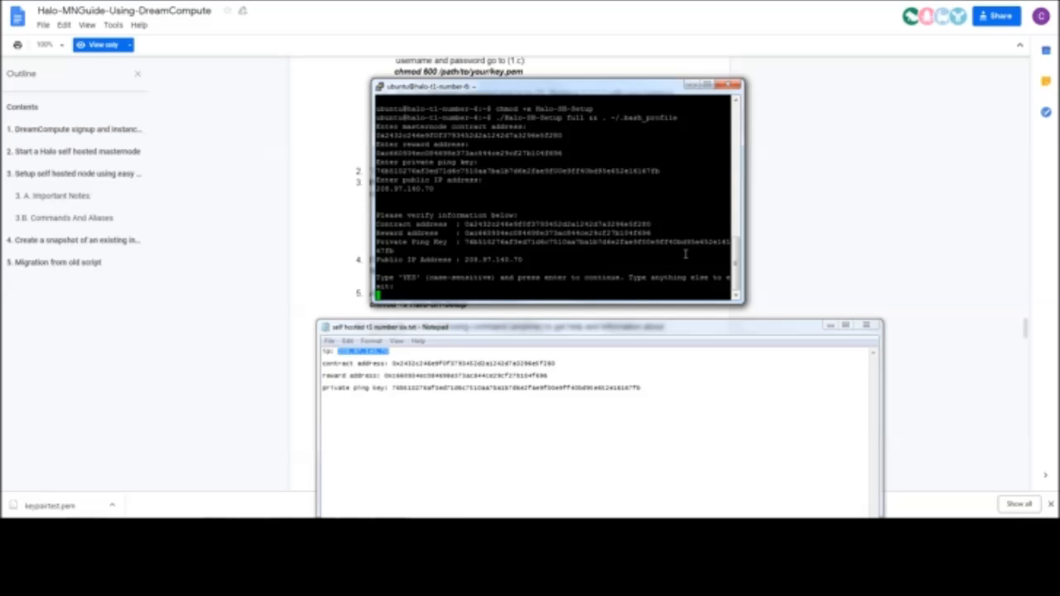
pyautogui.write('YES')
pyautogui.press('Return')
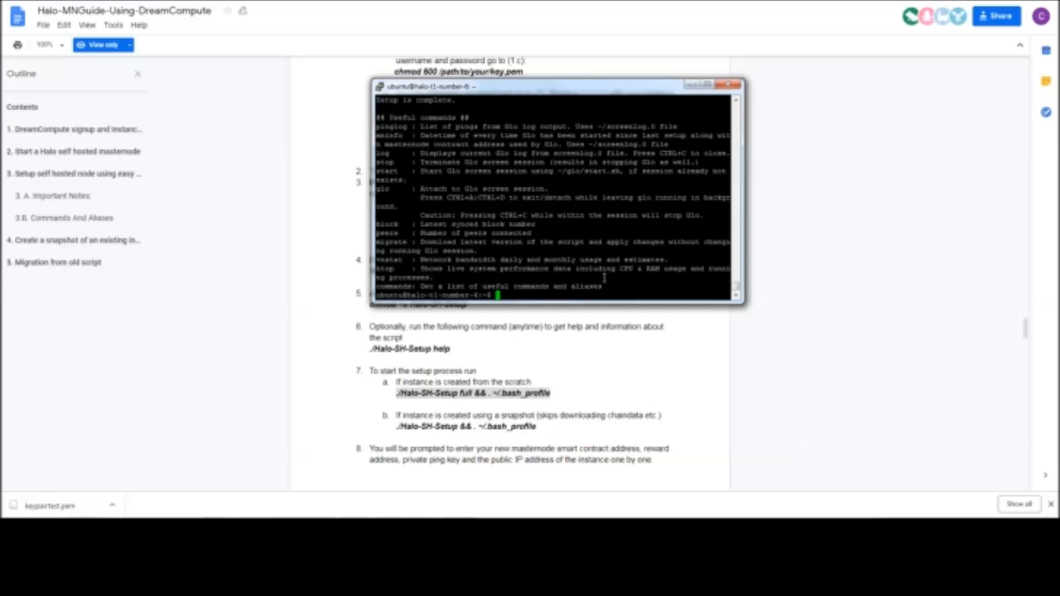
# Find the guide's instructions on the Glo background session and reattach to it in the terminal with screen -r
pyautogui.click(535, 383)
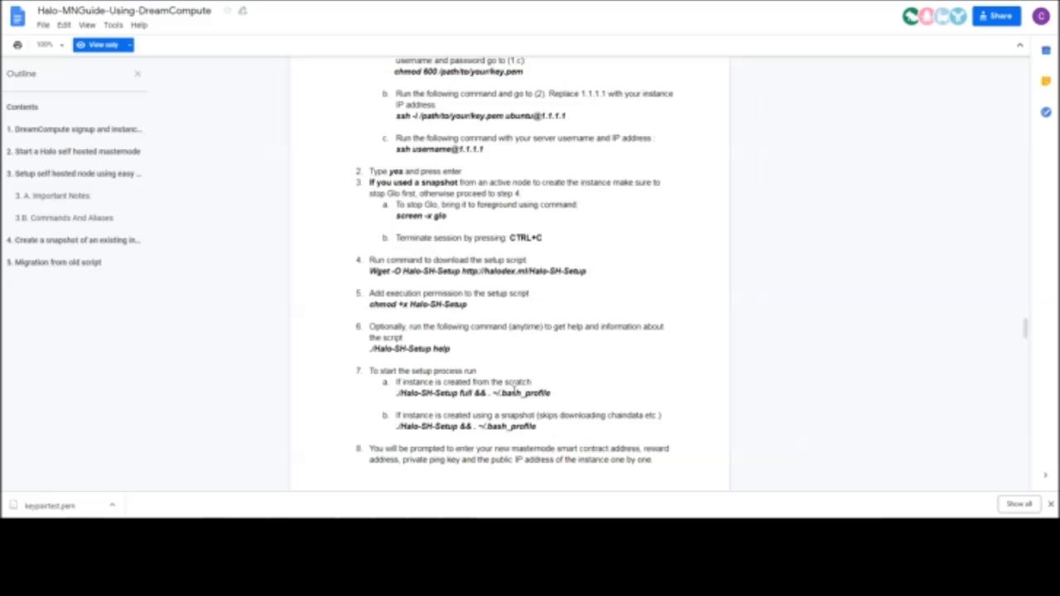
pyautogui.scroll(-5, 495, 390)
pyautogui.scroll(-8, 491, 390)
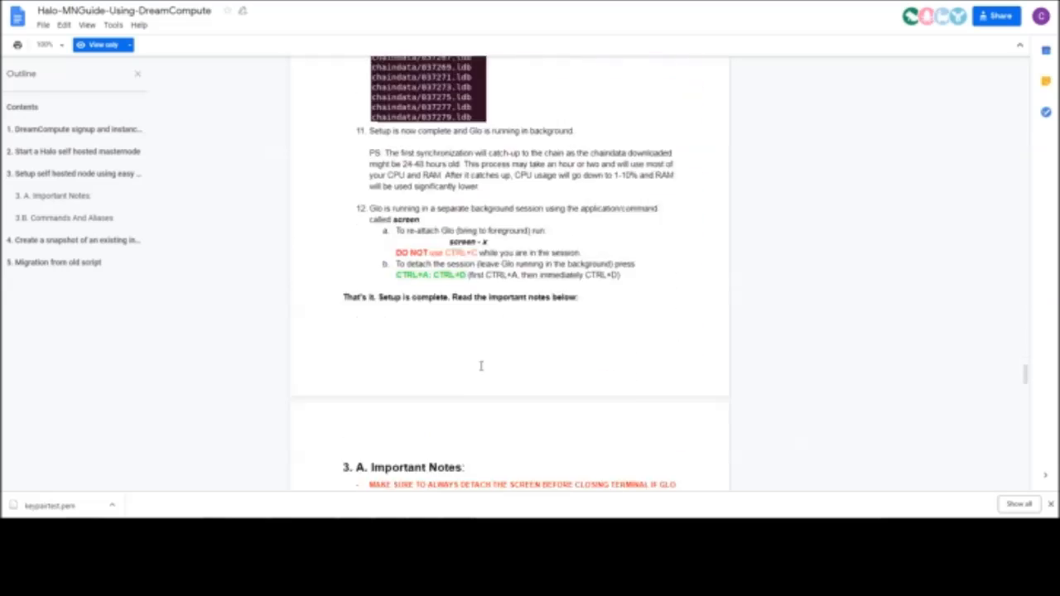
pyautogui.scroll(2, 480, 365)
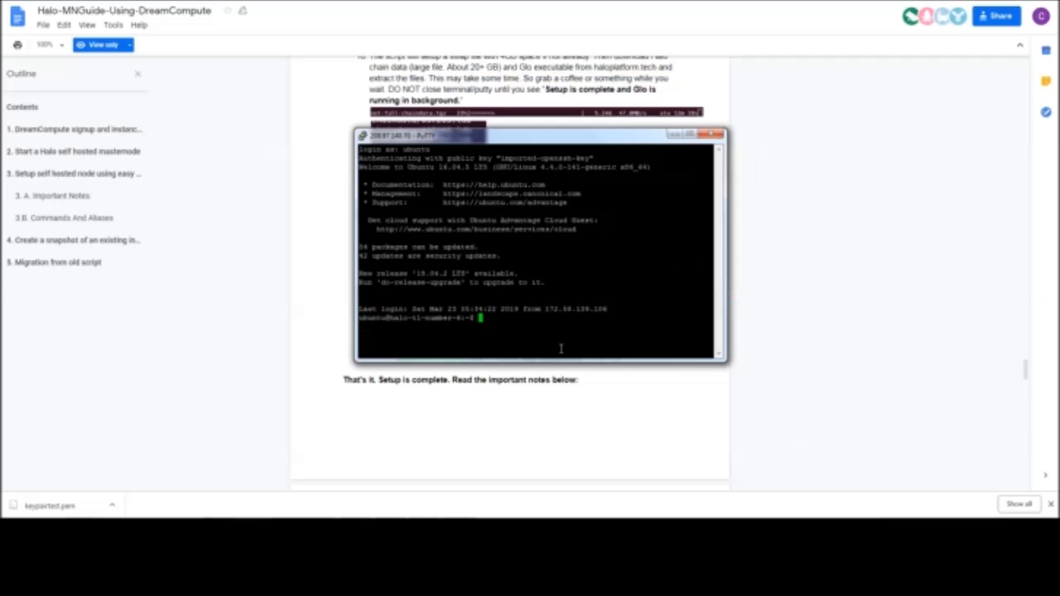
pyautogui.write('screen -r')
pyautogui.press('Return')
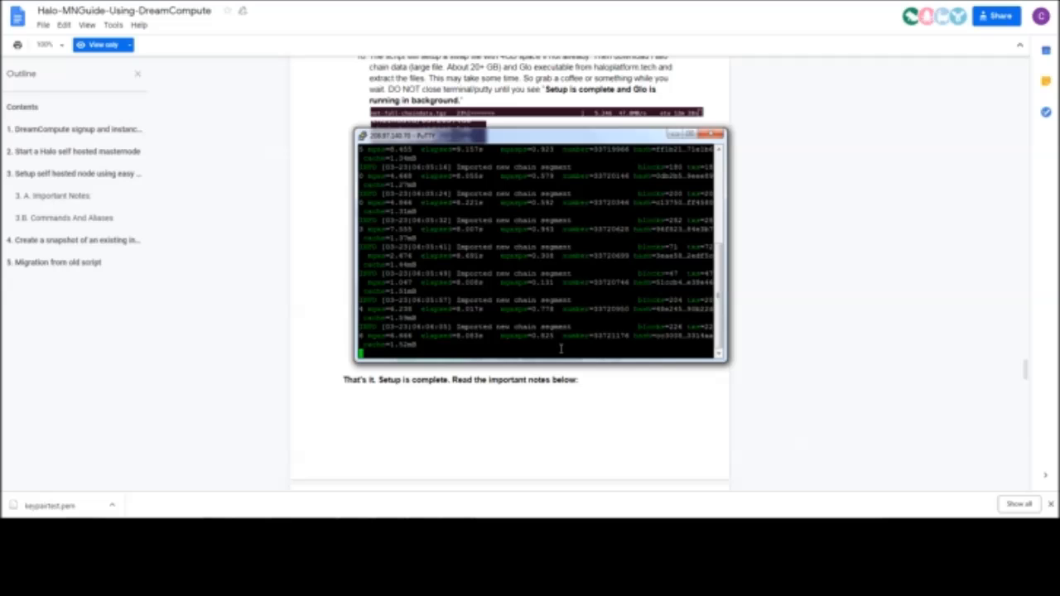
# Look through the Glo sync log and detach from the screen session, leaving Glo running in the background
pyautogui.scroll(4, 546, 339)
pyautogui.scroll(-4, 529, 331)
pyautogui.hotkey('ctrl', 'a')
pyautogui.press('d')
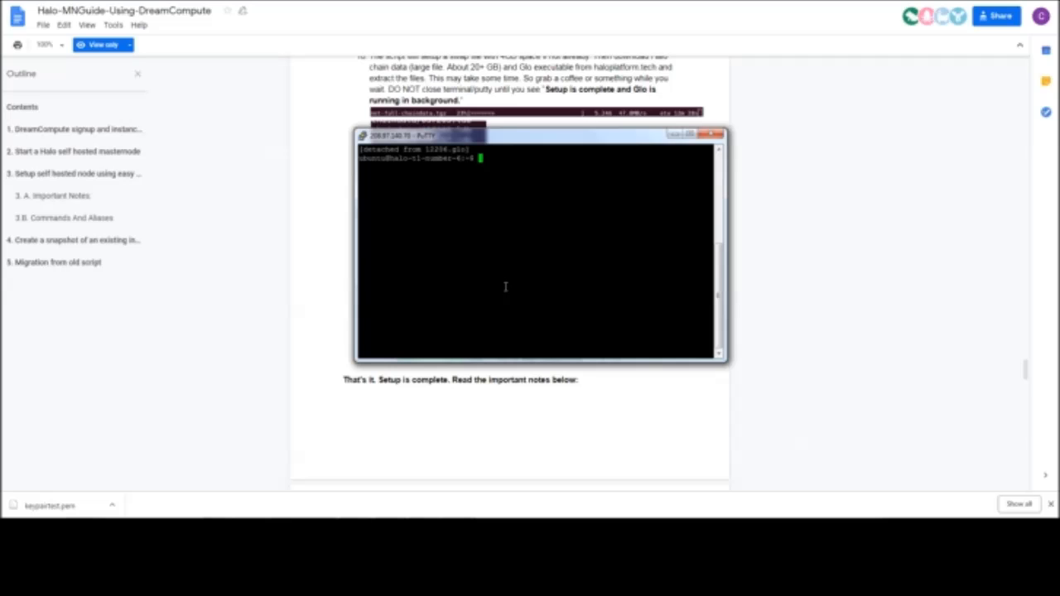
# List the instance's screen sessions with screen -list and dismiss the Windows color scheme prompt
pyautogui.write('screen -list')
pyautogui.press('Return')
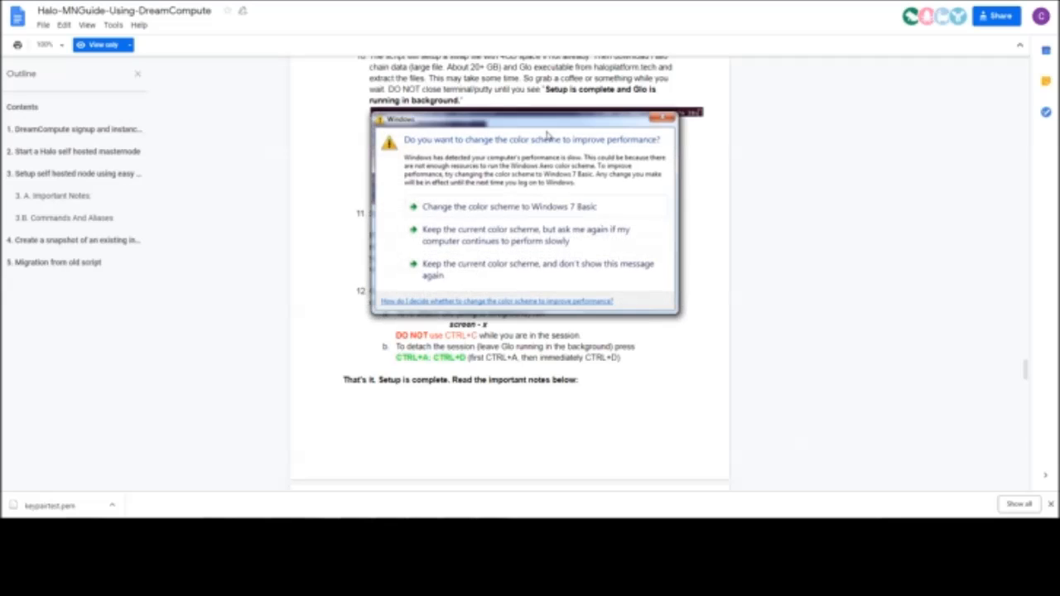
pyautogui.click(660, 122)
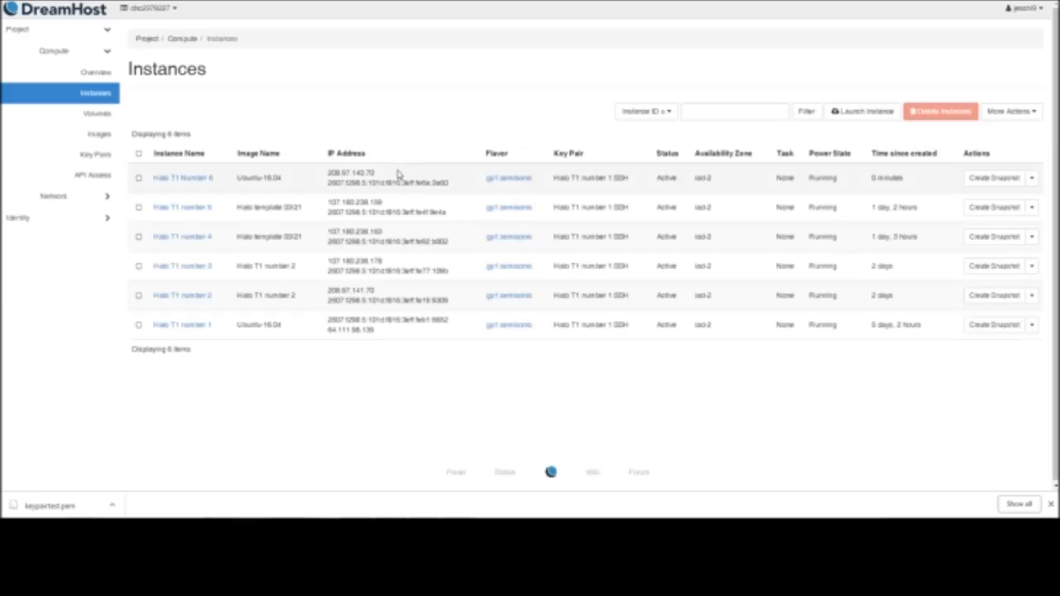
# Create a snapshot of the Halo T1 Number 6 instance named "halo template 03/23" and check its status among the images
pyautogui.click(996, 179)
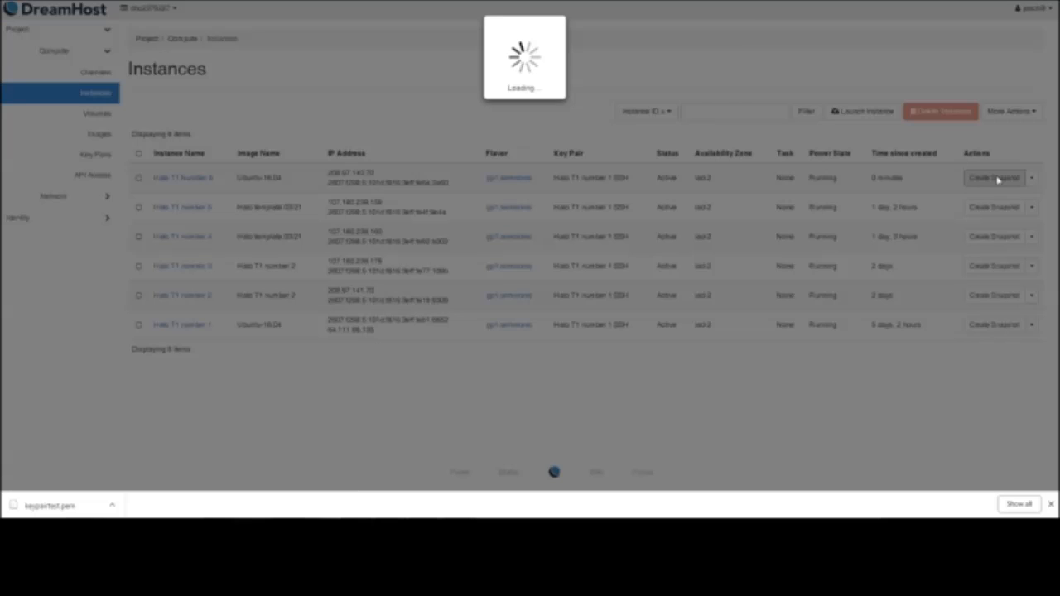
pyautogui.click(356, 83)
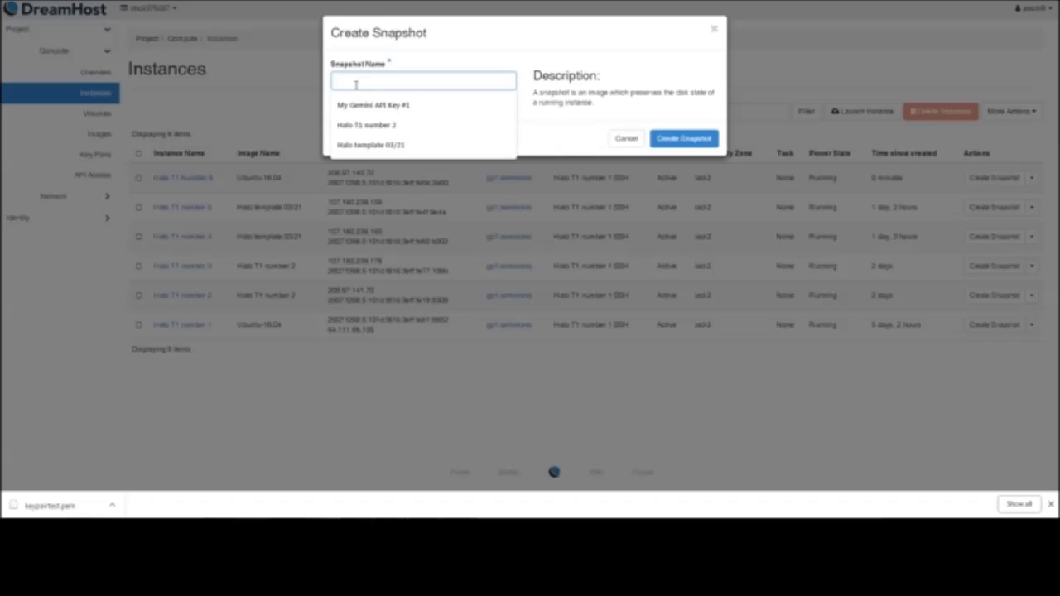
pyautogui.write('H')
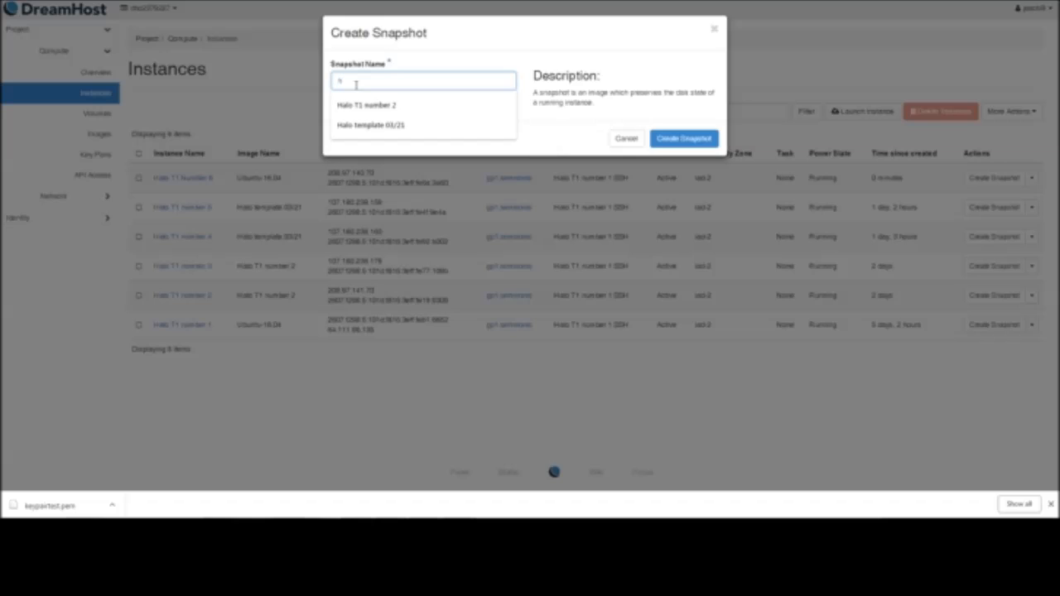
pyautogui.write('alo template')
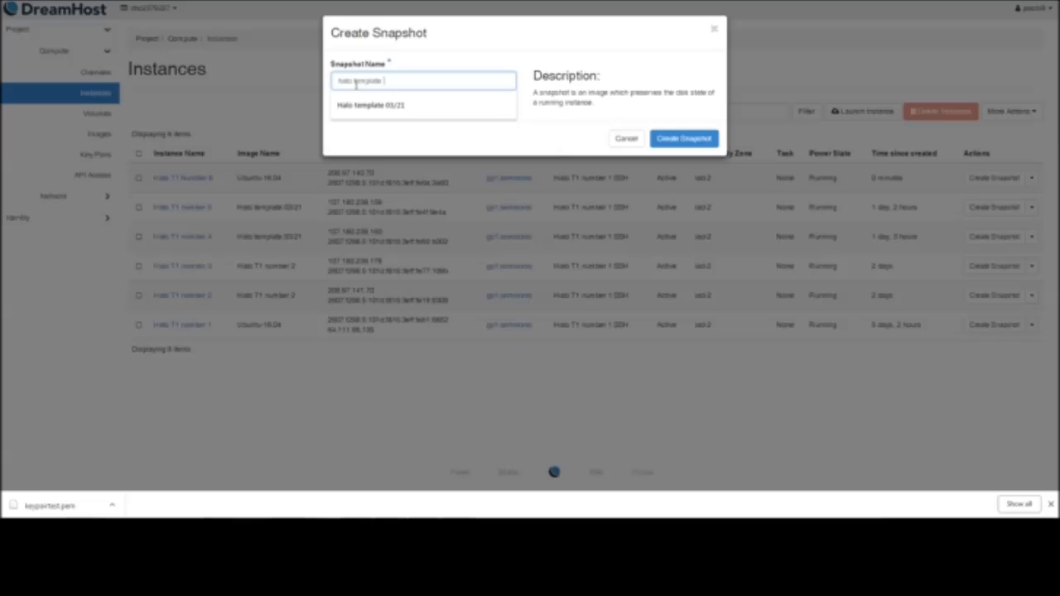
pyautogui.write(' 03/23')
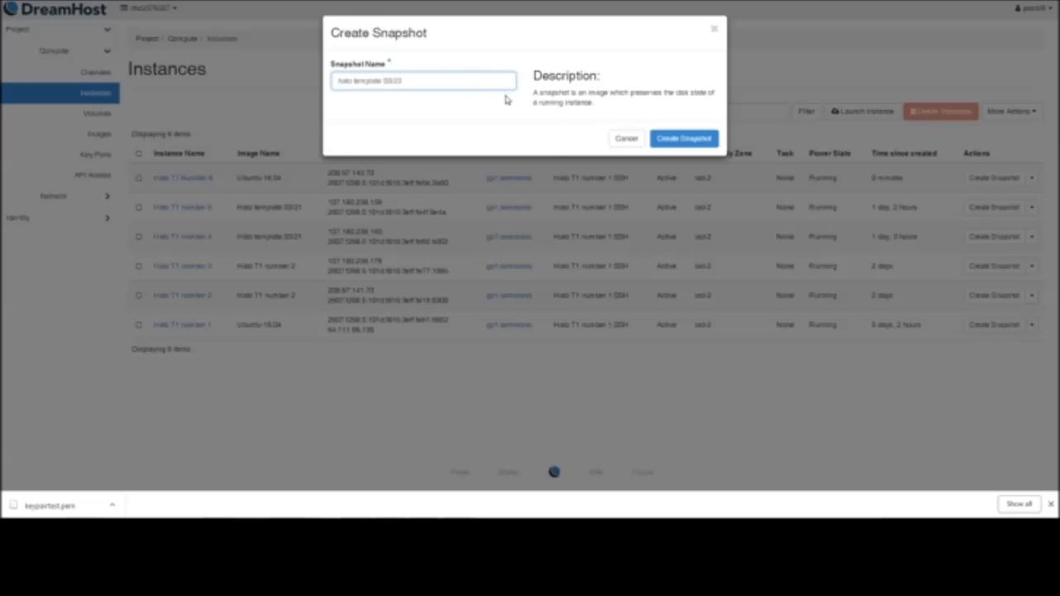
pyautogui.click(686, 139)
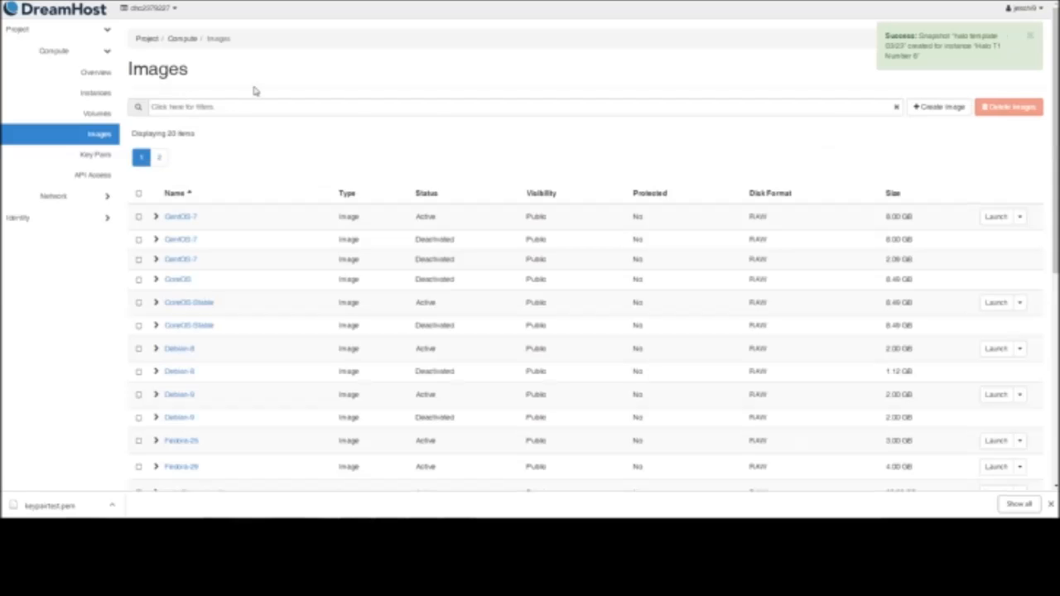
pyautogui.scroll(-3, 486, 161)
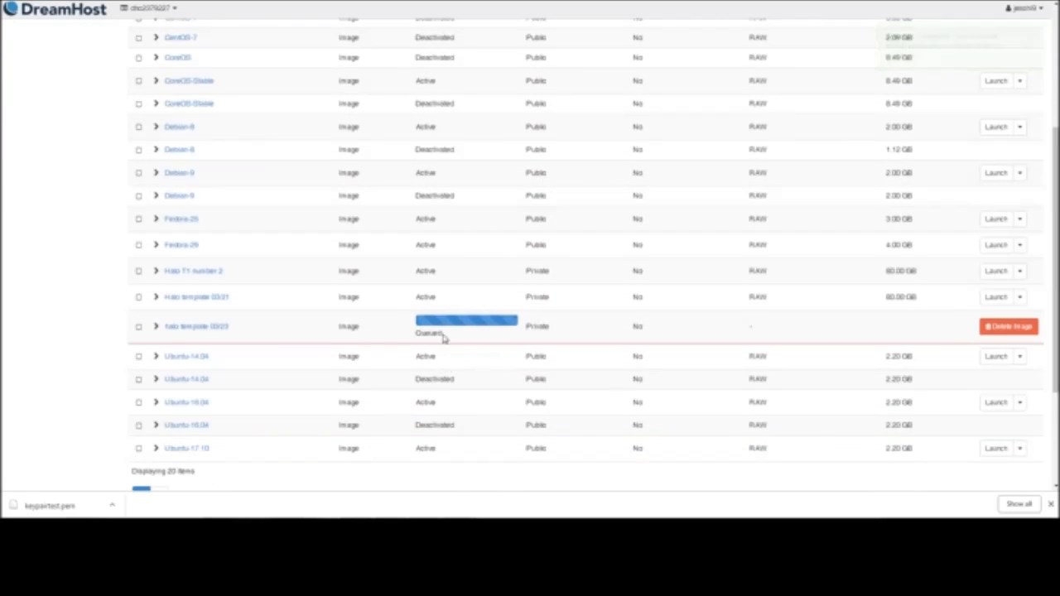
pyautogui.scroll(-2, 447, 329)
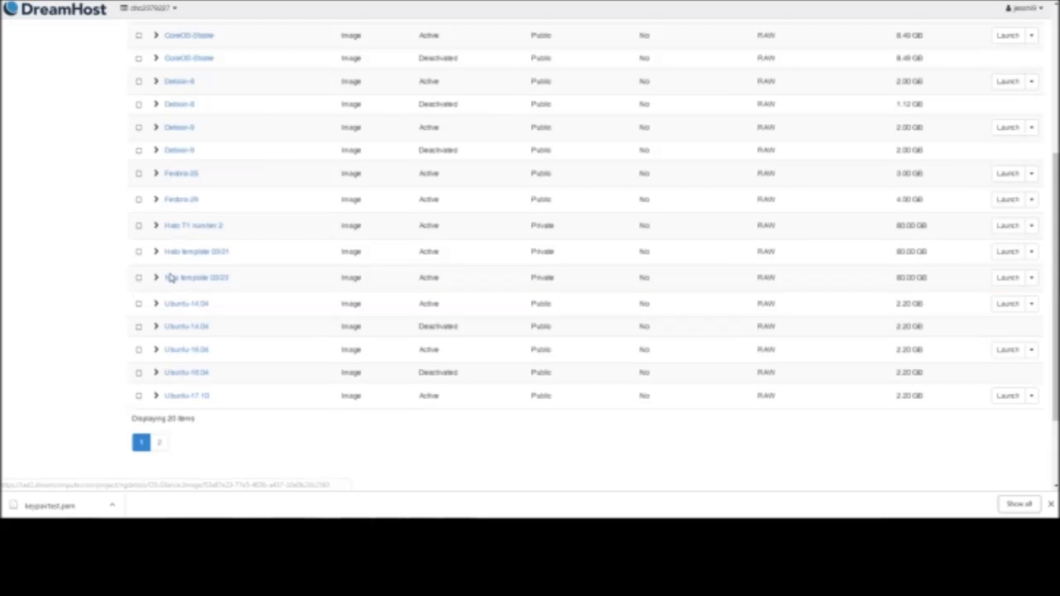
pyautogui.scroll(5, 602, 315)
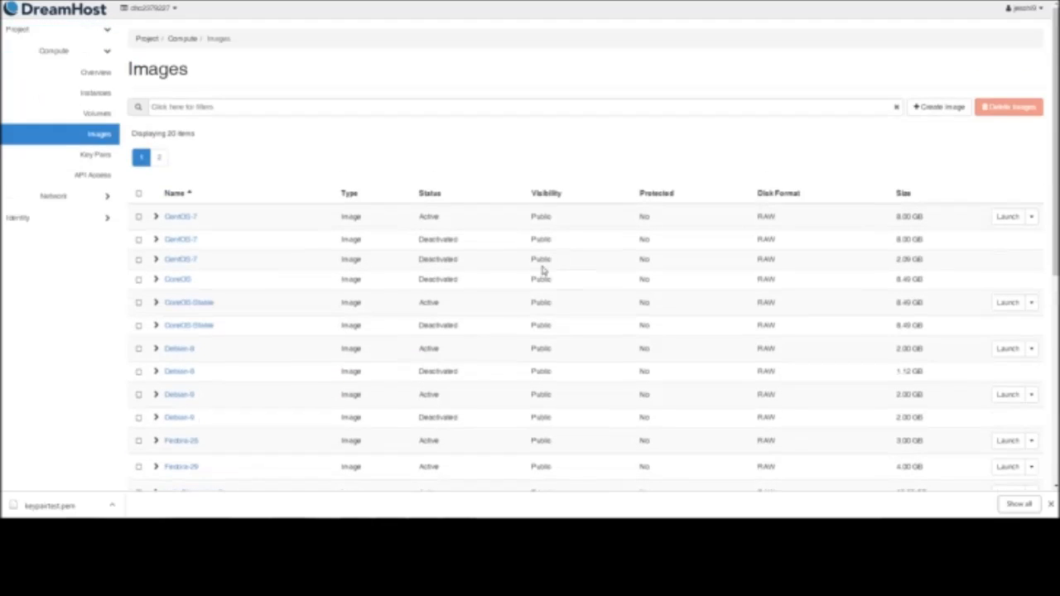
# Begin launching a new DreamCompute instance and name it "Halo T1 number 7"
pyautogui.click(83, 94)
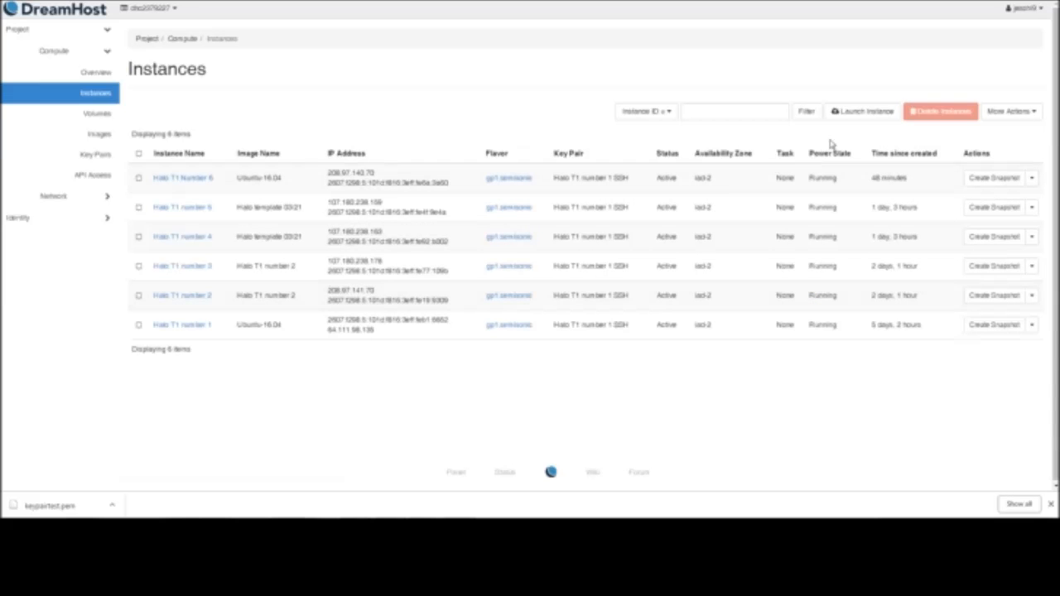
pyautogui.click(846, 122)
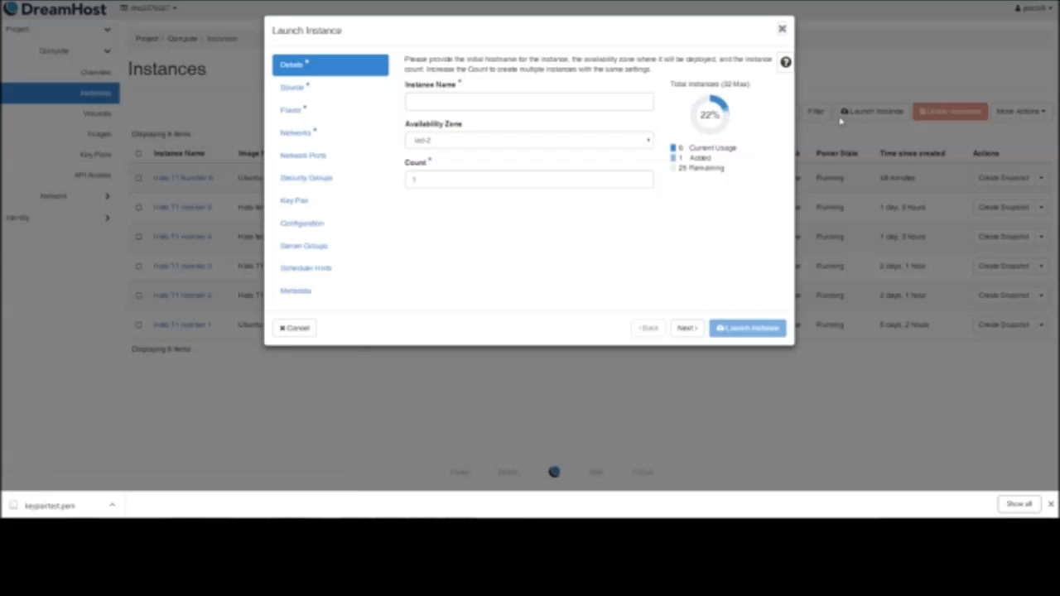
pyautogui.click(570, 99)
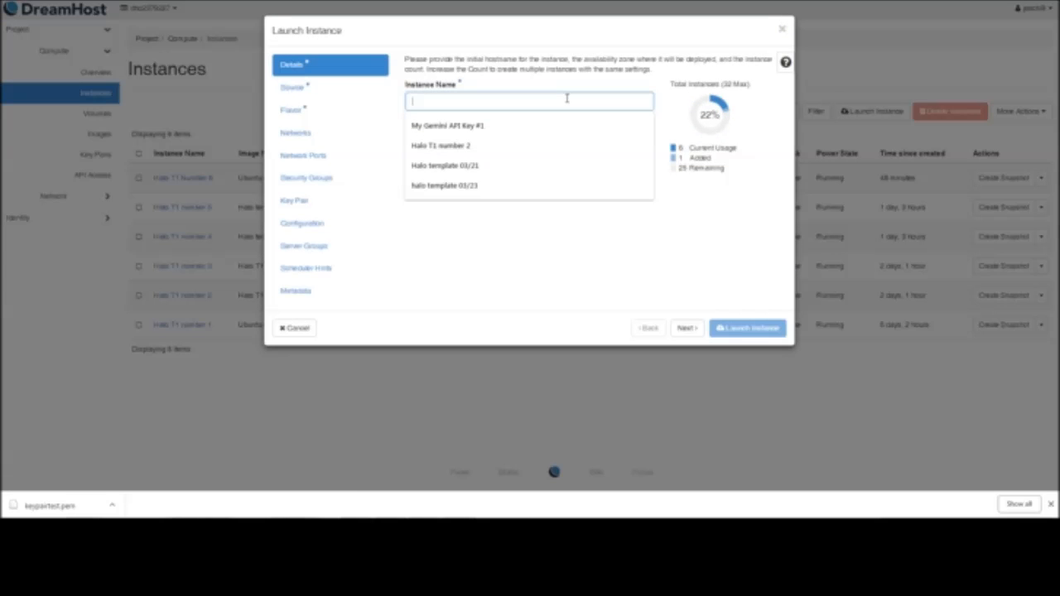
pyautogui.write('Hal')
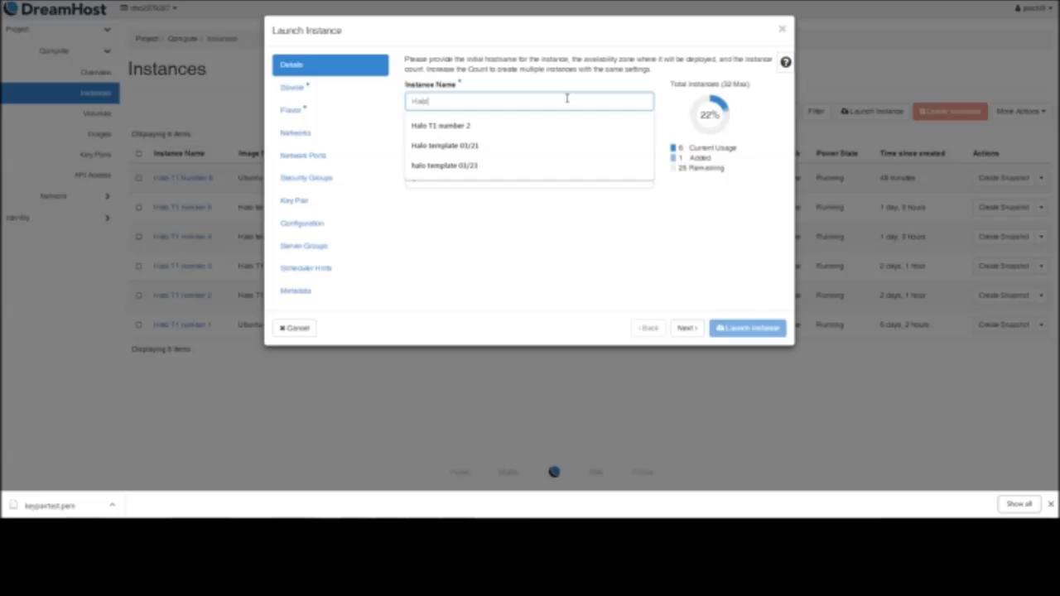
pyautogui.write('o T1 number ')
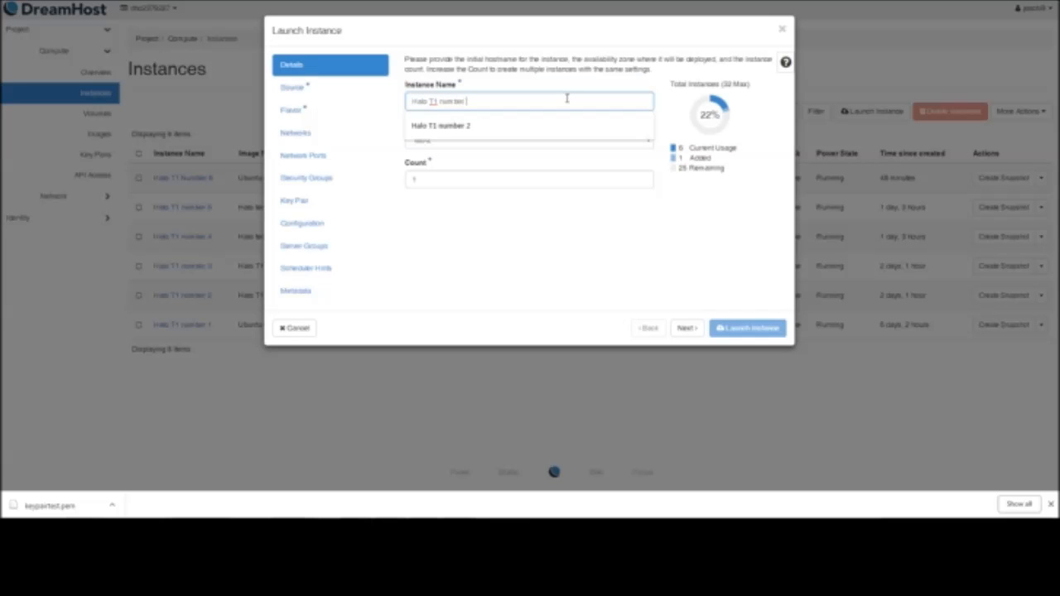
pyautogui.write('7')
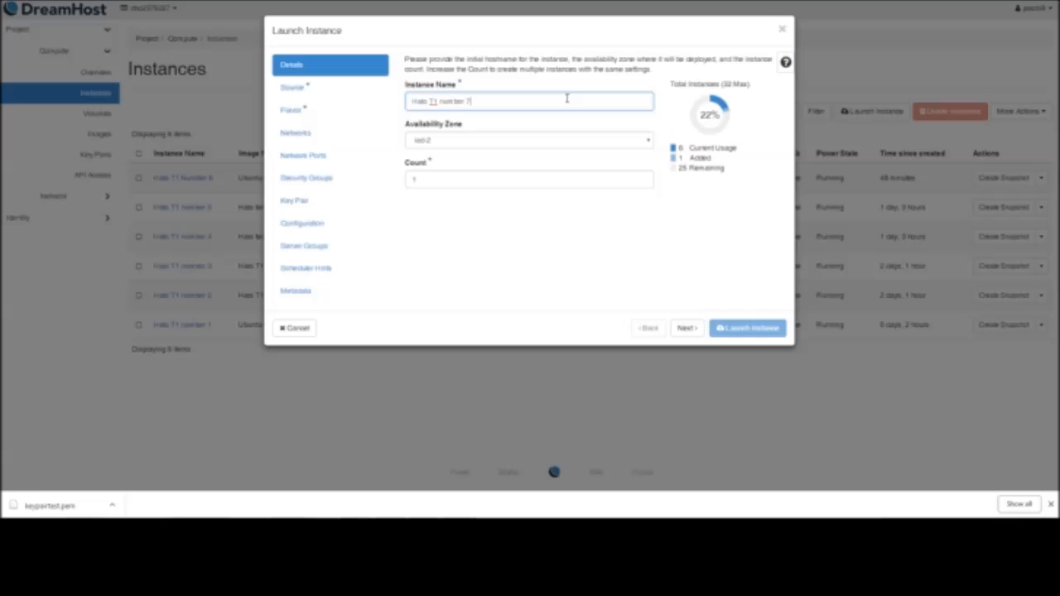
pyautogui.click(686, 328)
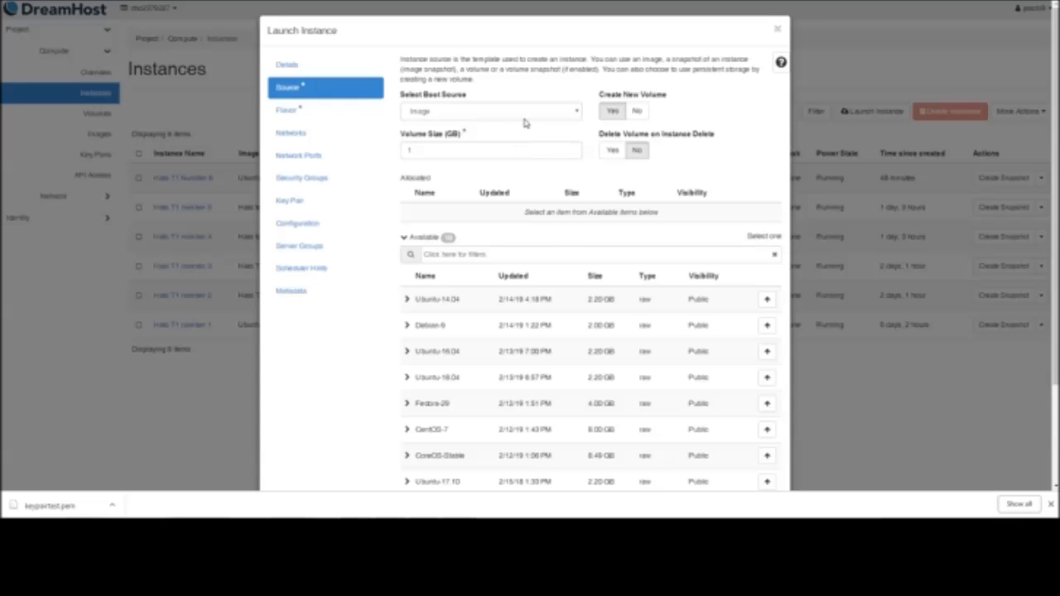
# Set the boot source to Instance Snapshot without creating a new volume, and allocate the halo template 03/23 snapshot
pyautogui.click(439, 114)
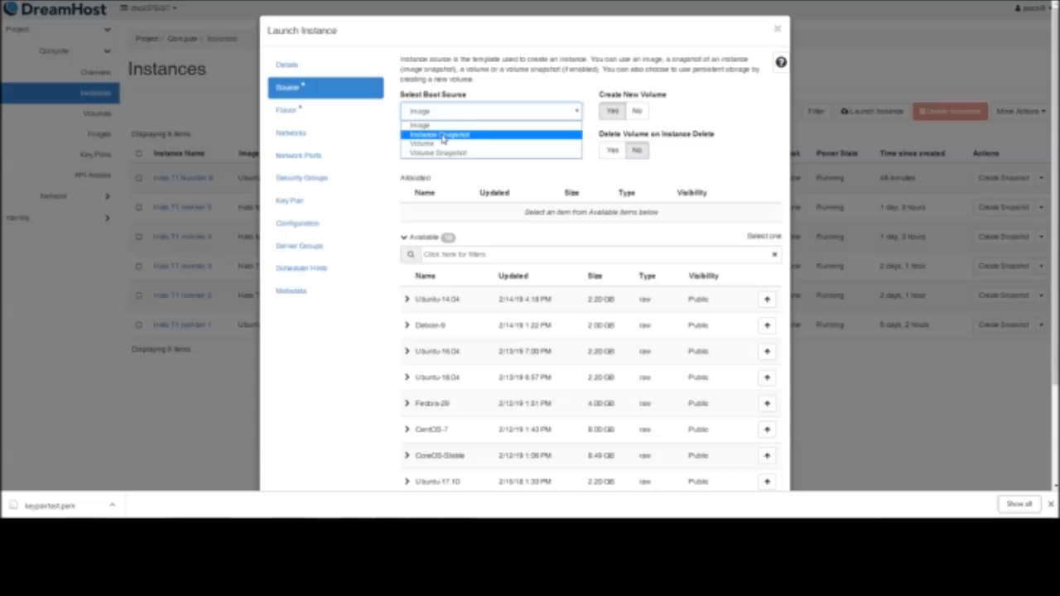
pyautogui.click(443, 136)
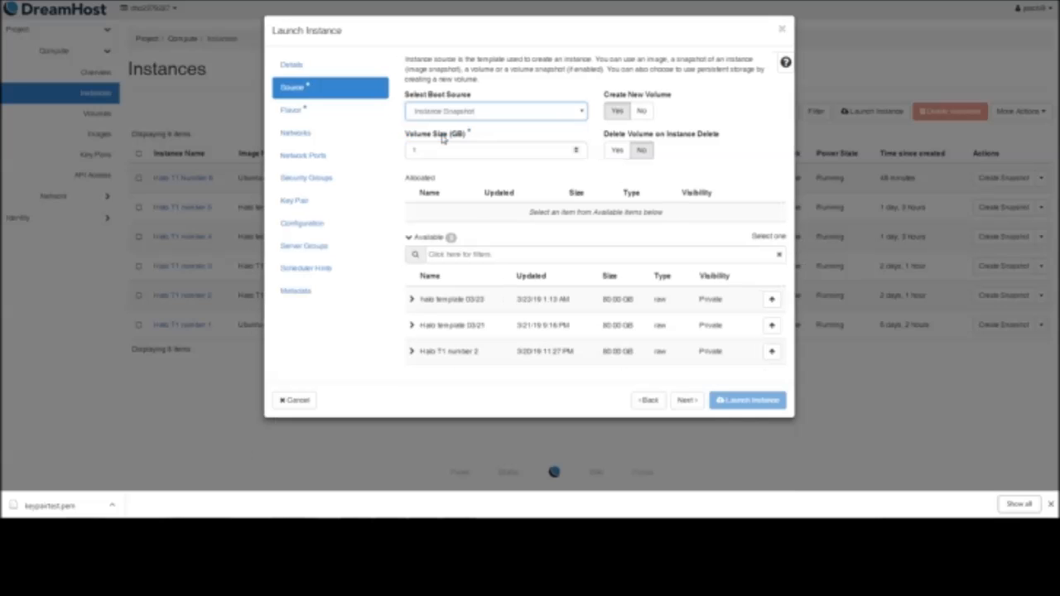
pyautogui.click(640, 115)
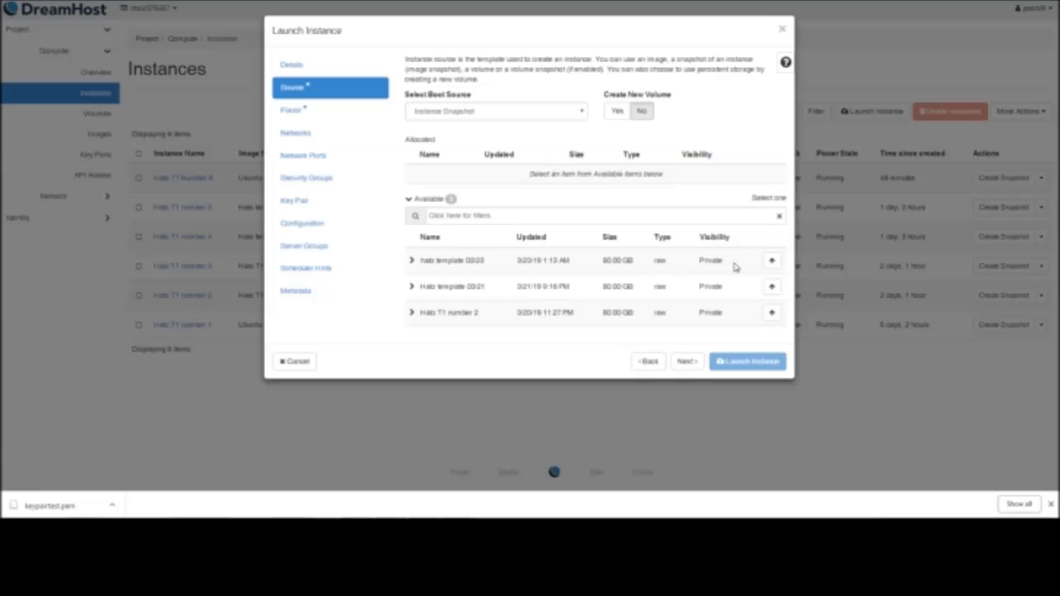
pyautogui.click(771, 263)
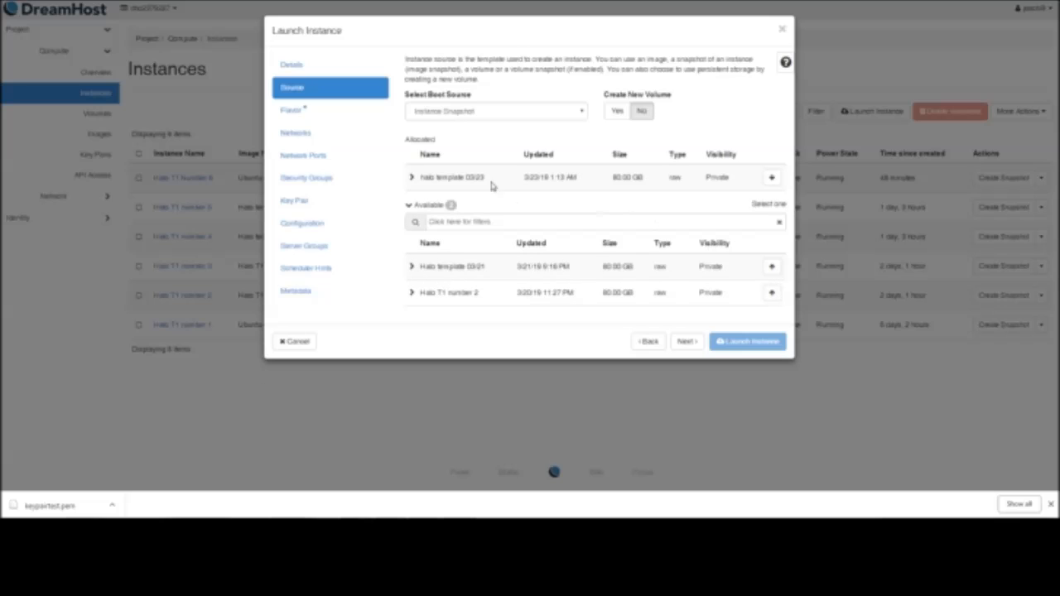
pyautogui.click(651, 121)
pyautogui.click(687, 342)
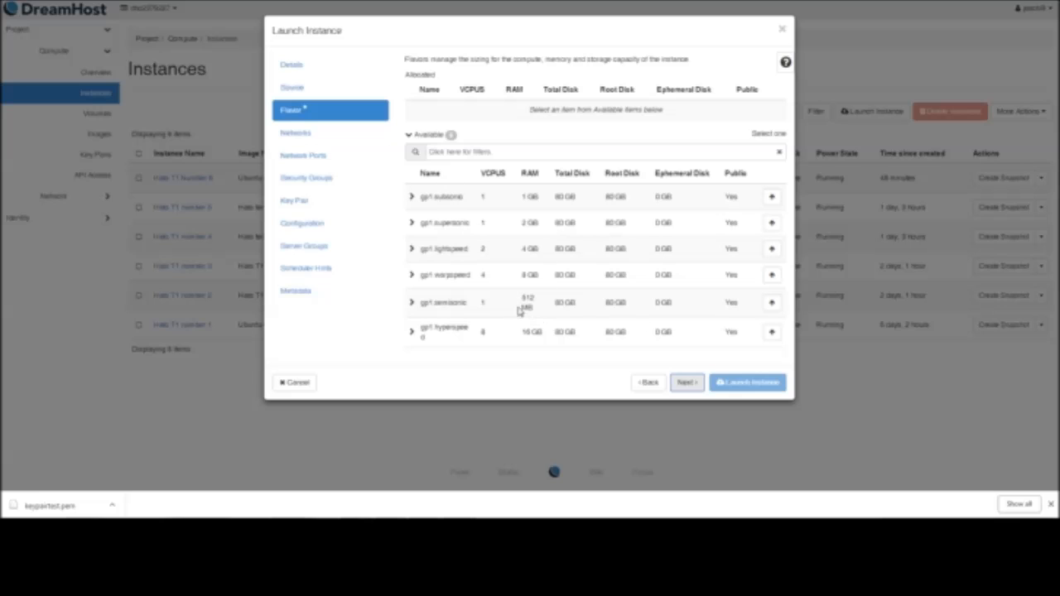
# Launch the instance with the gp1.semisonic flavor and the Halo T1 number 1 SSH key pair
pyautogui.click(772, 306)
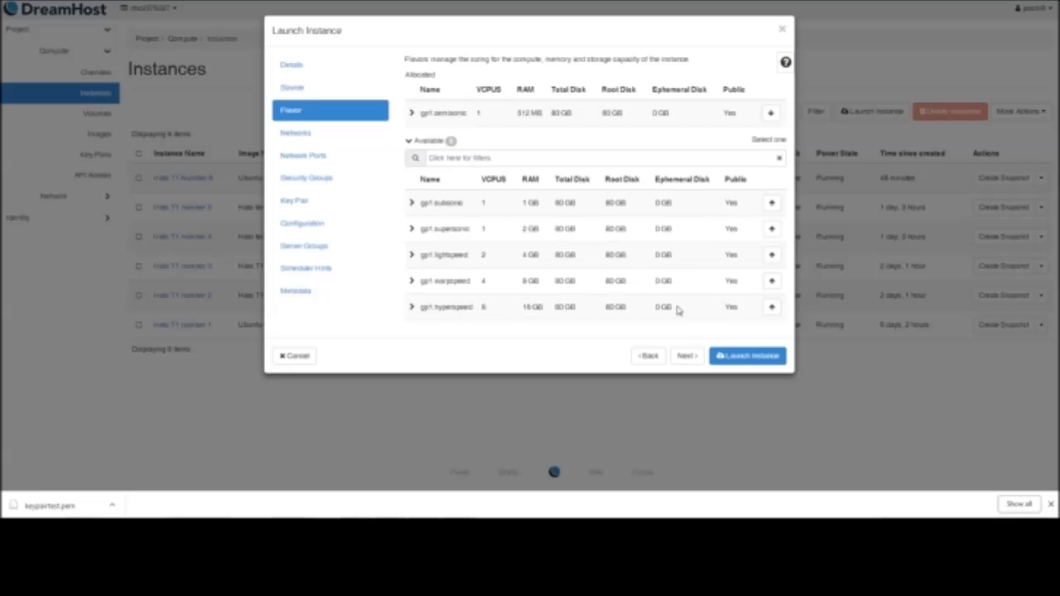
pyautogui.click(688, 356)
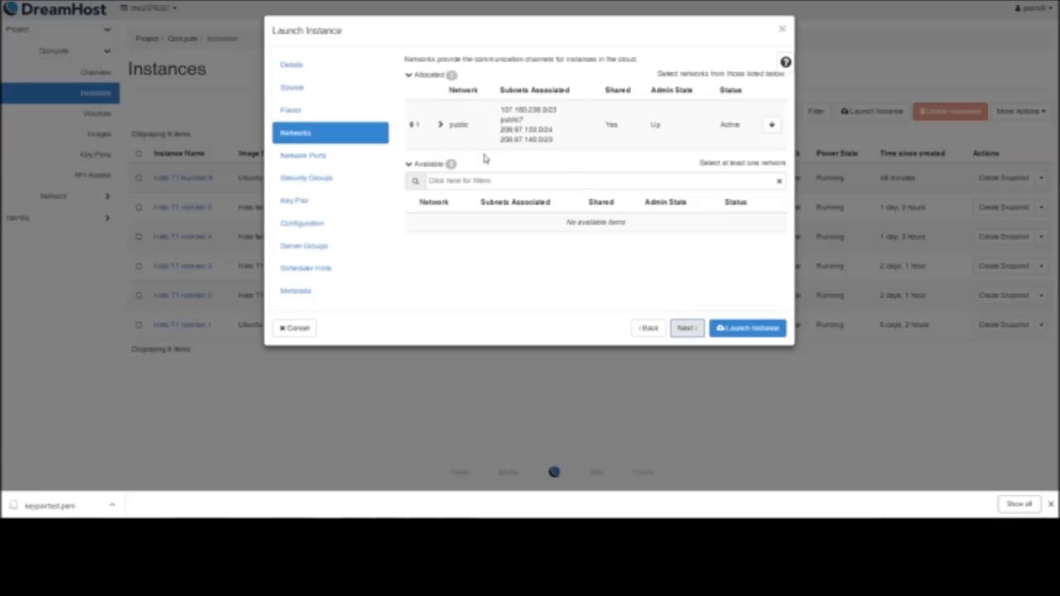
pyautogui.click(340, 201)
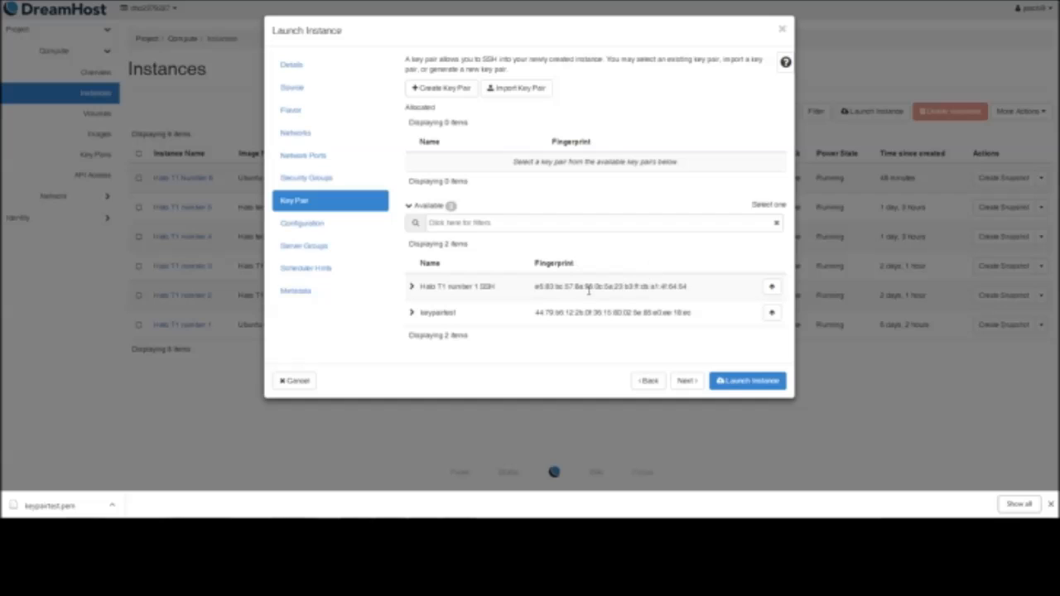
pyautogui.click(771, 287)
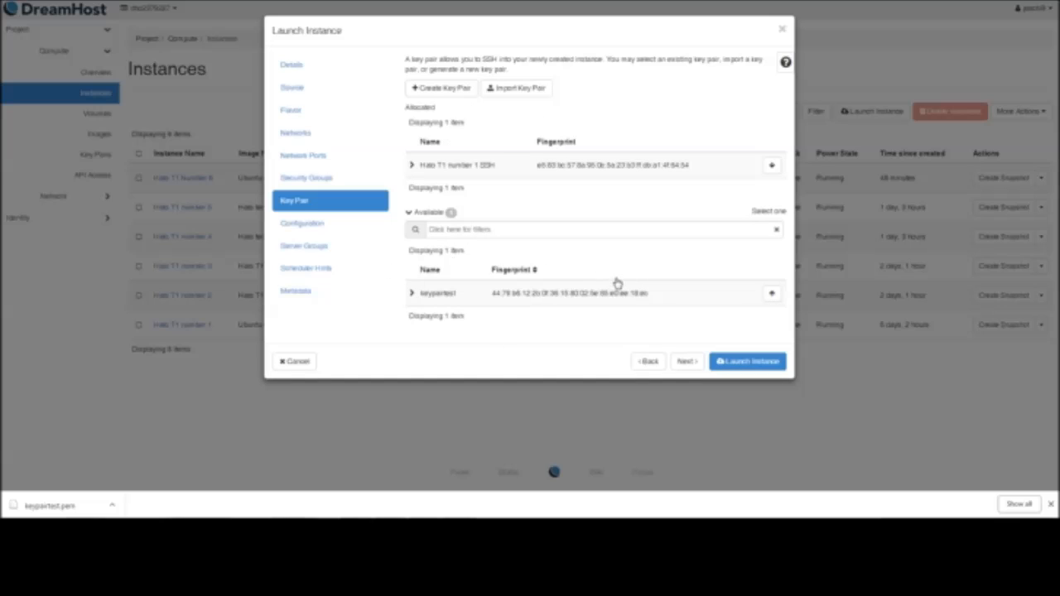
pyautogui.click(684, 361)
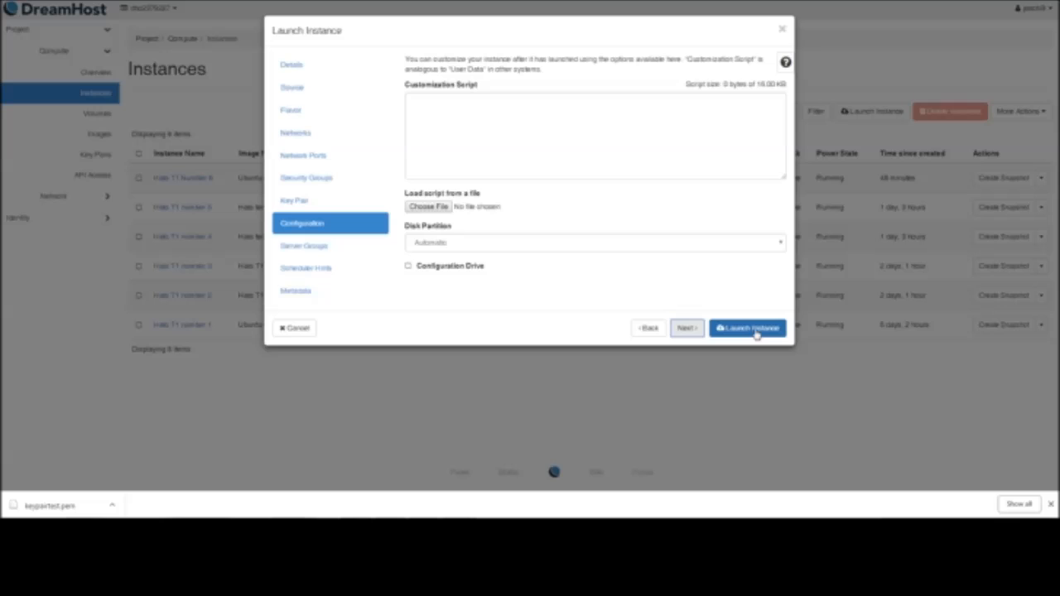
pyautogui.click(753, 329)
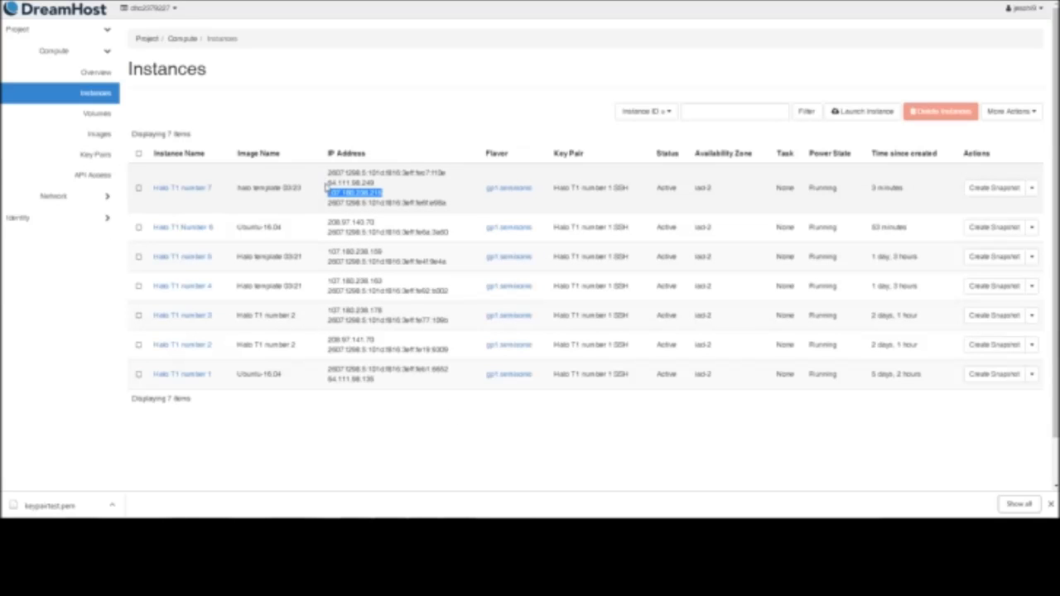
# Copy instance 7's IPv4 address, load the Halo T1 MN1 session in PuTTY, and replace its host with 107.180.238.215
pyautogui.rightClick(344, 196)
pyautogui.click(352, 205)
pyautogui.click(430, 532)
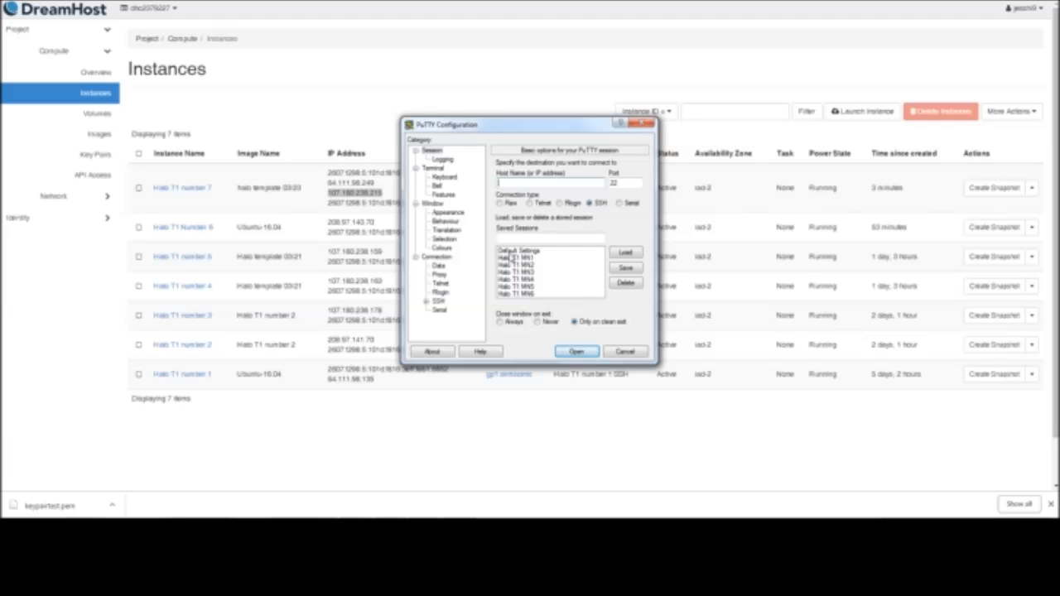
pyautogui.click(512, 258)
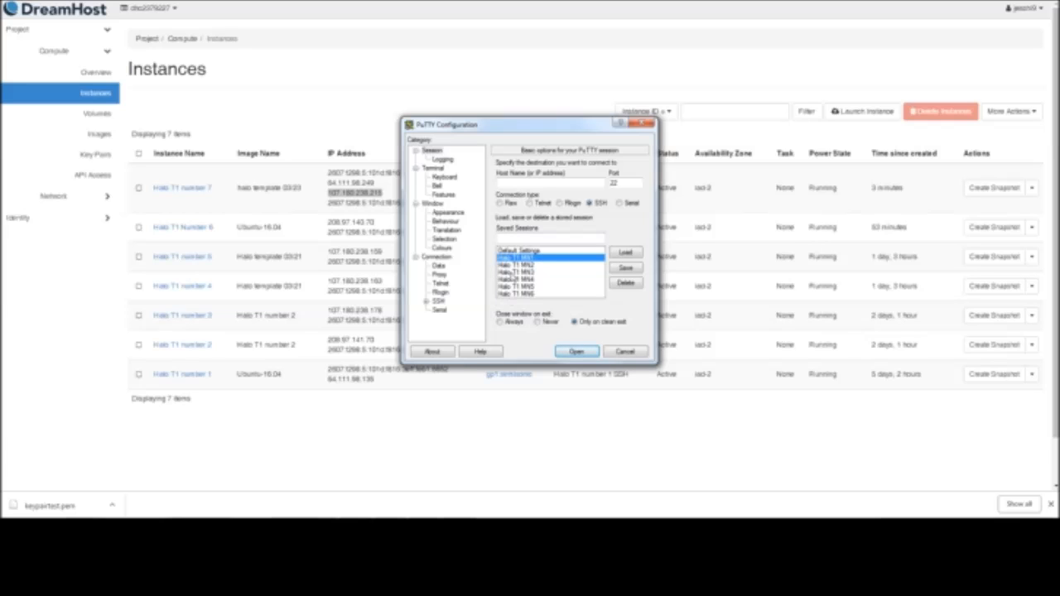
pyautogui.click(616, 254)
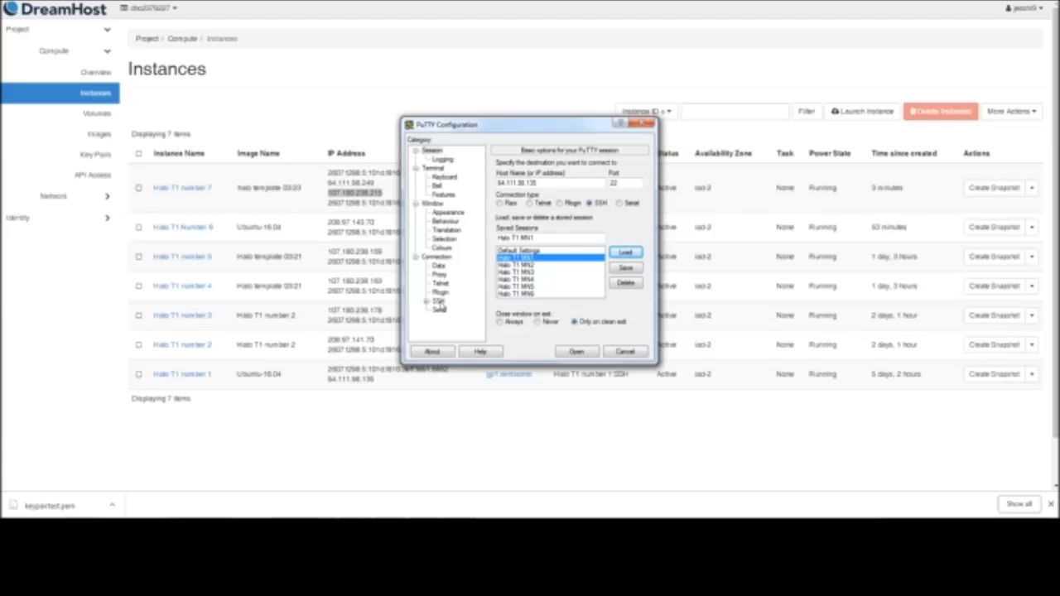
pyautogui.doubleClick(547, 183)
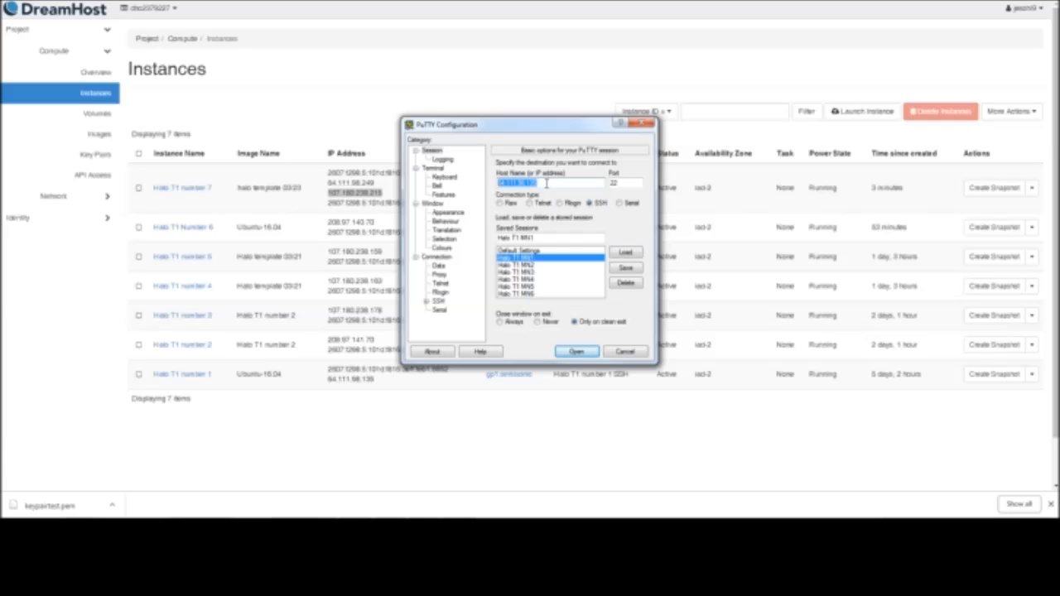
pyautogui.rightClick(546, 183)
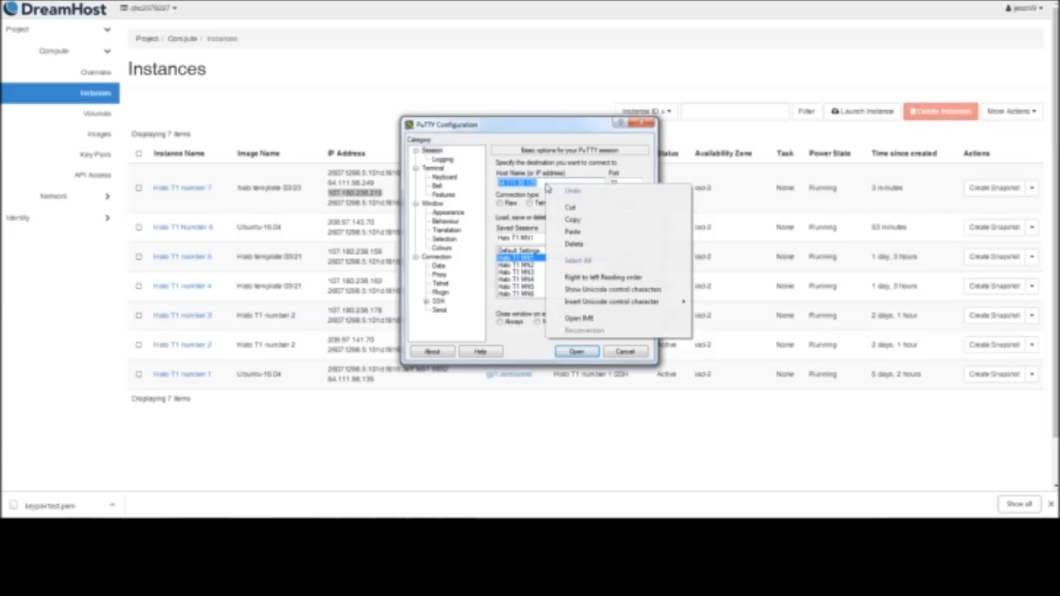
pyautogui.click(570, 235)
# Save the session settings under the new name Halo T1 MN7
pyautogui.click(533, 238)
pyautogui.press('BackSpace')
pyautogui.write('7')
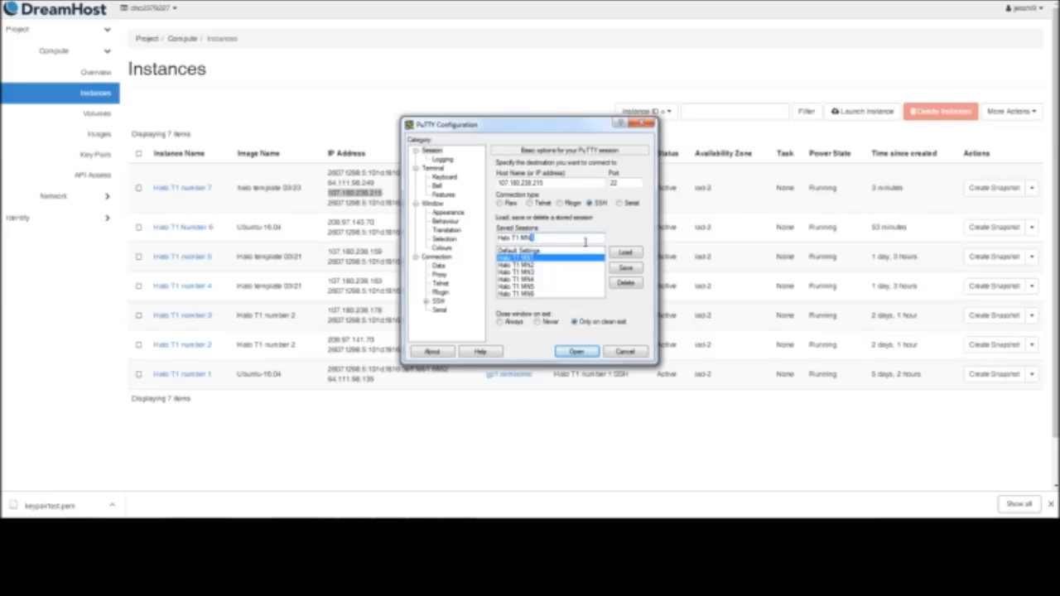
pyautogui.write('7')
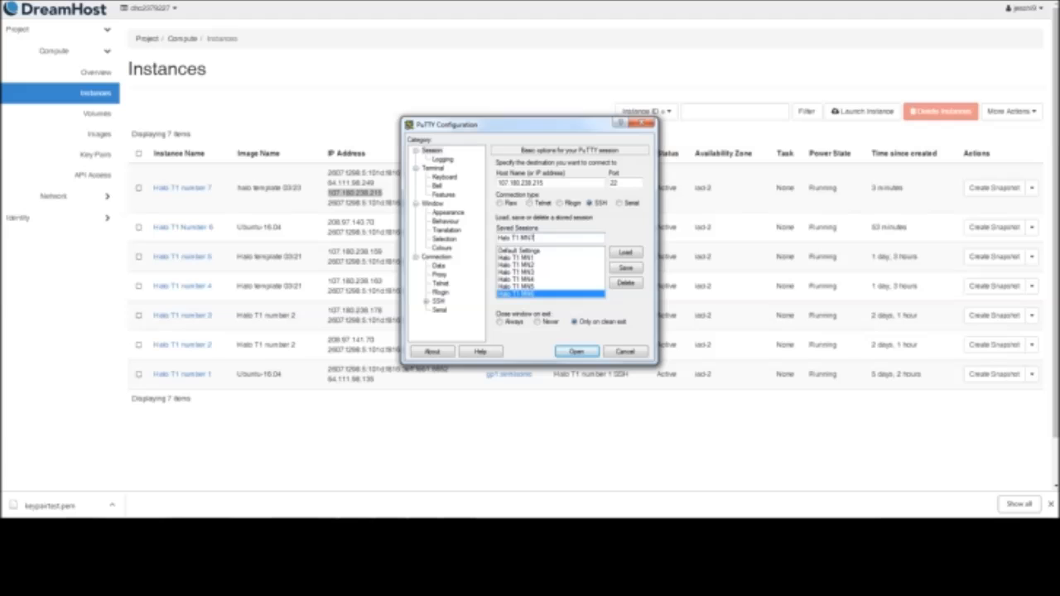
pyautogui.click(627, 268)
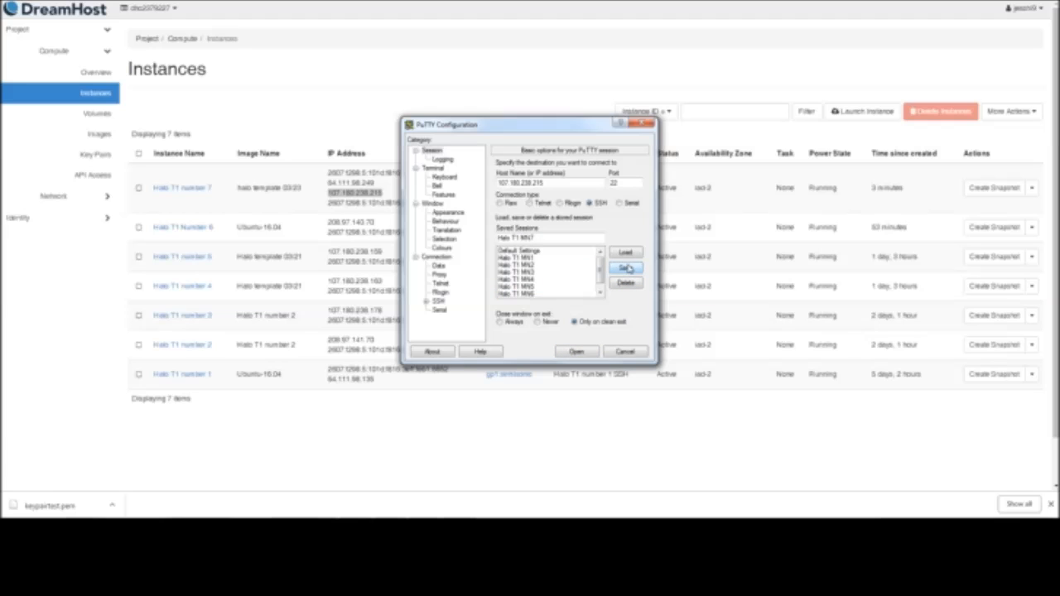
# Connect with the Halo T1 MN7 session, trust the server's host key, and log in as ubuntu
pyautogui.scroll(-1, 602, 282)
pyautogui.click(563, 296)
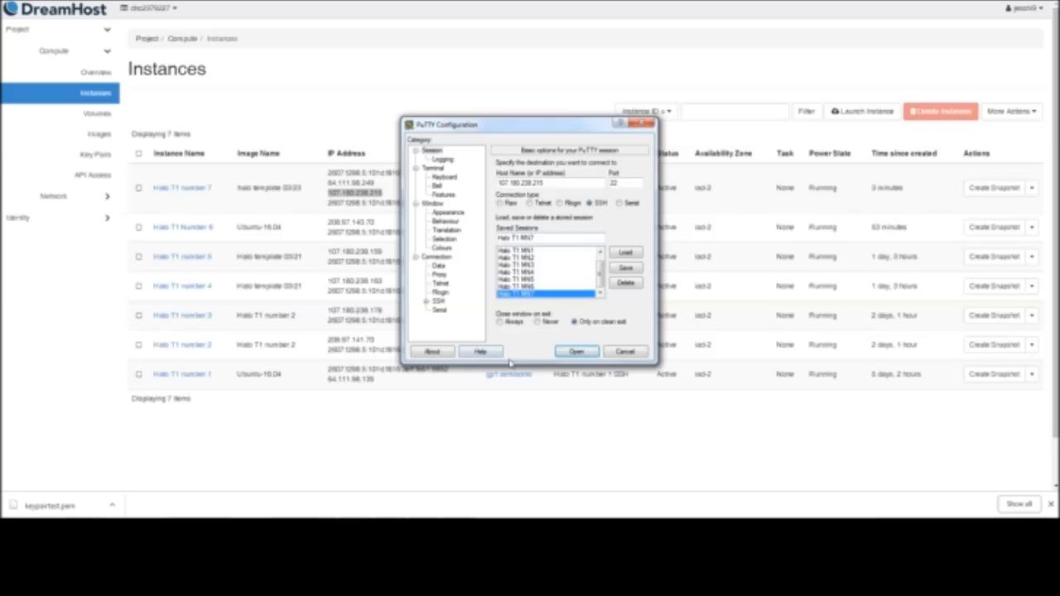
pyautogui.click(566, 352)
pyautogui.click(570, 351)
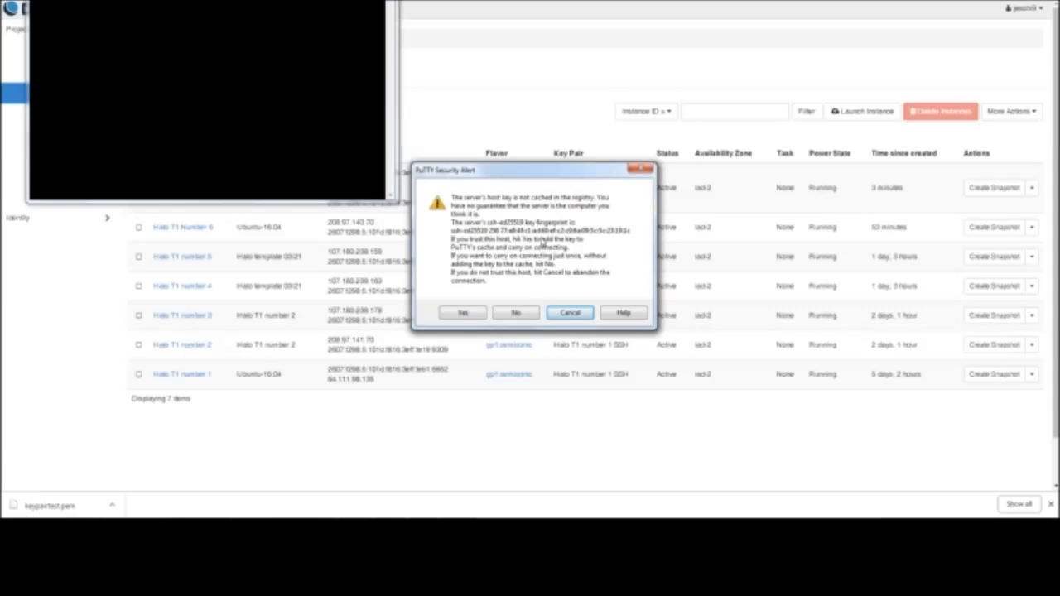
pyautogui.click(466, 313)
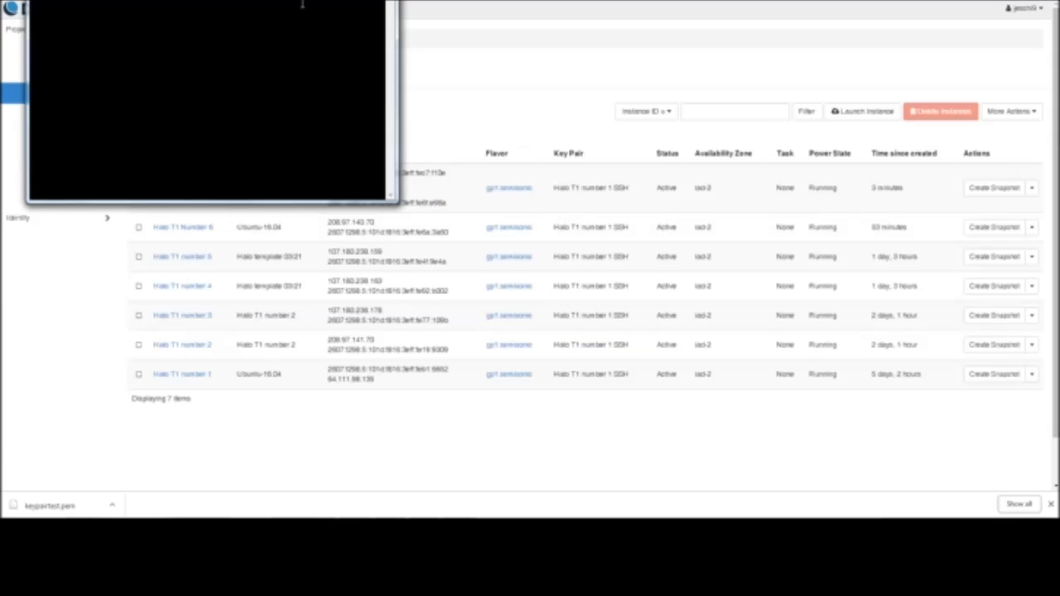
pyautogui.moveTo(262, 0); pyautogui.dragTo(546, 110)
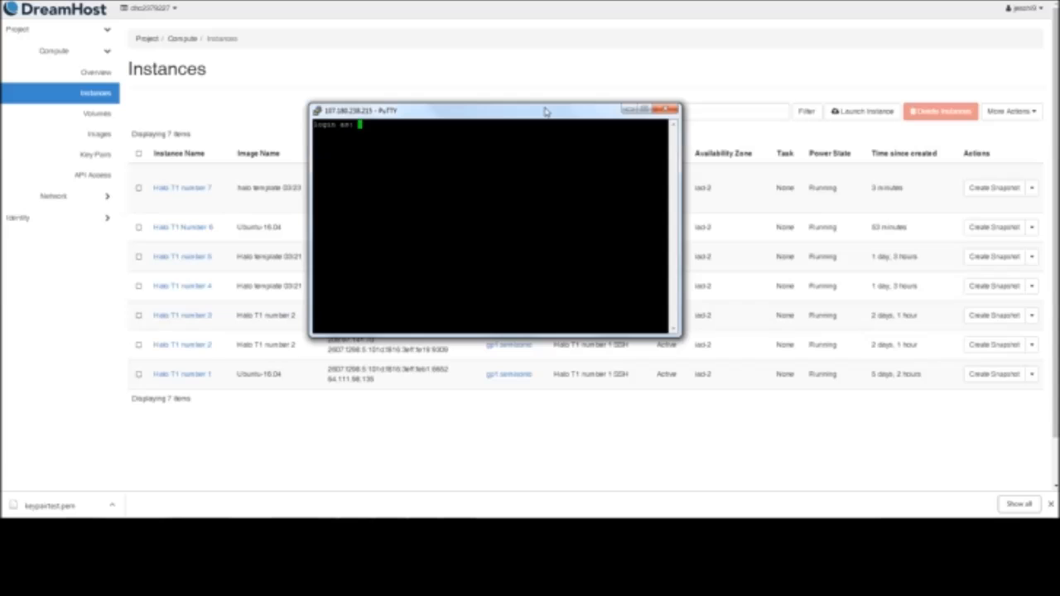
pyautogui.write('ubuntu')
pyautogui.press('Return')
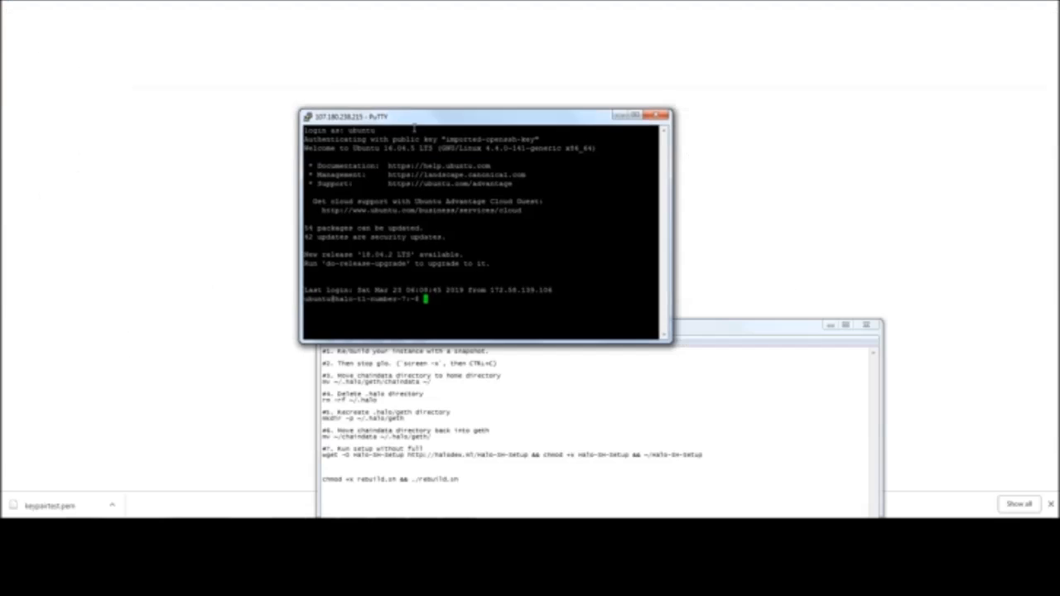
# Reattach the running screen session on instance 7 and stop Glo, letting the unresponsive browser page wait
pyautogui.moveTo(414, 124); pyautogui.dragTo(468, 69)
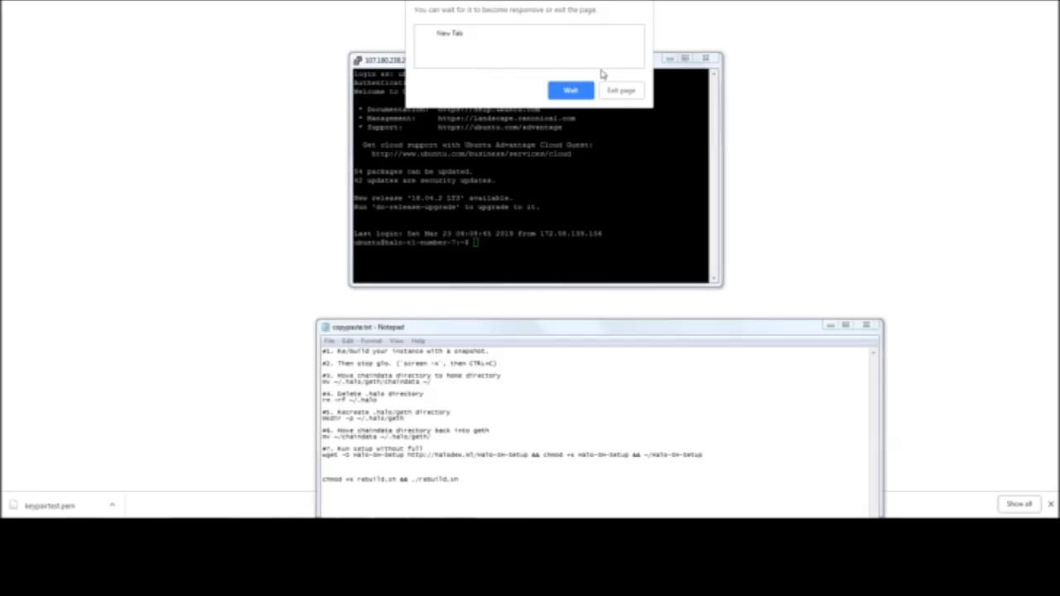
pyautogui.click(571, 92)
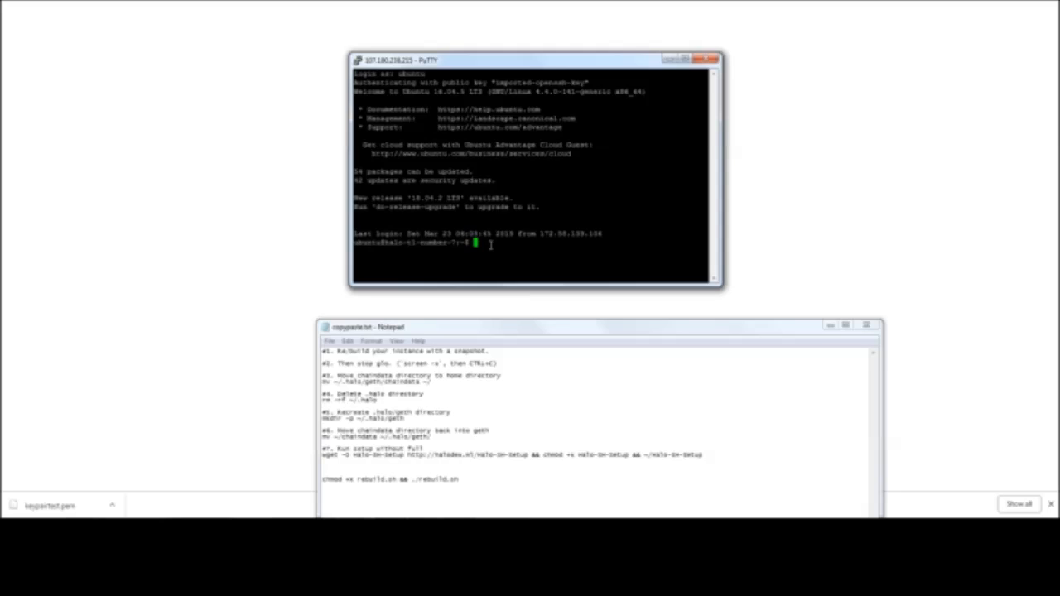
pyautogui.write('screen -r')
pyautogui.press('Return')
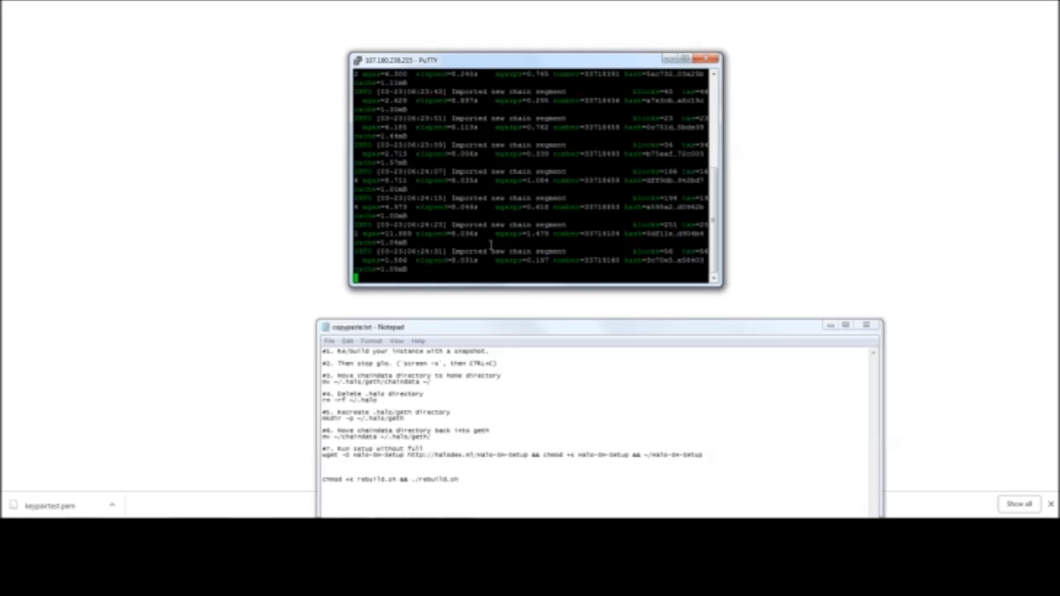
pyautogui.hotkey('ctrl', 'c')
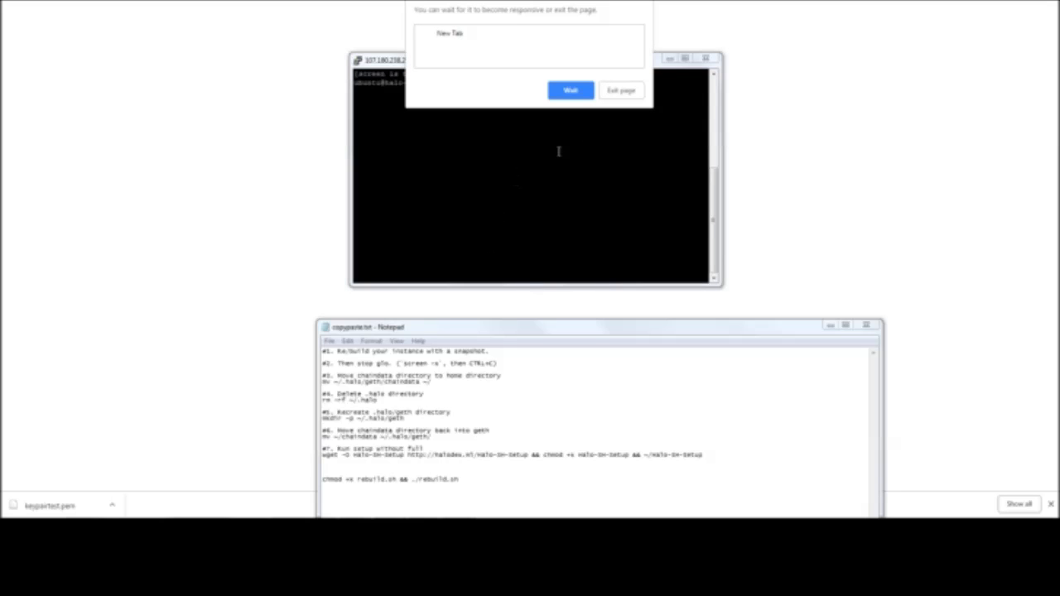
pyautogui.click(579, 94)
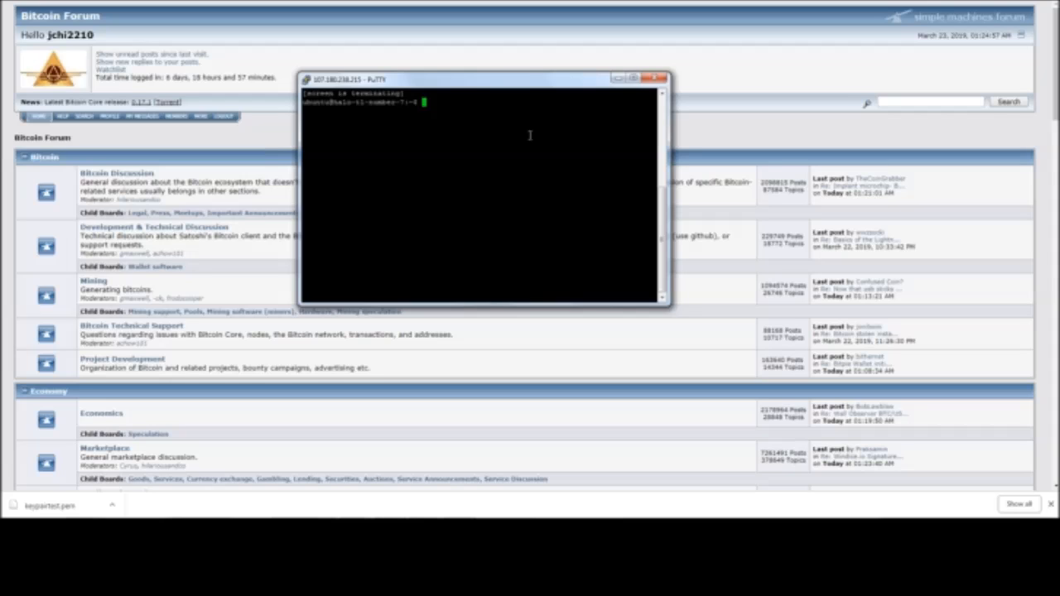
# Create a new file named rebuild.sh in nano on instance 7
pyautogui.write('nano rsbuild.sh')
pyautogui.press('Return')
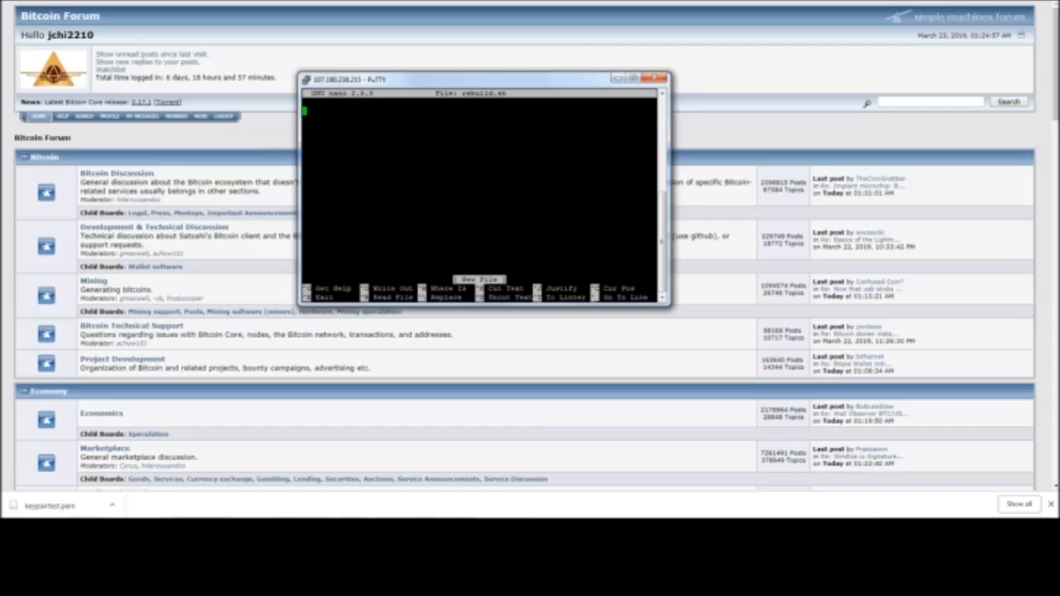
# Copy numbered rebuild steps 1 to 7 from copypaste.txt into rebuild.sh, then save the script and exit nano
pyautogui.click(356, 532)
pyautogui.click(451, 466)
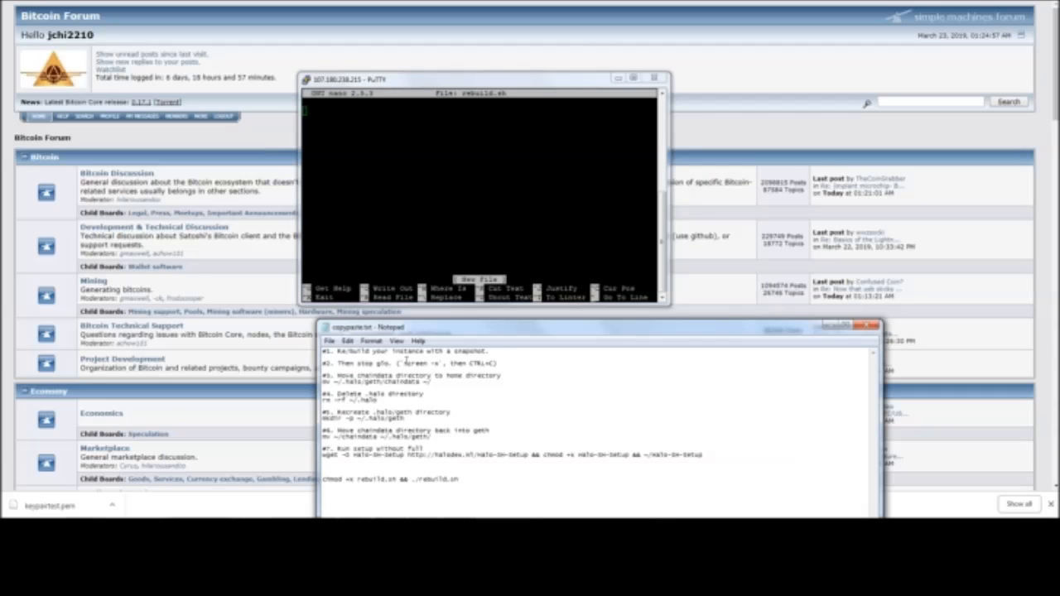
pyautogui.moveTo(322, 350); pyautogui.dragTo(725, 464)
pyautogui.rightClick(752, 461)
pyautogui.click(828, 345)
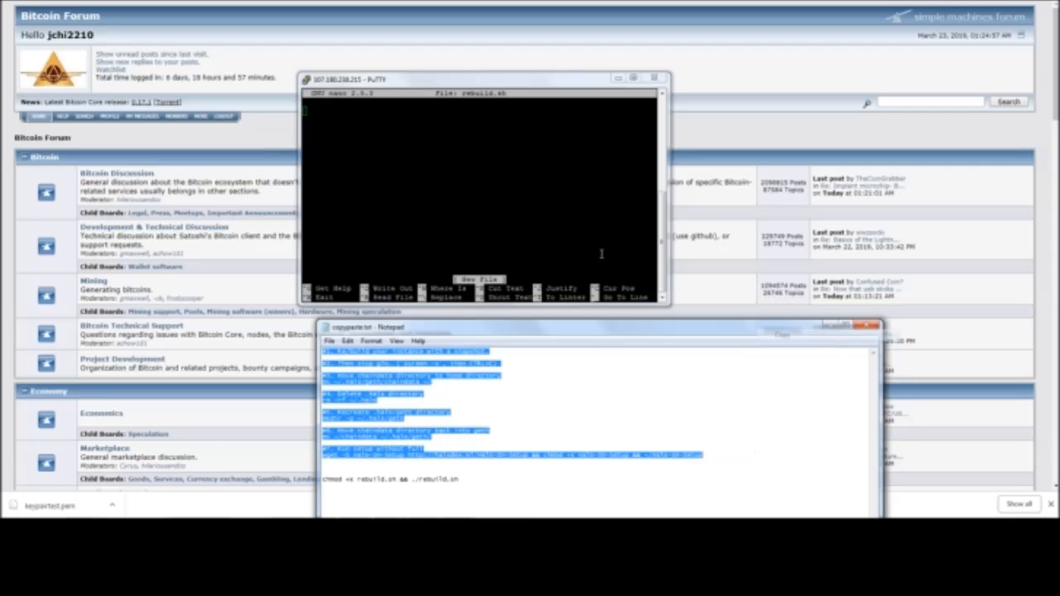
pyautogui.rightClick(342, 134)
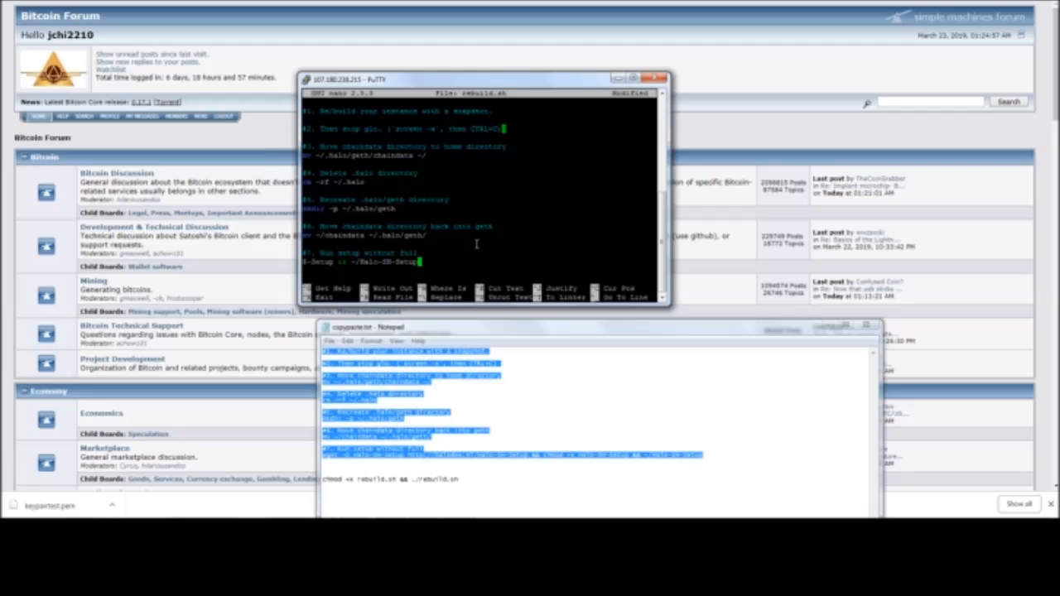
pyautogui.hotkey('ctrl', 'x')
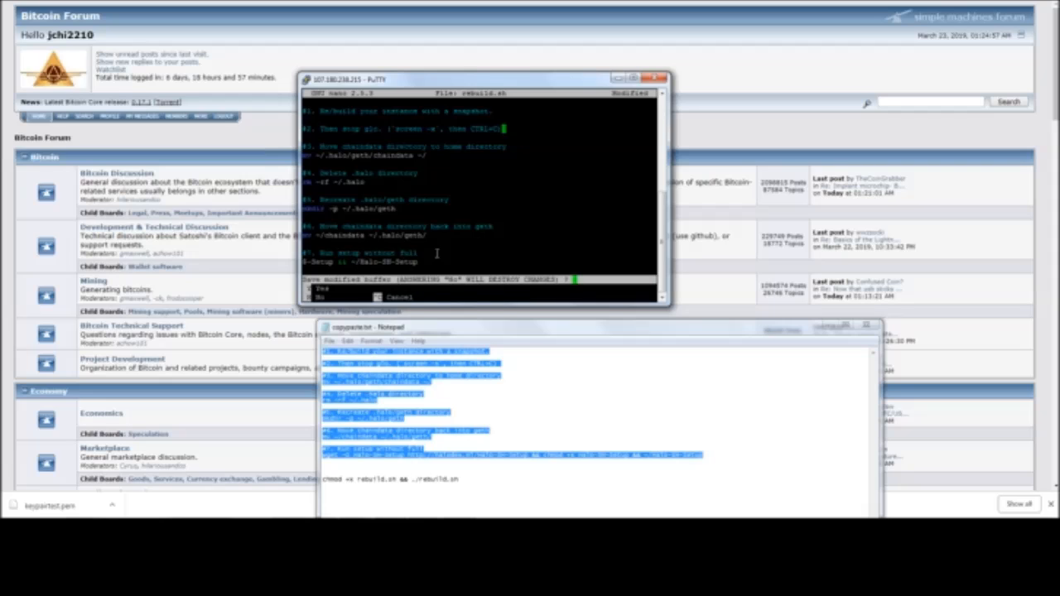
pyautogui.press('y')
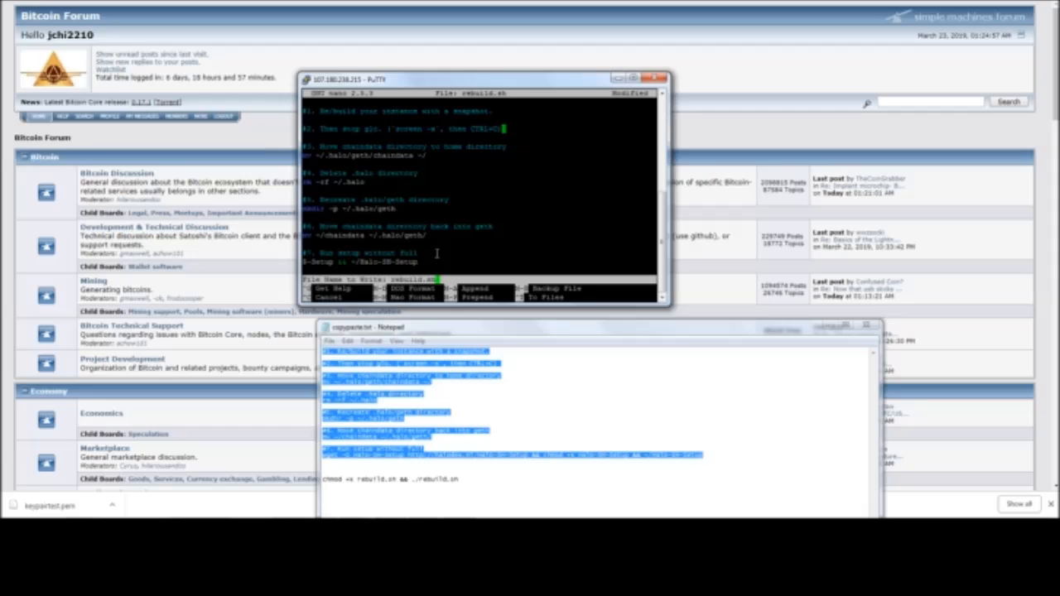
pyautogui.press('Return')
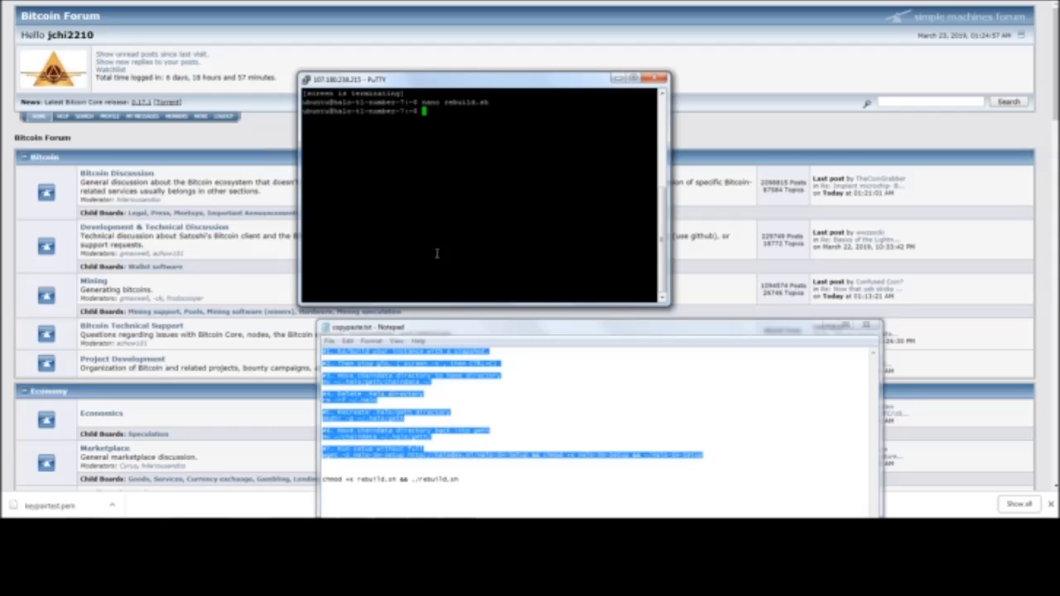
# Make the rebuild script executable and run it with chmod +x rebuild.sh && ./rebuild.sh, copied from copypaste.txt
pyautogui.moveTo(466, 482); pyautogui.dragTo(322, 482)
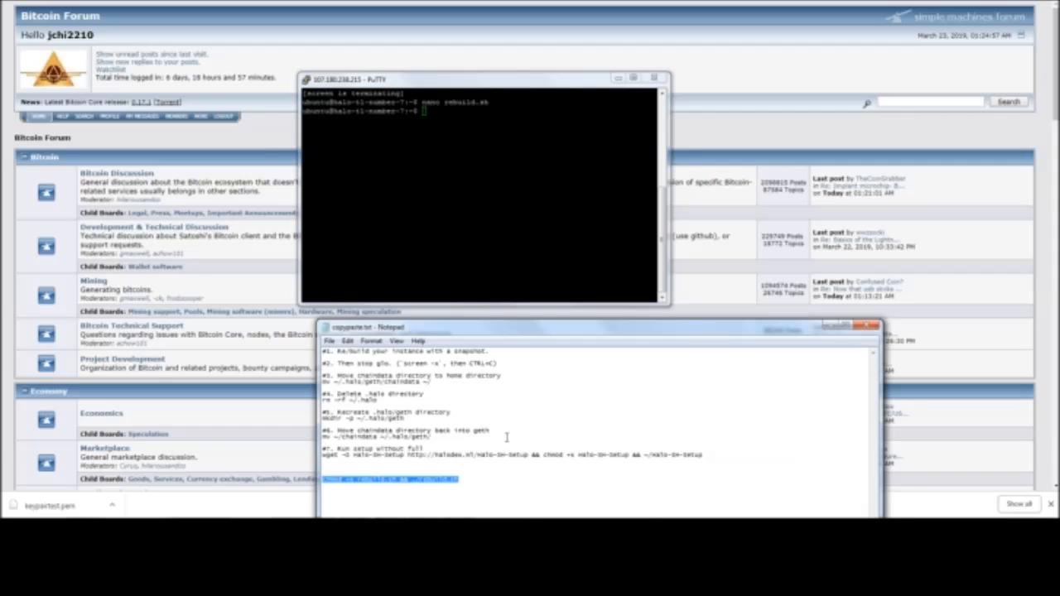
pyautogui.rightClick(423, 181)
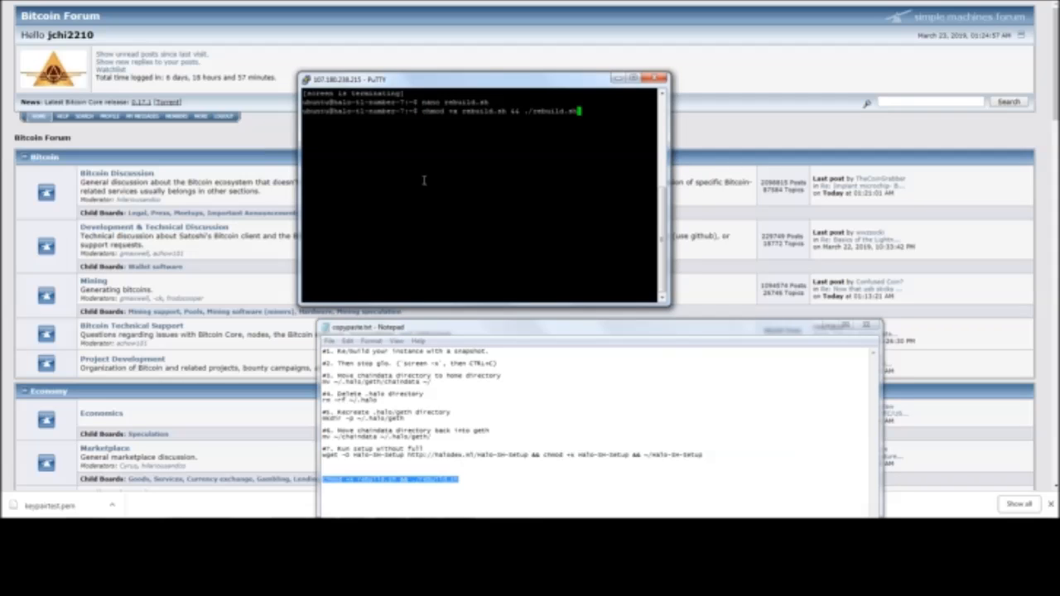
pyautogui.press('Return')
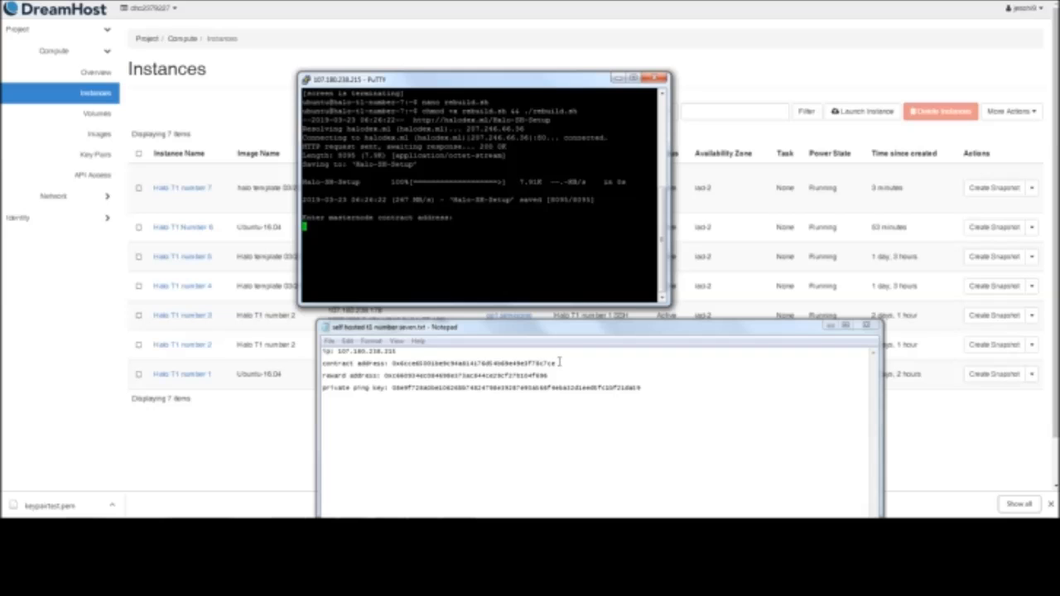
# Submit the masternode contract address from the self hosted t1 number seven.txt notes to the setup script
pyautogui.moveTo(559, 362); pyautogui.dragTo(394, 364)
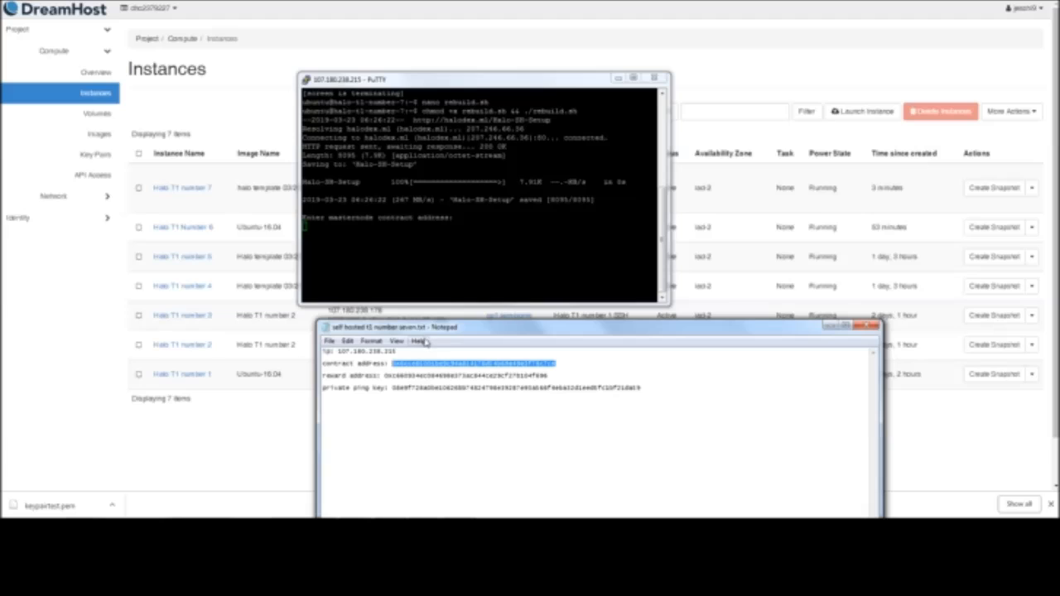
pyautogui.click(378, 245)
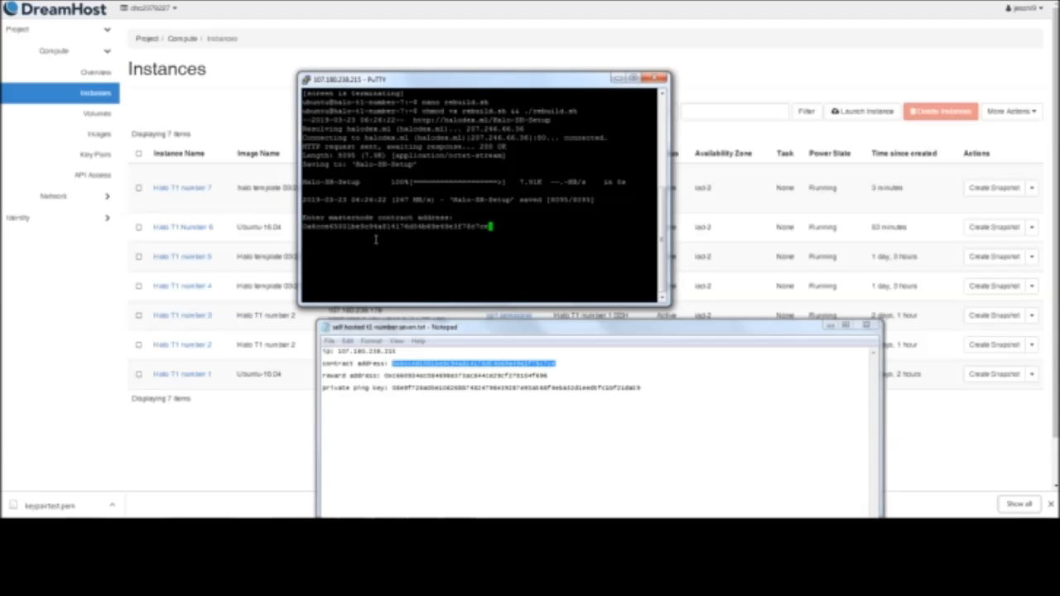
pyautogui.scroll(4, 375, 240)
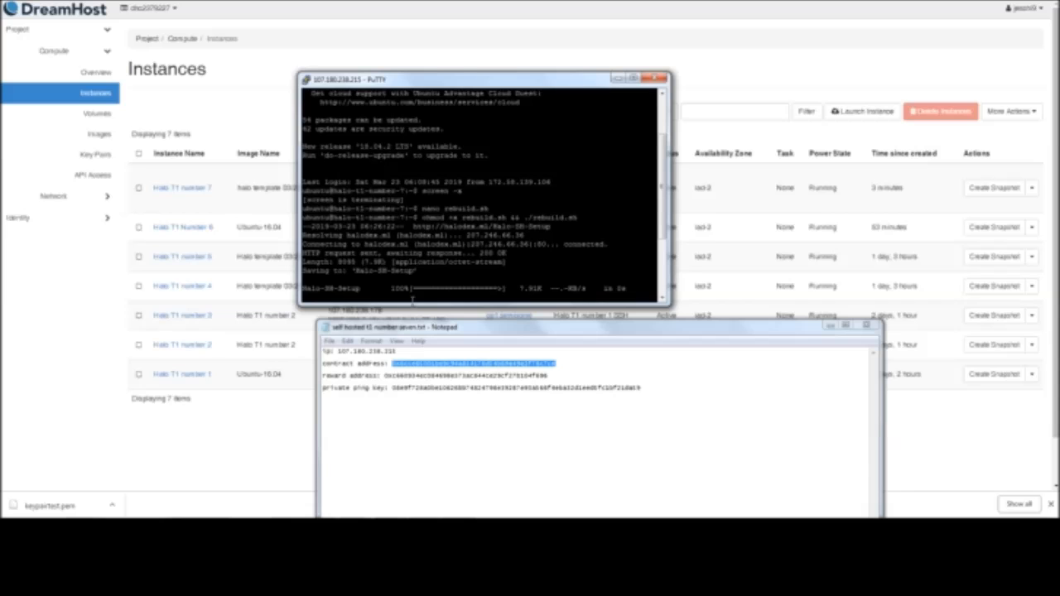
pyautogui.rightClick(521, 237)
pyautogui.press('Return')
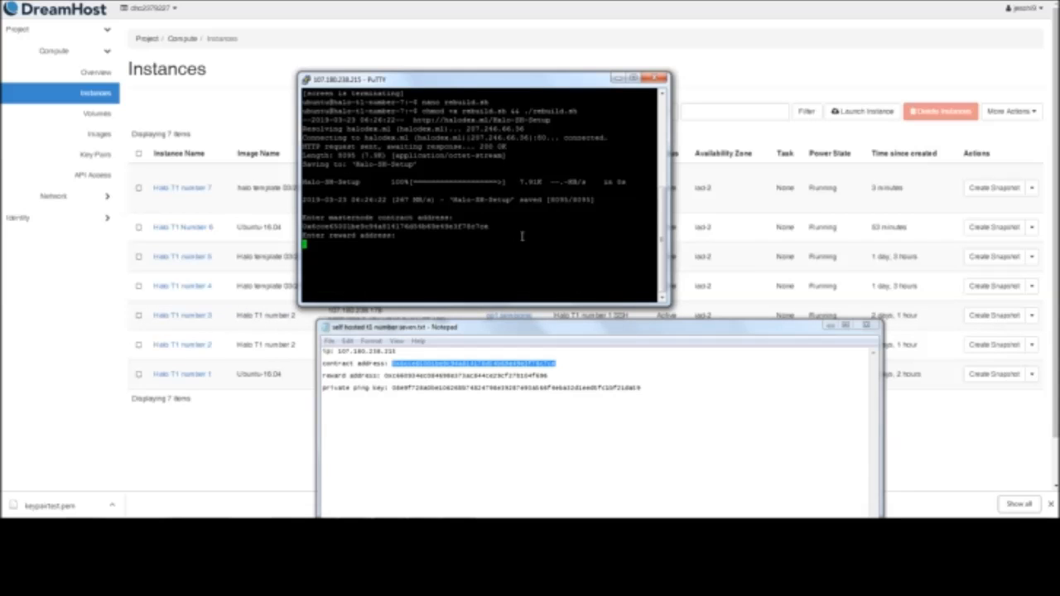
# Submit the reward address from the self hosted t1 number seven.txt notes to the setup script
pyautogui.moveTo(566, 374); pyautogui.dragTo(384, 375)
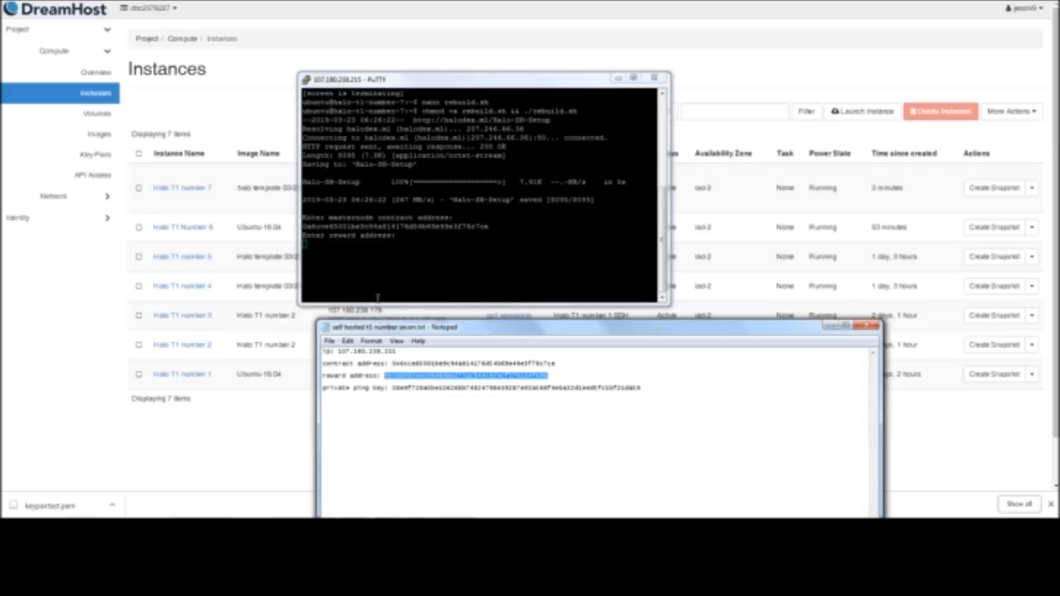
pyautogui.click(375, 244)
pyautogui.rightClick(375, 244)
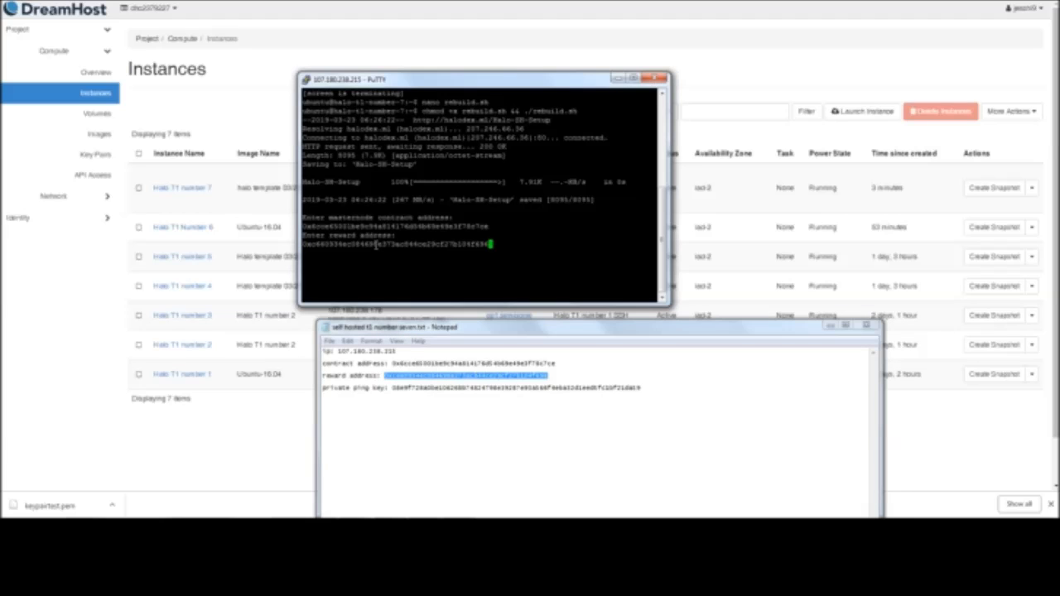
pyautogui.press('Return')
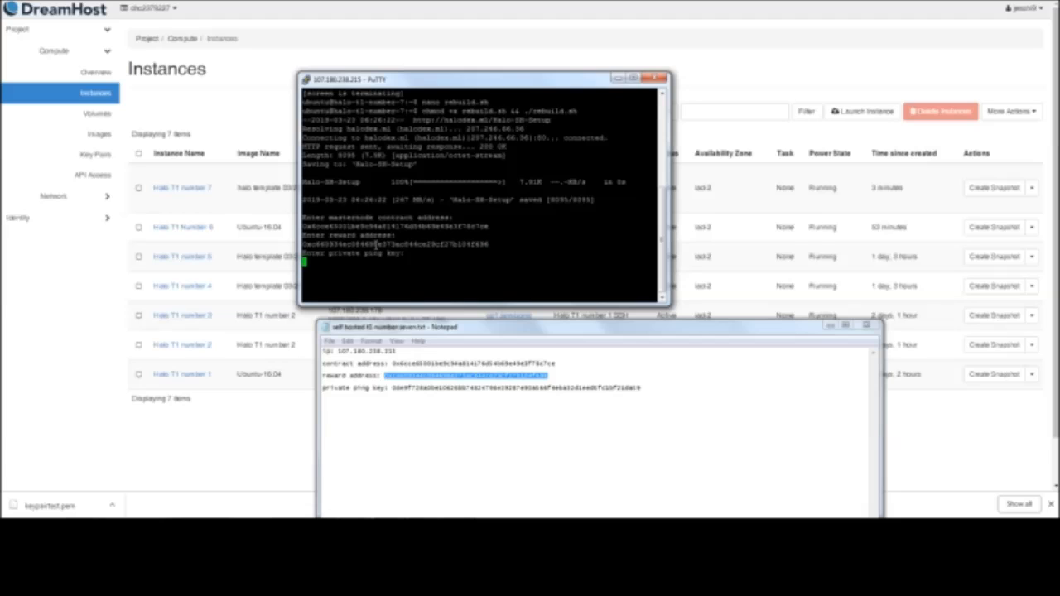
# Submit the private ping key from the self hosted t1 number seven.txt notes to the setup script
pyautogui.moveTo(650, 386); pyautogui.dragTo(391, 389)
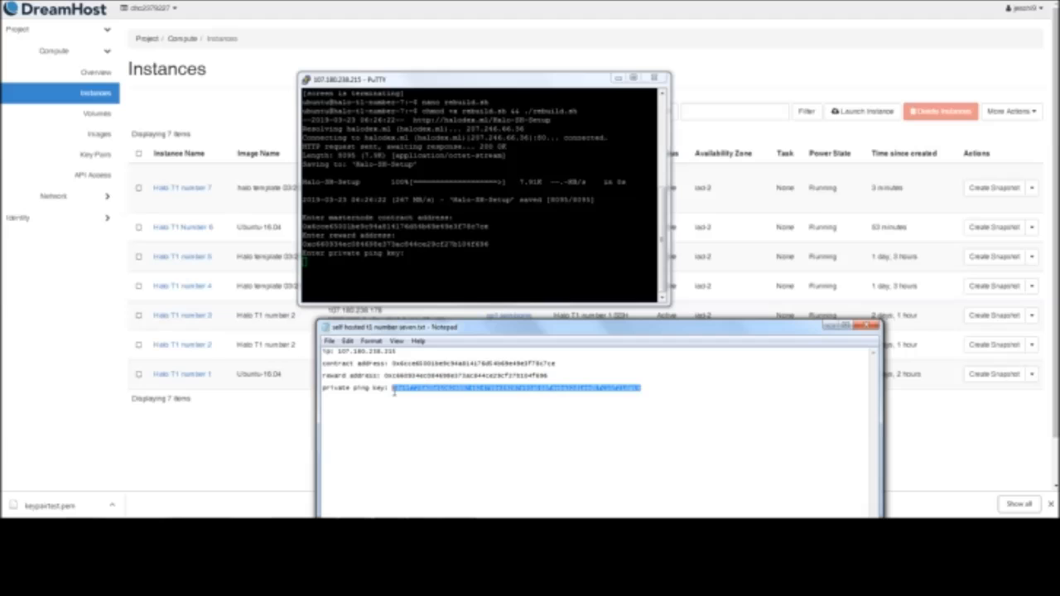
pyautogui.rightClick(422, 265)
pyautogui.press('Return')
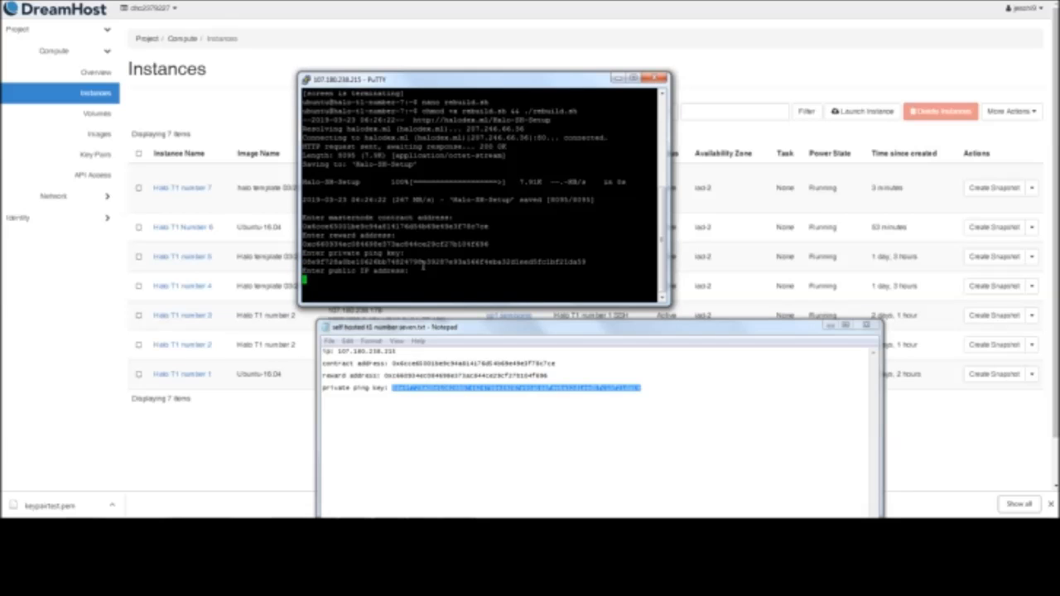
# Submit the instance's public IP address from the notes to the setup script and confirm the masternode details with YES
pyautogui.moveTo(397, 352); pyautogui.dragTo(355, 353)
pyautogui.doubleClick(339, 352)
pyautogui.hotkey('ctrl', 'c')
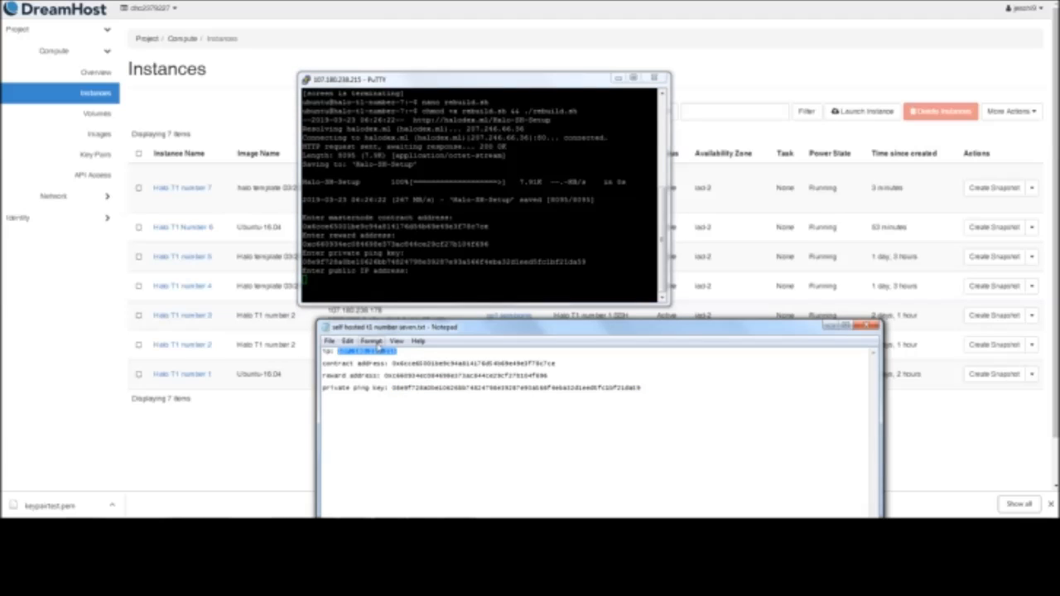
pyautogui.rightClick(391, 288)
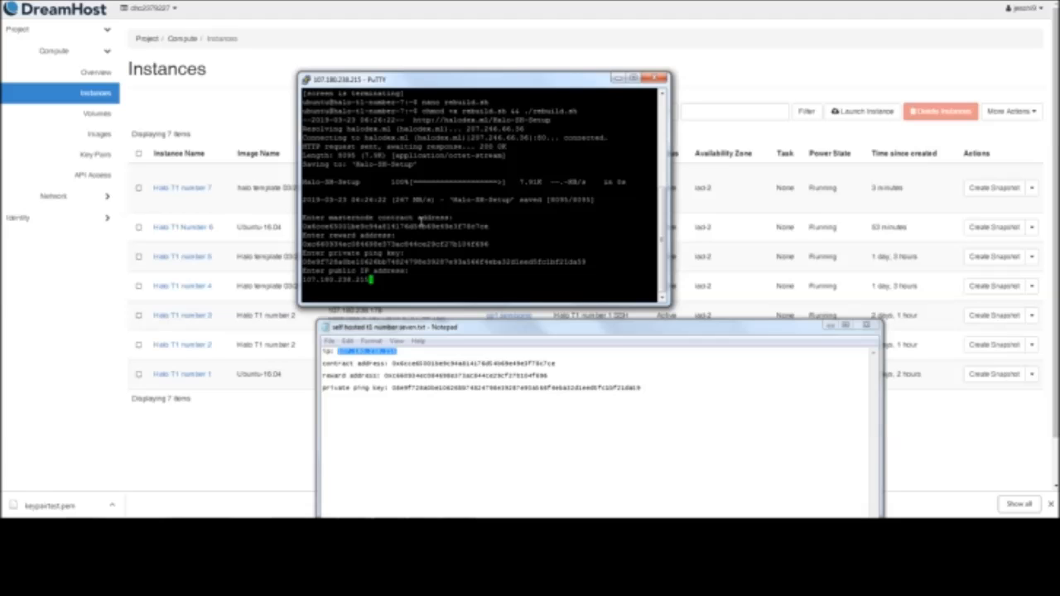
pyautogui.press('Return')
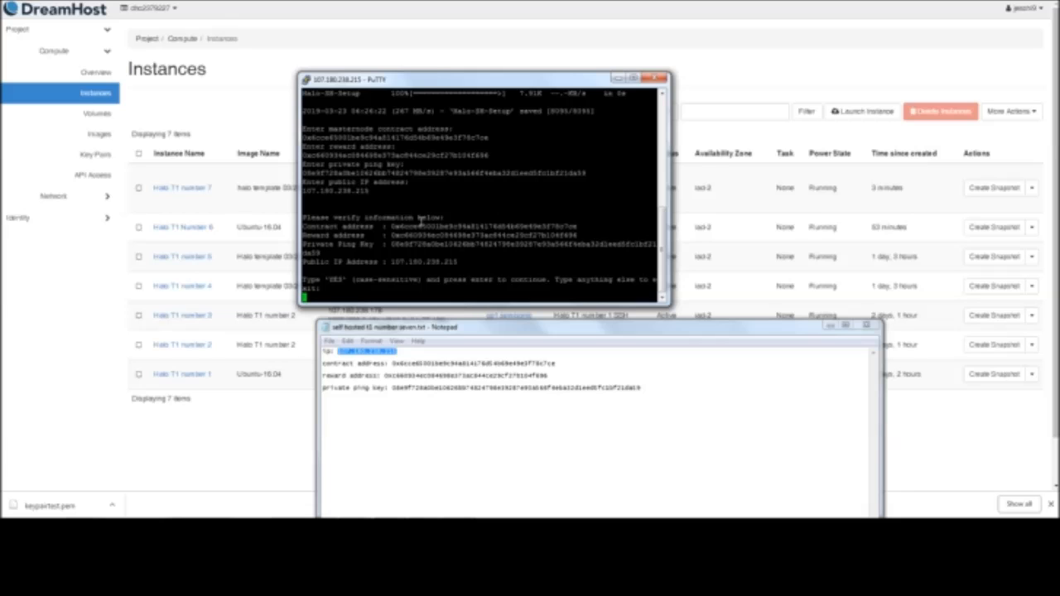
pyautogui.write('YES')
pyautogui.press('Return')
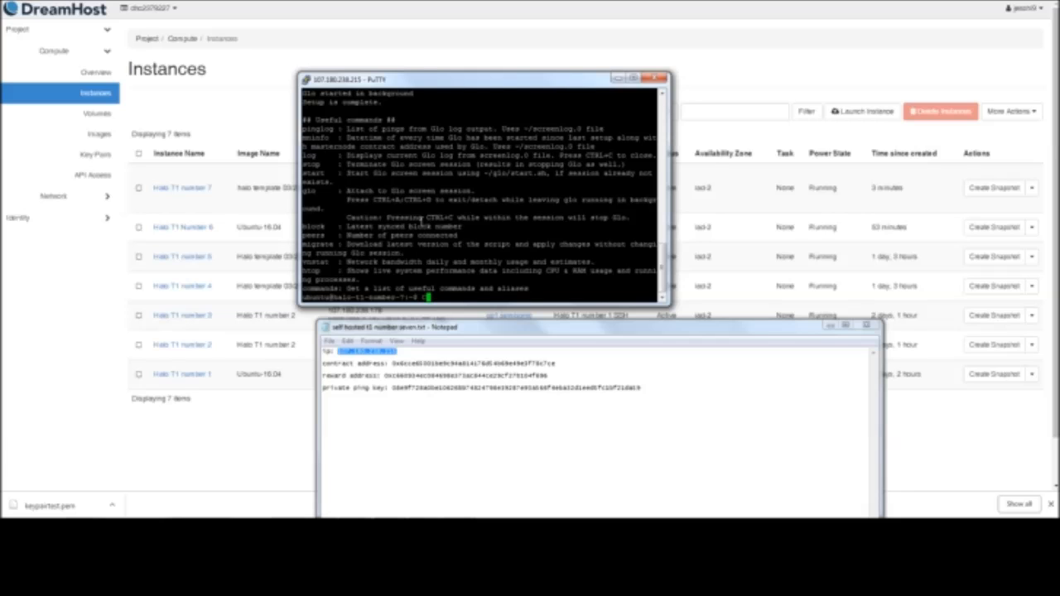
# List the running screen sessions with screen -list, then close the SSH session
pyautogui.write('screen -list')
pyautogui.press('Return')
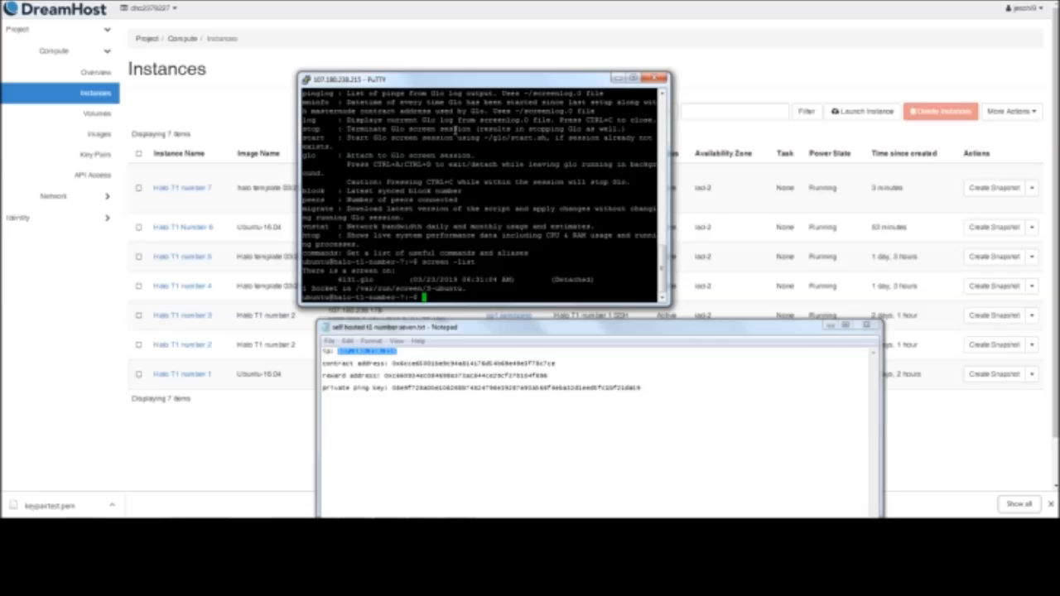
pyautogui.hotkey('ctrl', 'd')
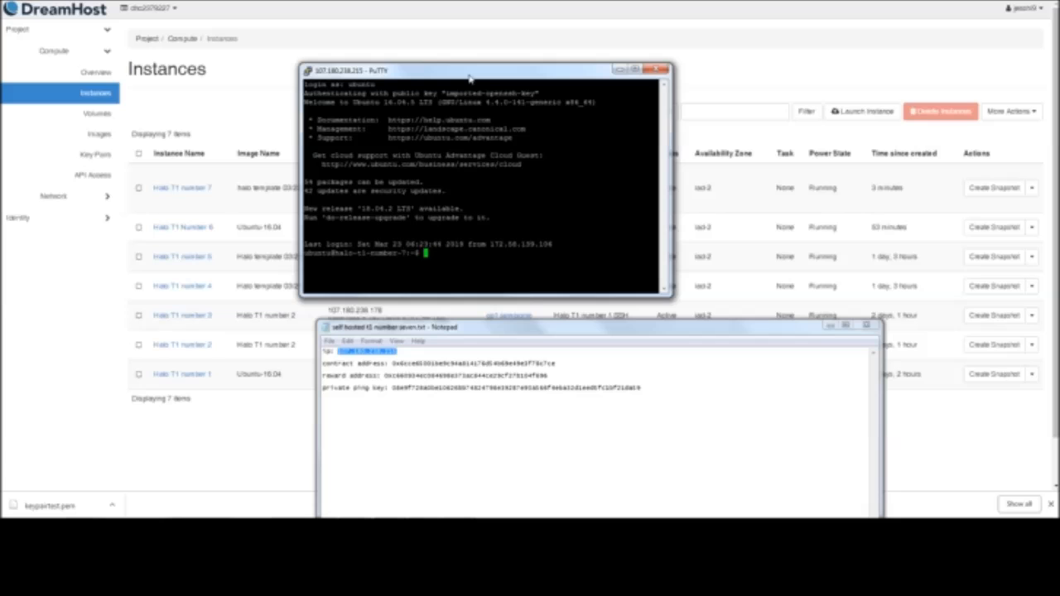
# Reattach the background Glo session with screen -x in the new SSH login to instance 7
pyautogui.write('screen -x')
pyautogui.write('r')
pyautogui.press('Return')
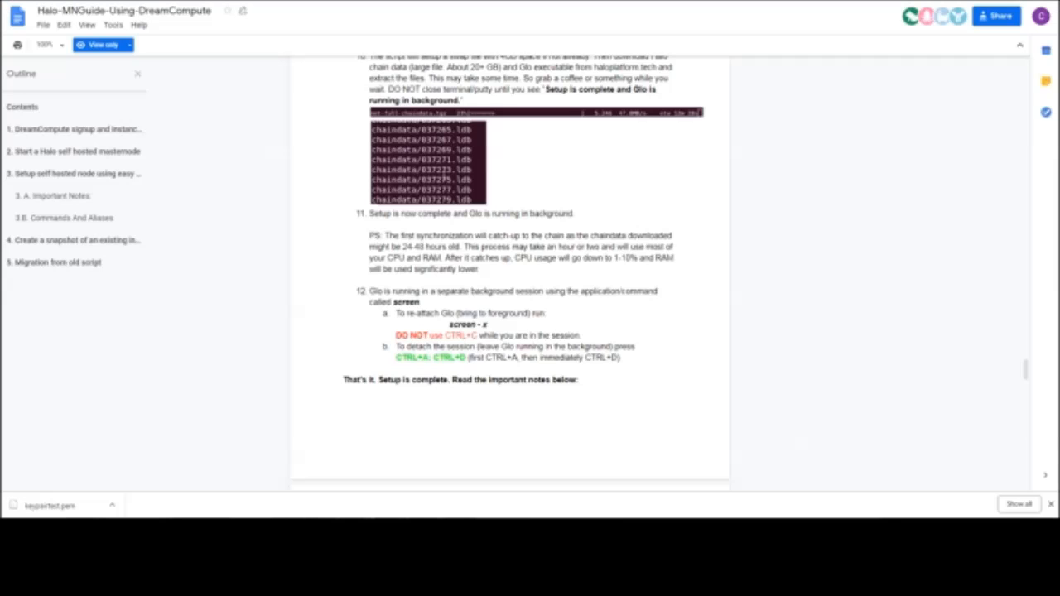
# Highlight step 12 of the Halo-MNGuide-Using-DreamCompute document, covering how to reattach and detach the Glo screen session
pyautogui.scroll(-3, 507, 254)
pyautogui.moveTo(625, 249); pyautogui.dragTo(528, 226)
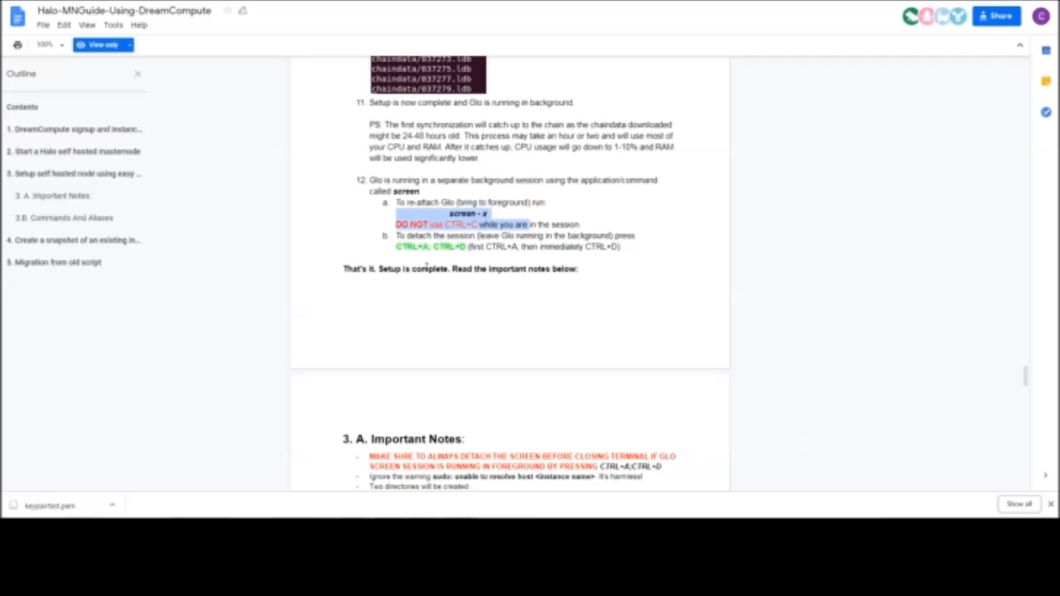
pyautogui.moveTo(623, 248); pyautogui.dragTo(404, 237)
pyautogui.click(407, 230)
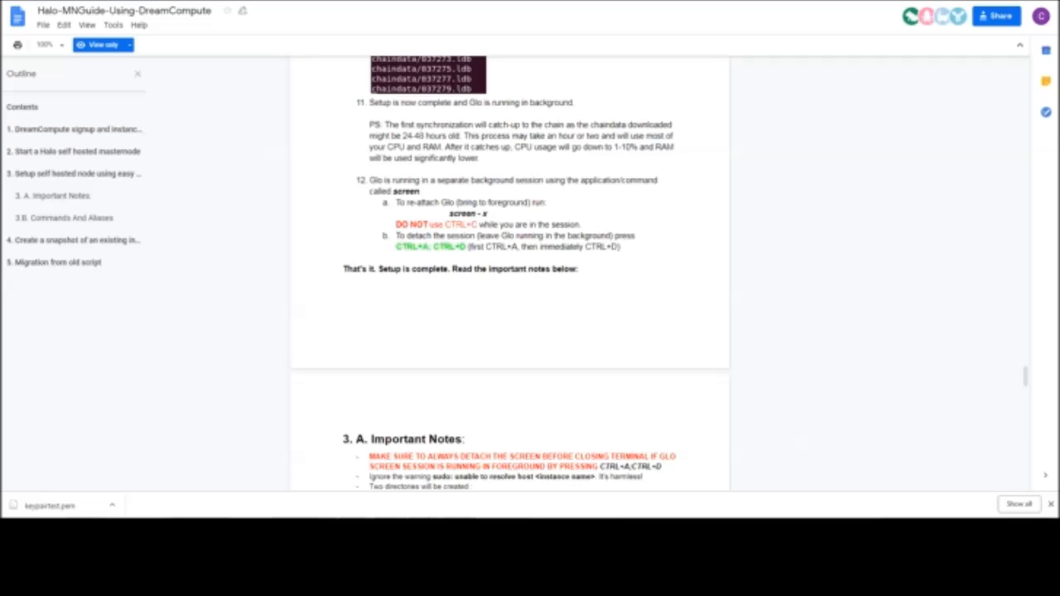
# Return to the PuTTY session, detach from the Glo screen while leaving it running in the background, and minimize the terminal
pyautogui.click(381, 530)
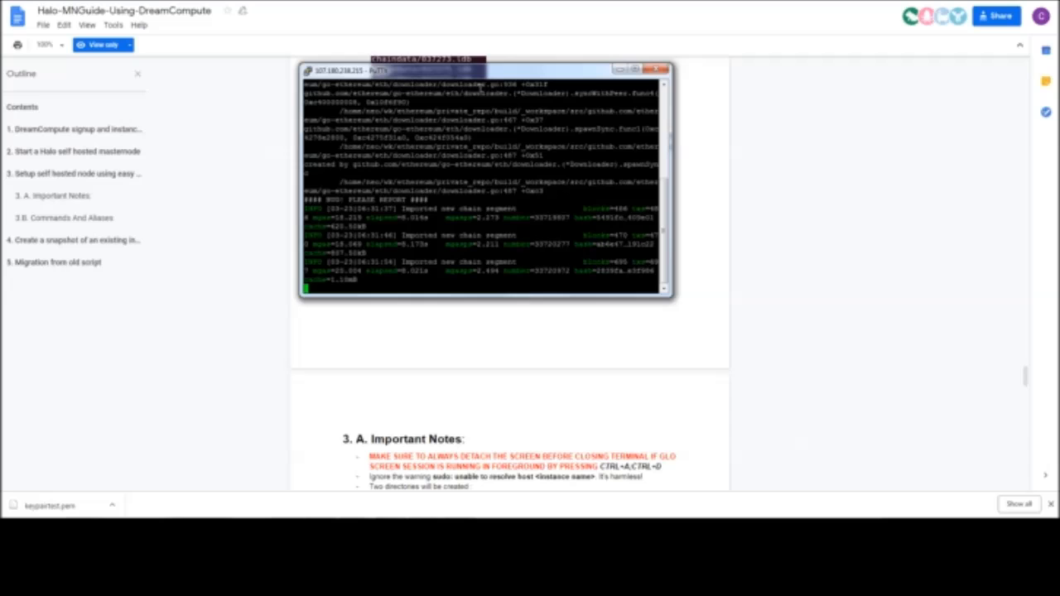
pyautogui.moveTo(484, 73); pyautogui.dragTo(719, 153)
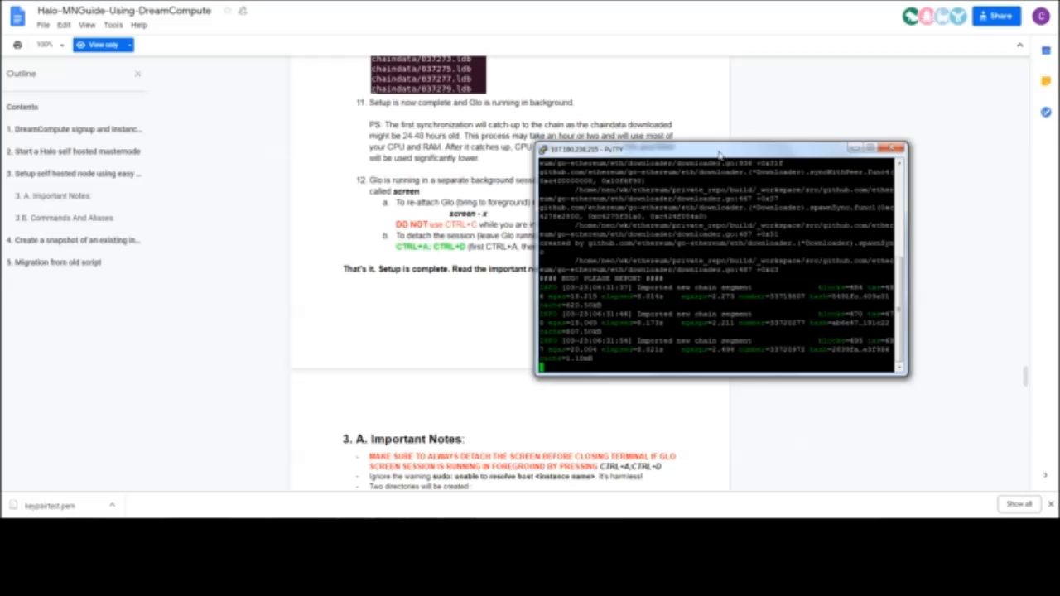
pyautogui.hotkey('ctrl', 'a')
pyautogui.hotkey('ctrl', 'd')
pyautogui.moveTo(719, 153); pyautogui.dragTo(518, 180)
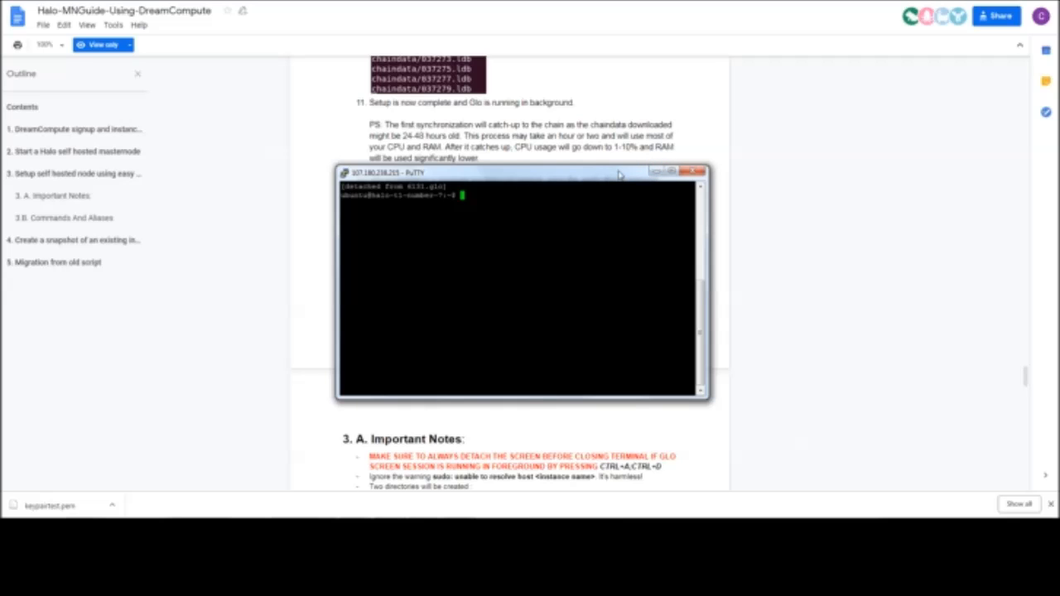
pyautogui.click(655, 171)
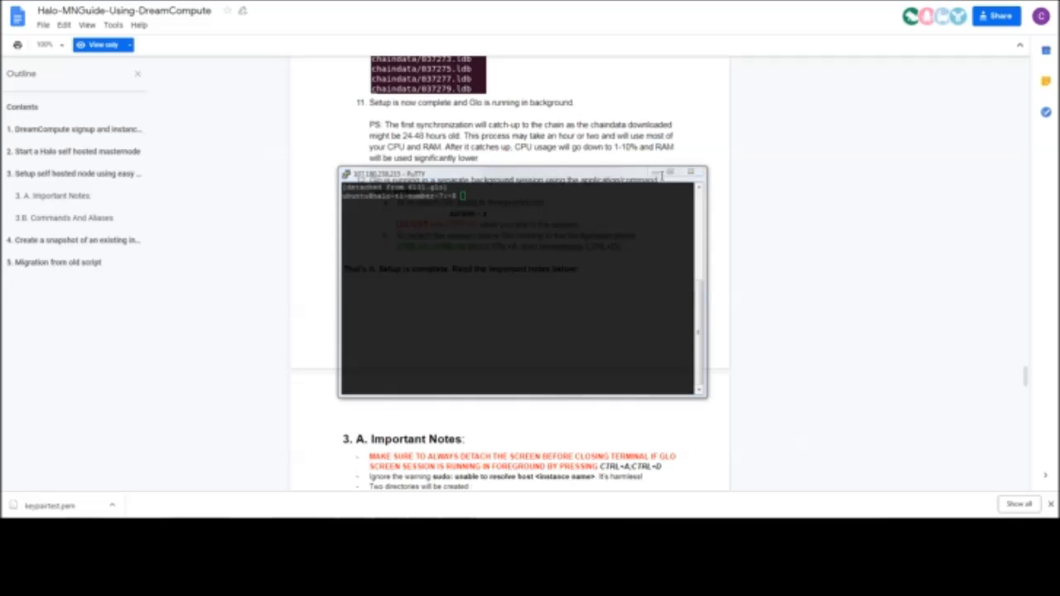